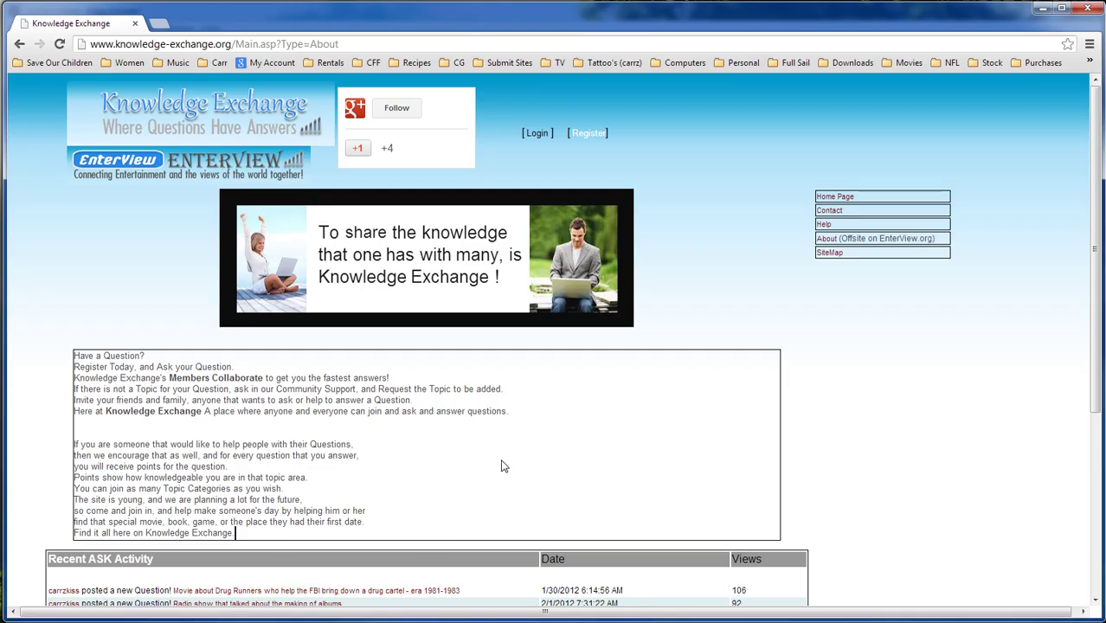
Reload the Knowledge Exchange page, then draw a text box on the Edge Animate stage.
{"action": "right_click", "coordinate": [565, 426]}
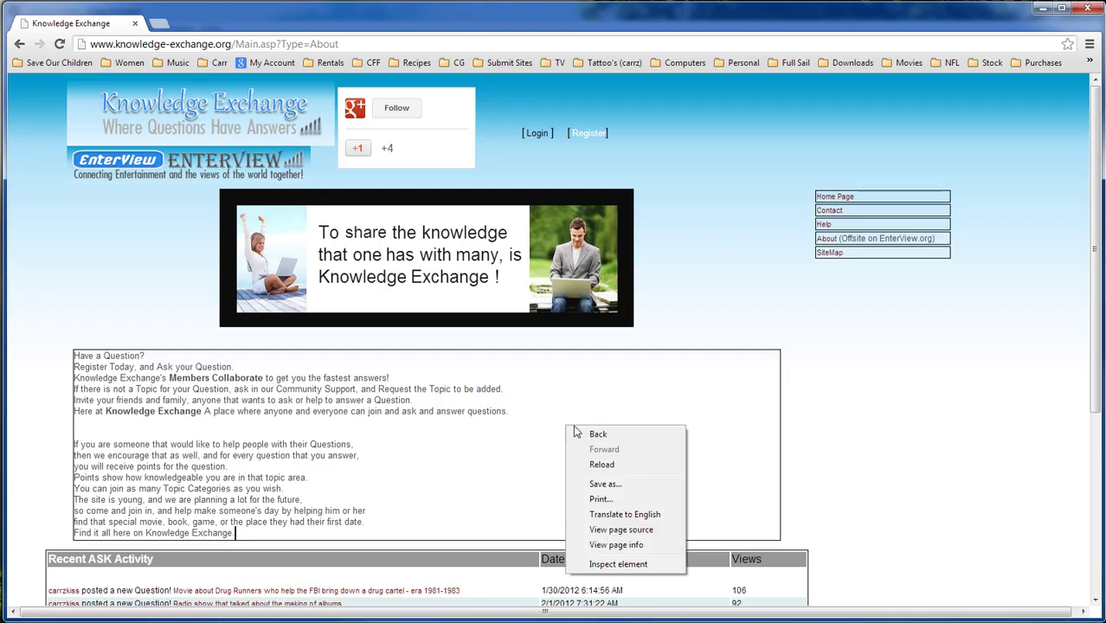
{"action": "left_click", "coordinate": [602, 465]}
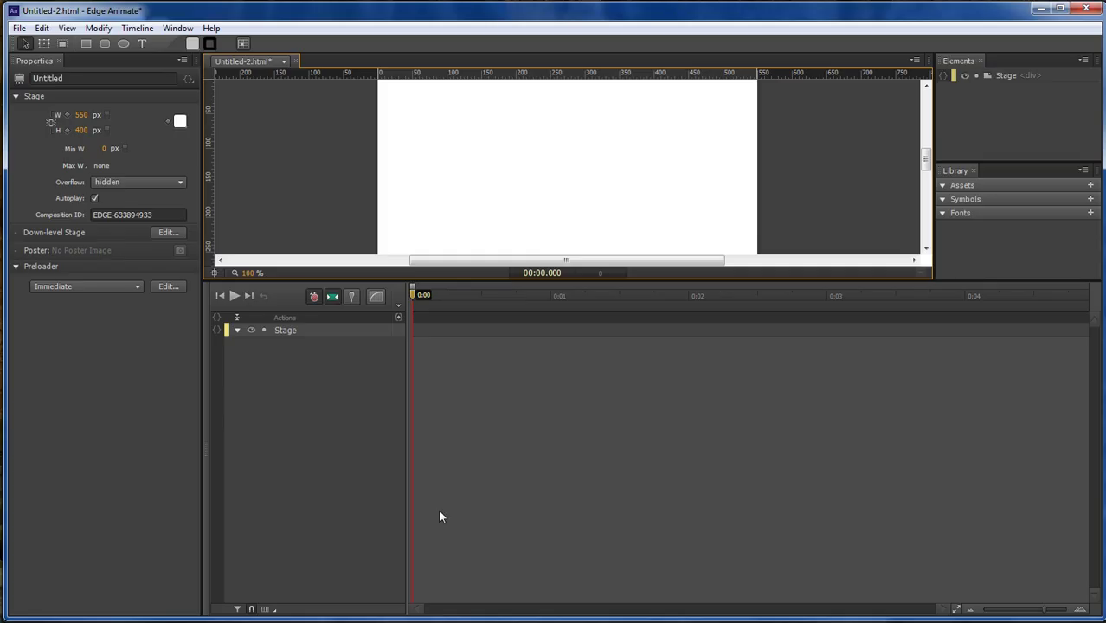
{"action": "left_click", "coordinate": [145, 44]}
{"action": "left_click_drag", "start_coordinate": [424, 137], "coordinate": [714, 214]}
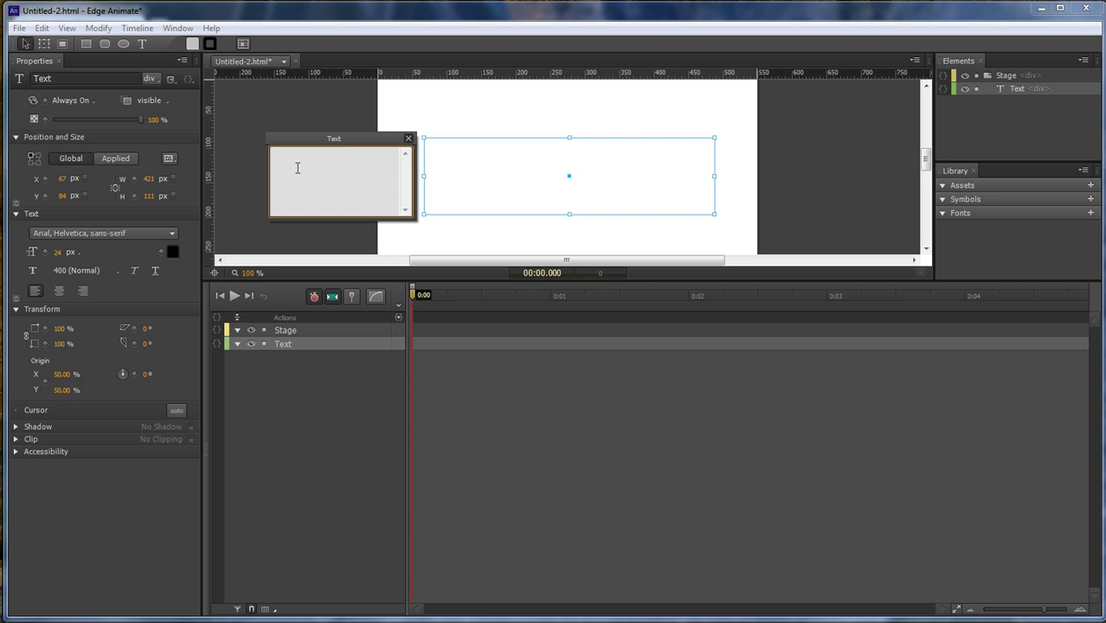
Type 'Hello World, How are you' and 'Join us @ Dark Effects' as two lines.
{"action": "type", "text": "Hello World,"}
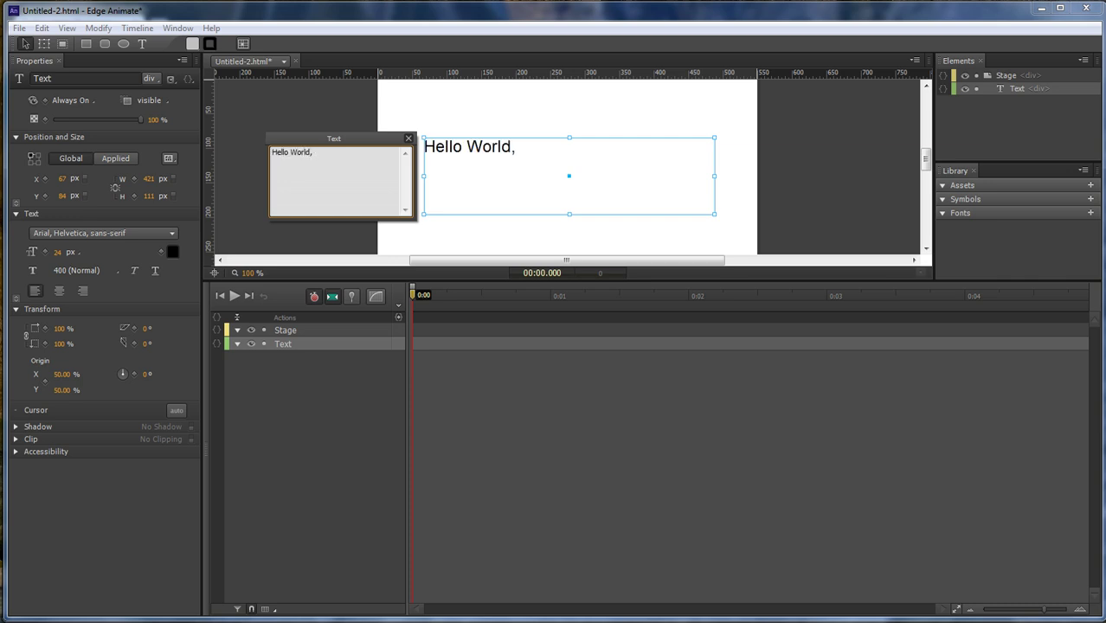
{"action": "type", "text": " How are you "}
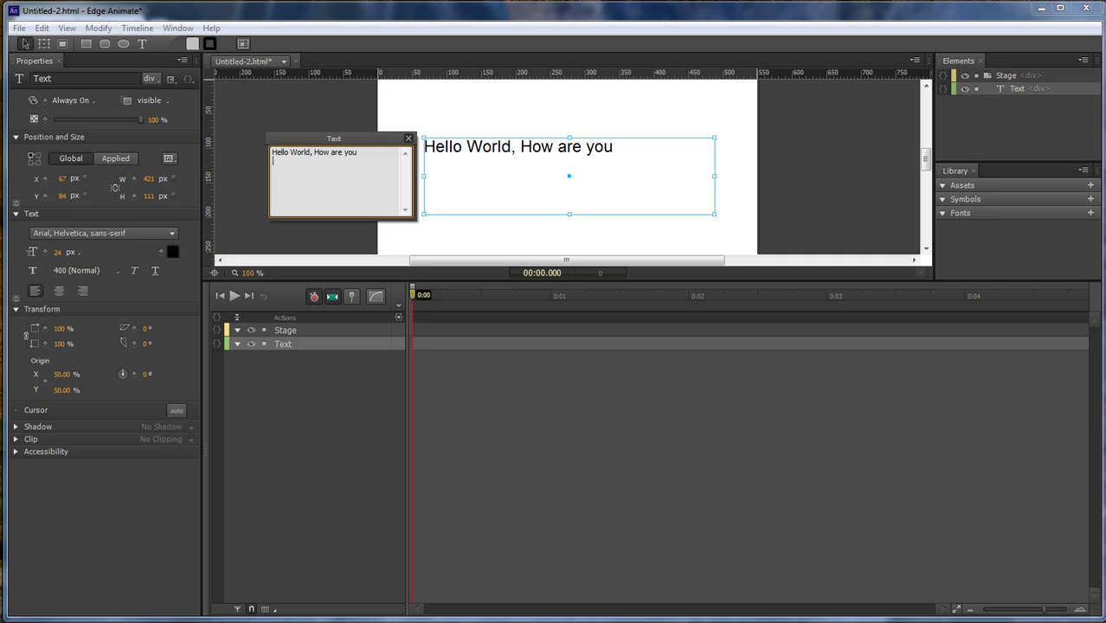
{"action": "type", "text": "join"}
{"action": "key", "text": "BackSpace"}
{"action": "key", "text": "BackSpace"}
{"action": "key", "text": "BackSpace"}
{"action": "type", "text": "Join us a"}
{"action": "key", "text": "BackSpace"}
{"action": "type", "text": "@ Da"}
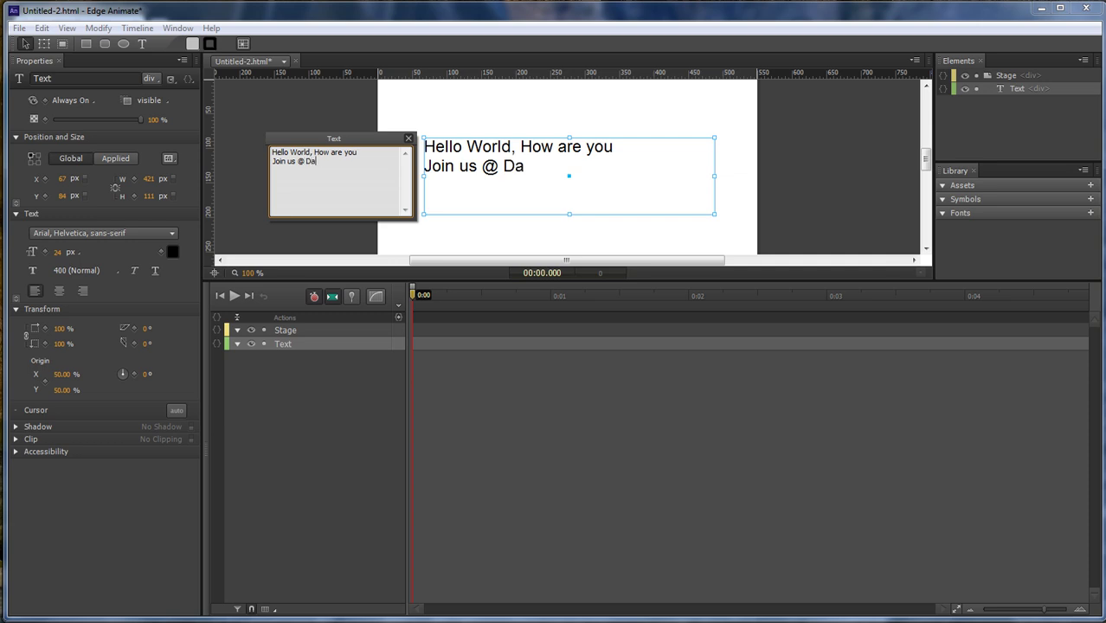
{"action": "type", "text": "rk Effects"}
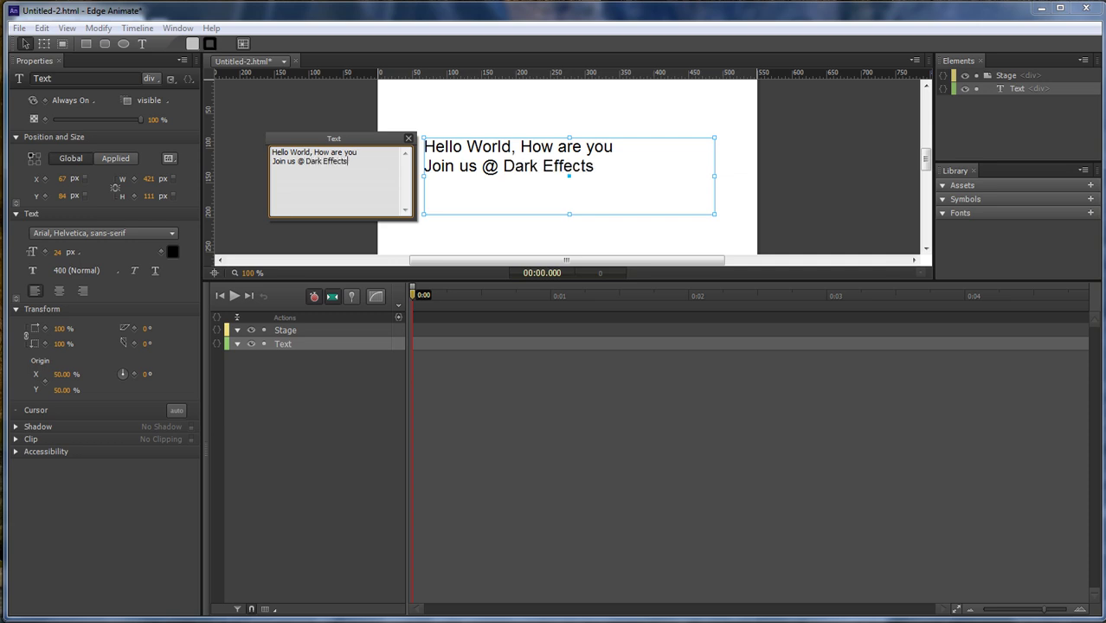
Change 'How' to lowercase 'how' and finish editing the text.
{"action": "left_click", "coordinate": [317, 152]}
{"action": "key", "text": "BackSpace"}
{"action": "type", "text": "h"}
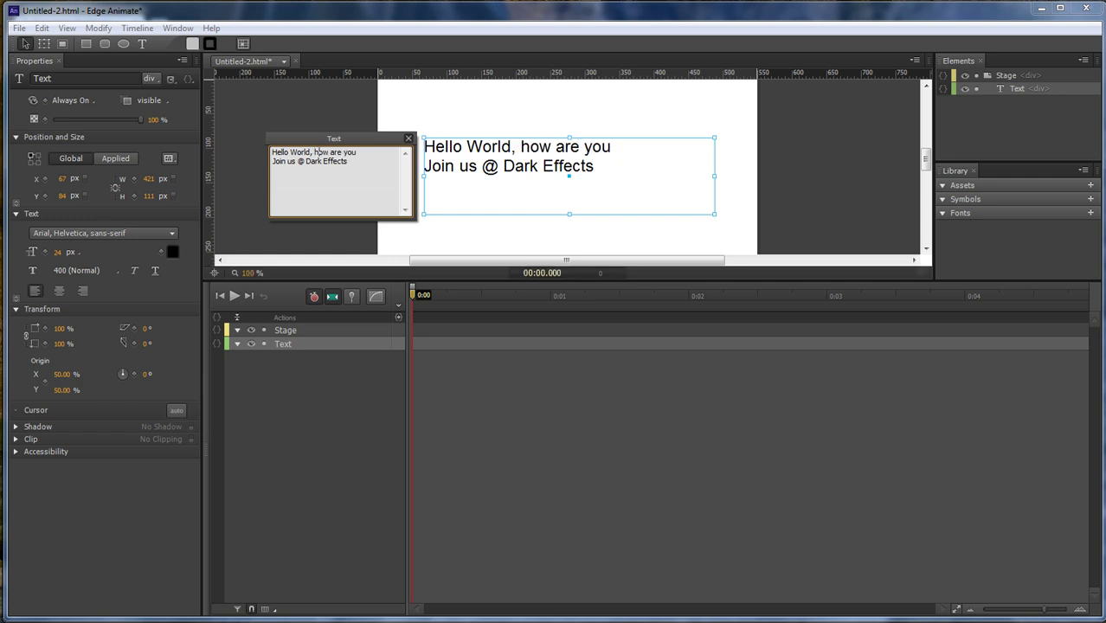
{"action": "left_click", "coordinate": [408, 138]}
Shrink the text box to 273×60 px around its lines and move it to X 138, Y 170.
{"action": "left_click_drag", "start_coordinate": [714, 213], "coordinate": [616, 180]}
{"action": "left_click_drag", "start_coordinate": [551, 169], "coordinate": [579, 217]}
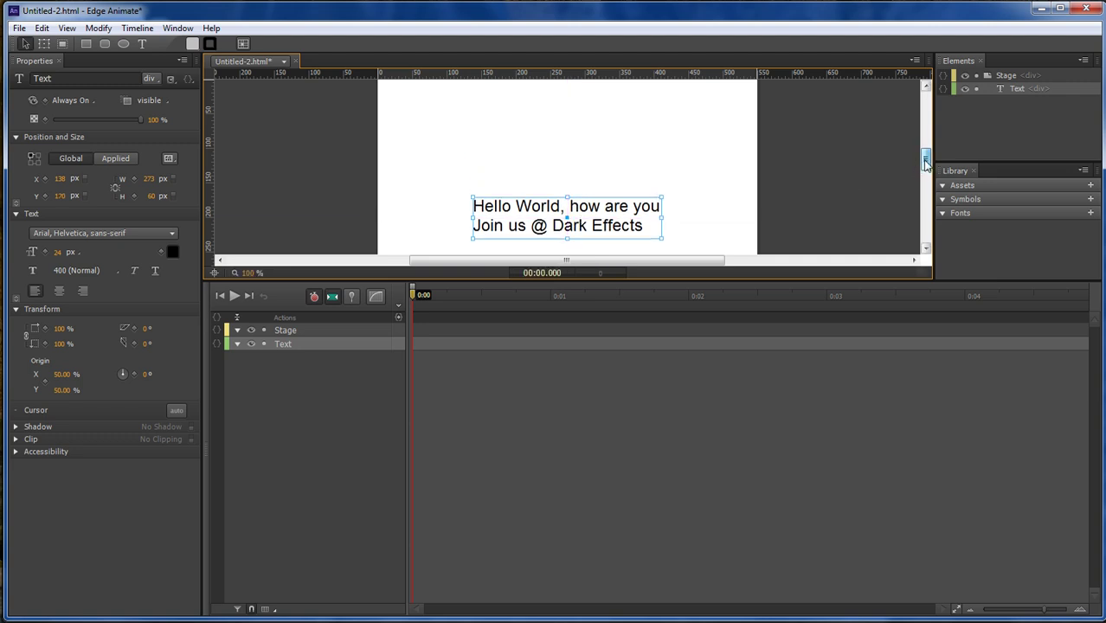
{"action": "left_click_drag", "start_coordinate": [926, 161], "coordinate": [928, 173]}
{"action": "left_click", "coordinate": [331, 365]}
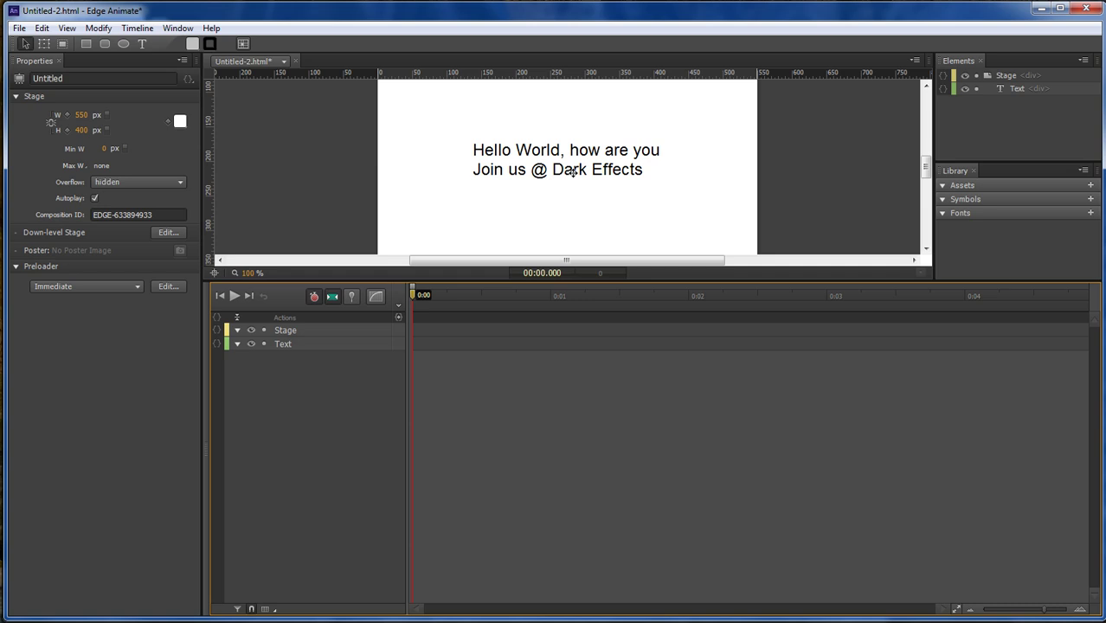
Select the Text element and duplicate it repeatedly with Ctrl+D to create TextCopy layers.
{"action": "left_click", "coordinate": [290, 343]}
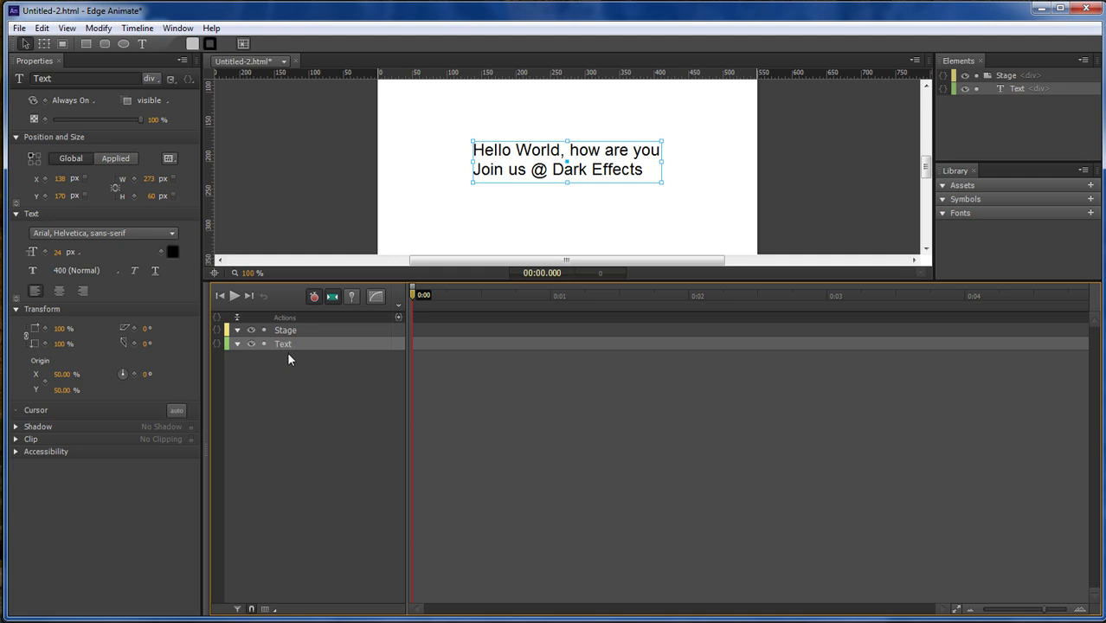
{"action": "key", "text": "ctrl+d"}
{"action": "key", "text": "ctrl+d"}
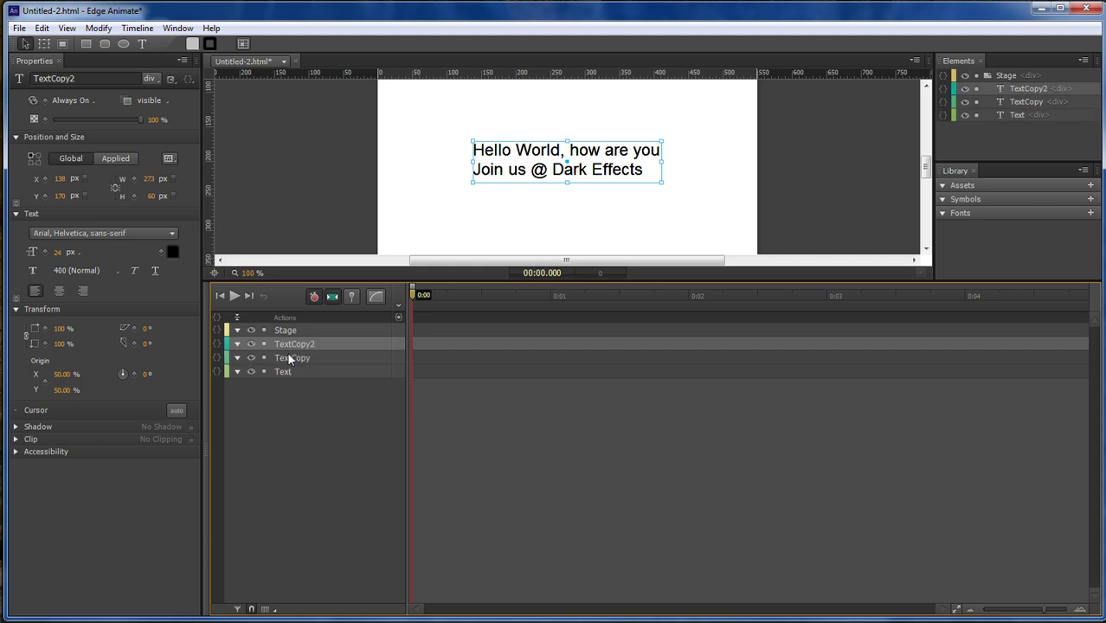
{"action": "key", "text": "ctrl+d"}
{"action": "key", "text": "ctrl+d"}
{"action": "key", "text": "ctrl+d"}
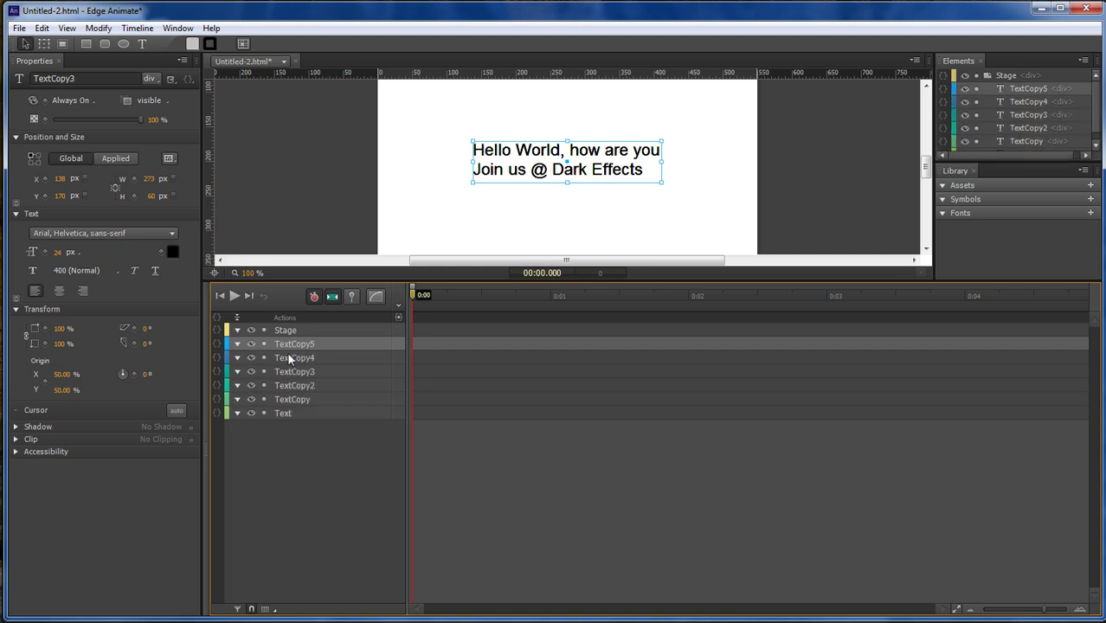
{"action": "key", "text": "ctrl+d"}
{"action": "key", "text": "ctrl+d"}
{"action": "key", "text": "ctrl+d"}
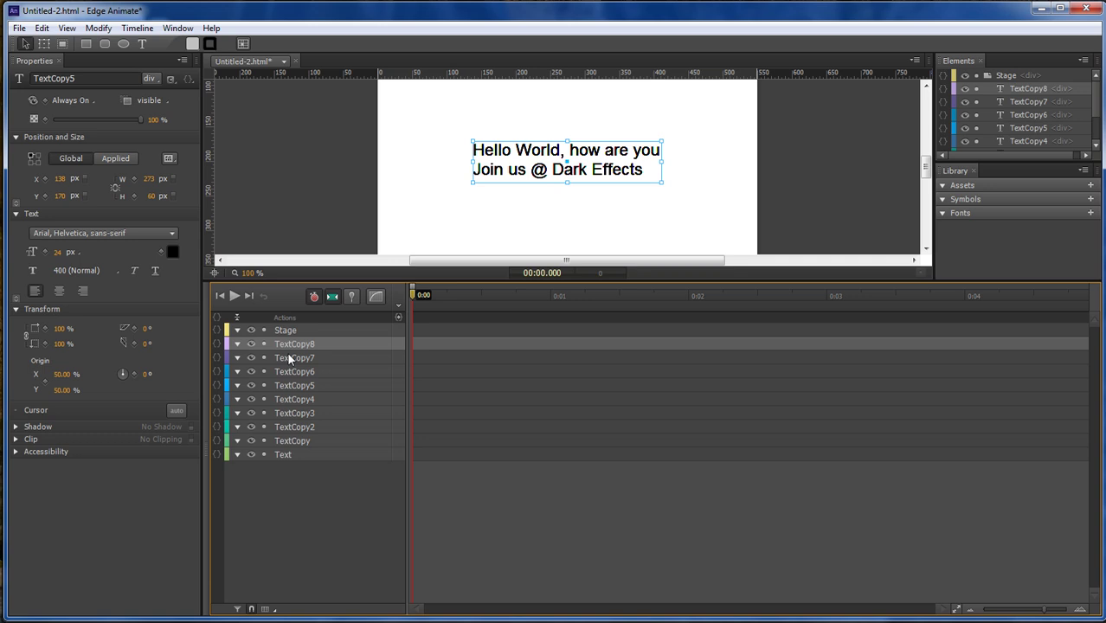
{"action": "key", "text": "ctrl+d"}
{"action": "key", "text": "ctrl+d"}
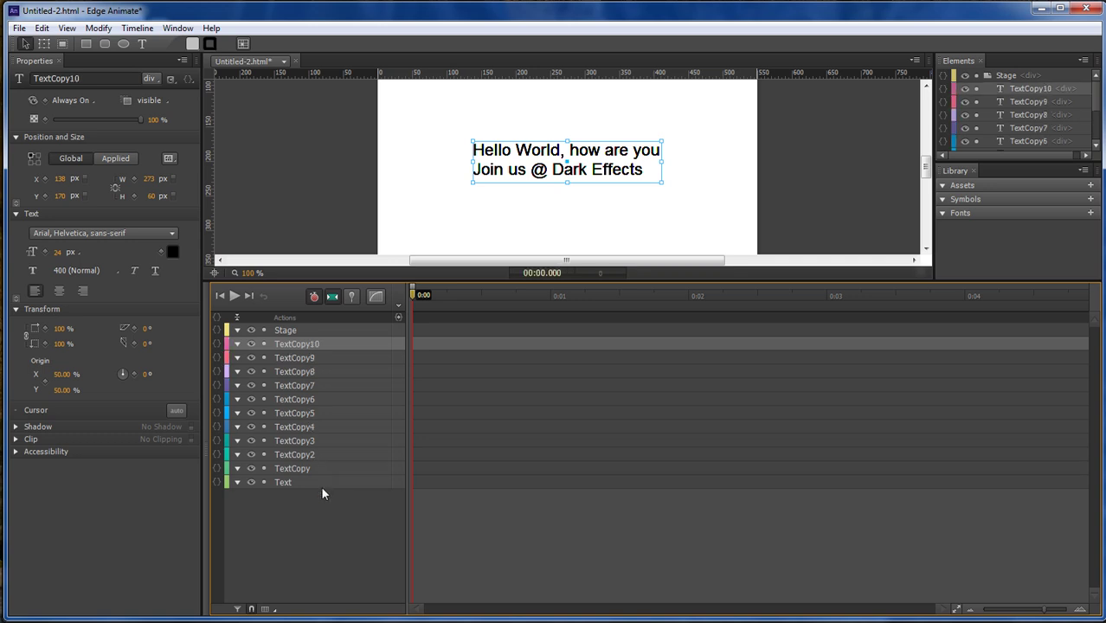
Rename the first five copies Hello, World, how, are and you.
{"action": "left_click", "coordinate": [290, 469]}
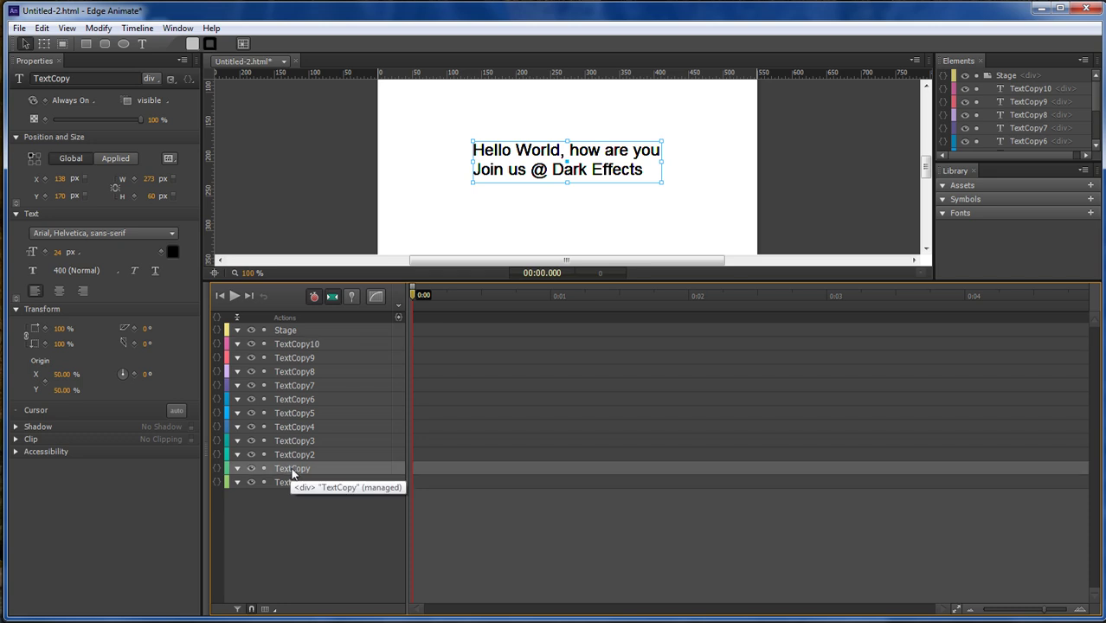
{"action": "double_click", "coordinate": [292, 469]}
{"action": "type", "text": "Hello"}
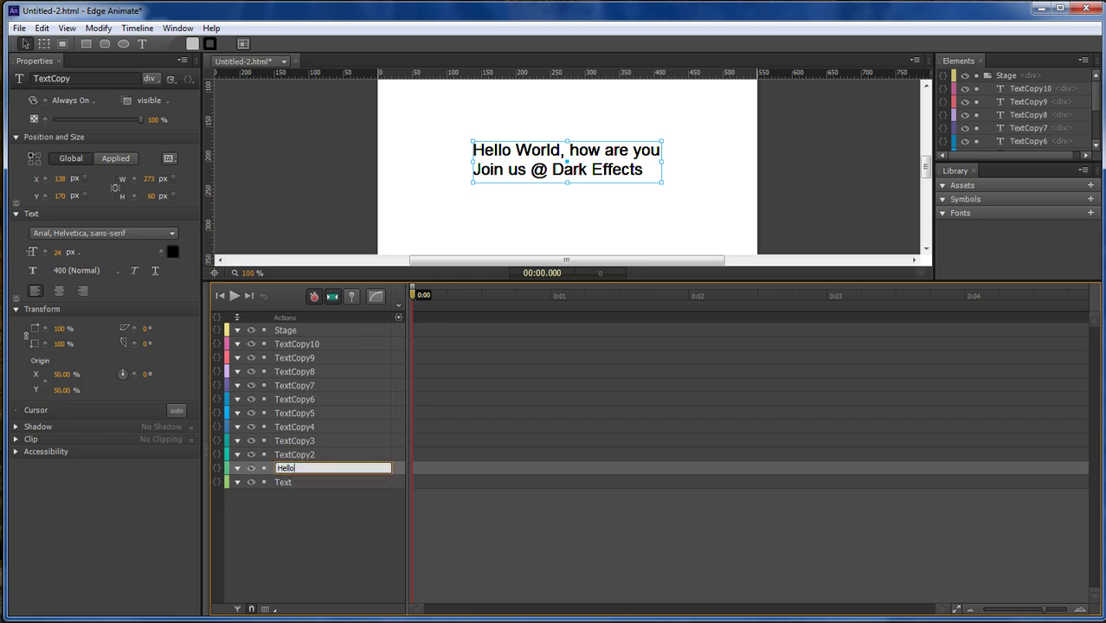
{"action": "key", "text": "Return"}
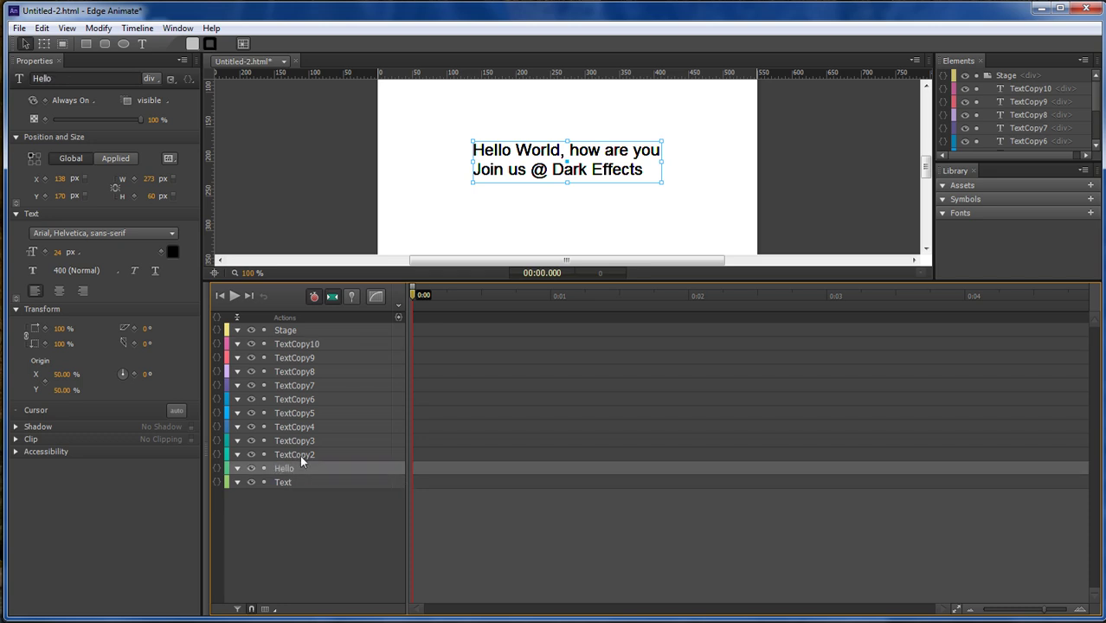
{"action": "double_click", "coordinate": [299, 456]}
{"action": "type", "text": "W"}
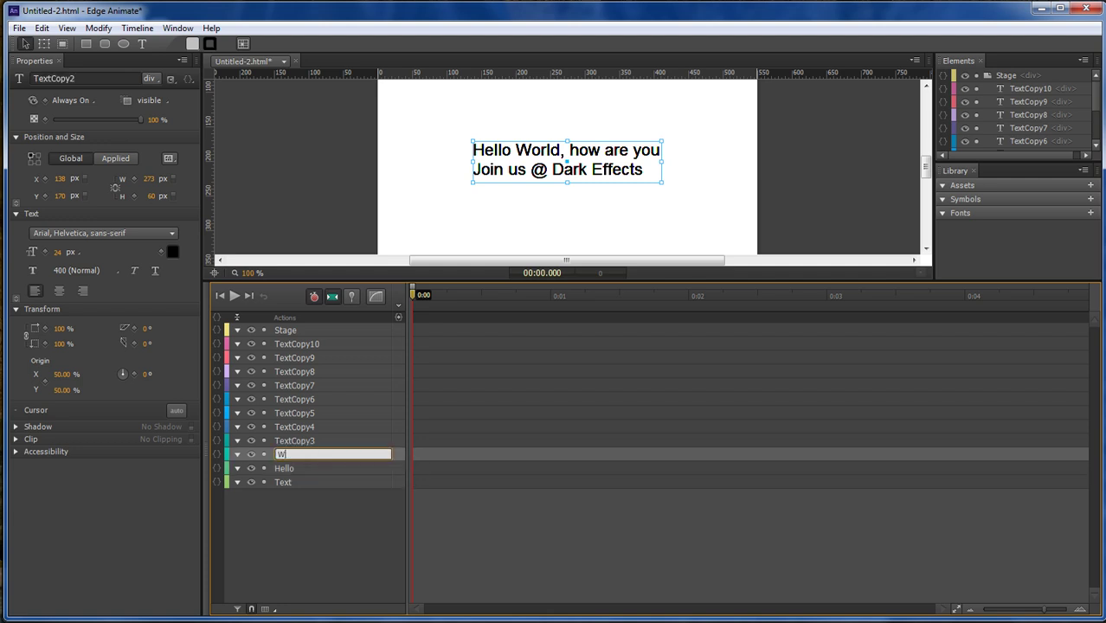
{"action": "type", "text": "orld"}
{"action": "key", "text": "Return"}
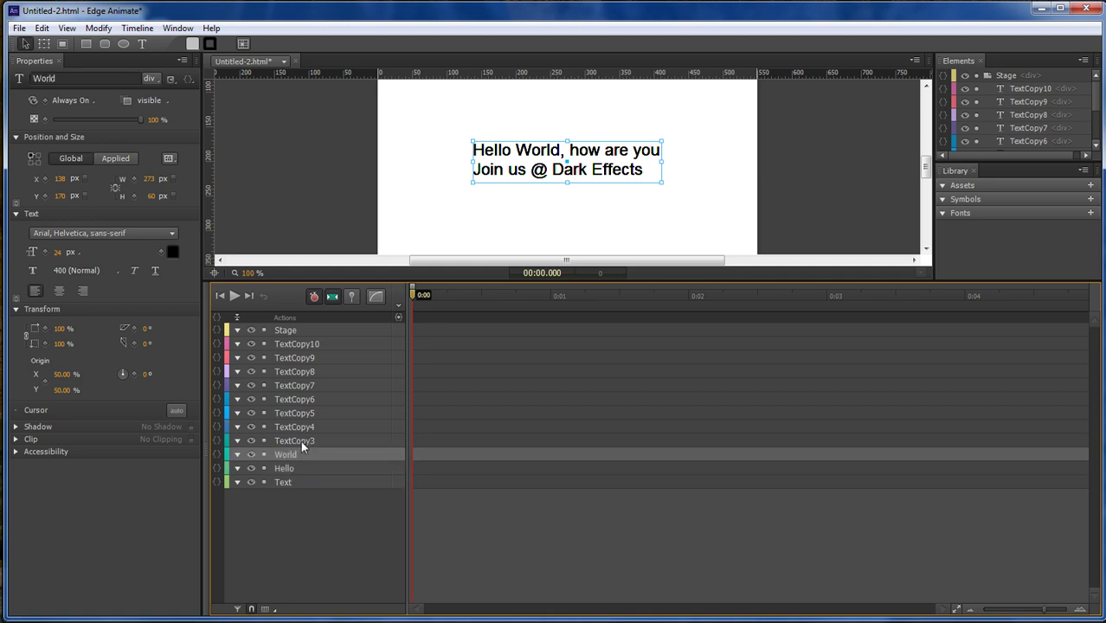
{"action": "double_click", "coordinate": [300, 440]}
{"action": "type", "text": "how"}
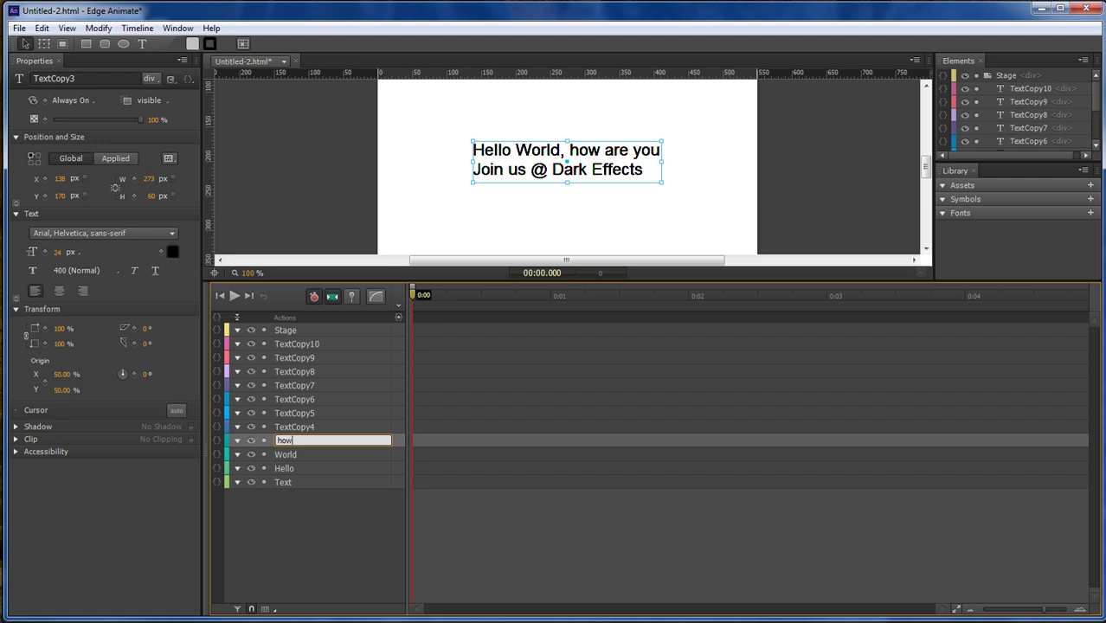
{"action": "key", "text": "Return"}
{"action": "double_click", "coordinate": [301, 428]}
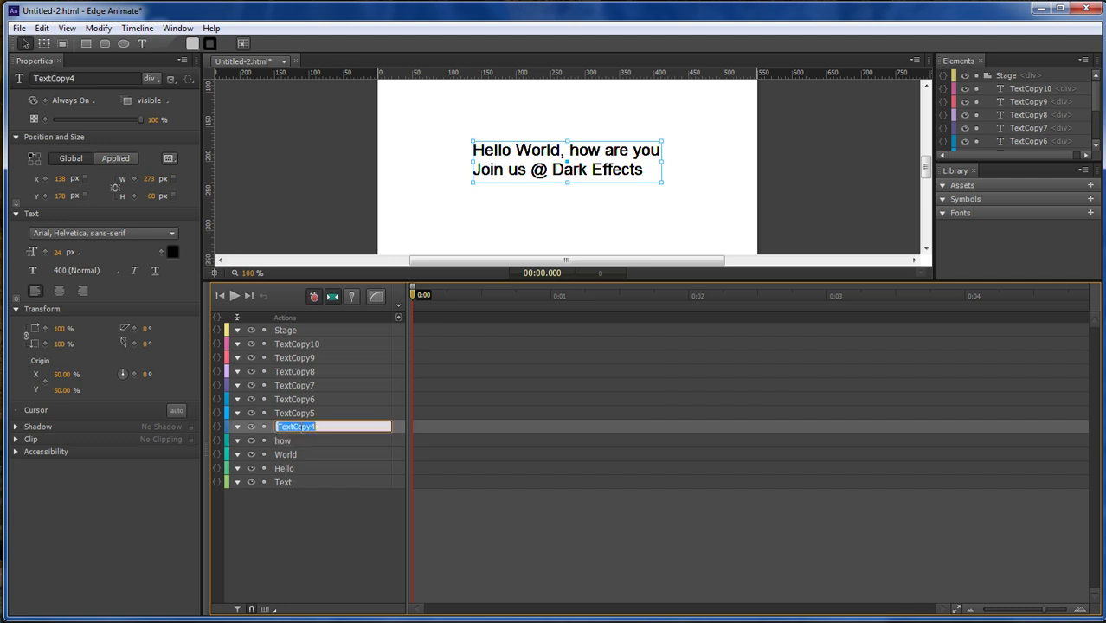
{"action": "type", "text": "are"}
{"action": "key", "text": "Return"}
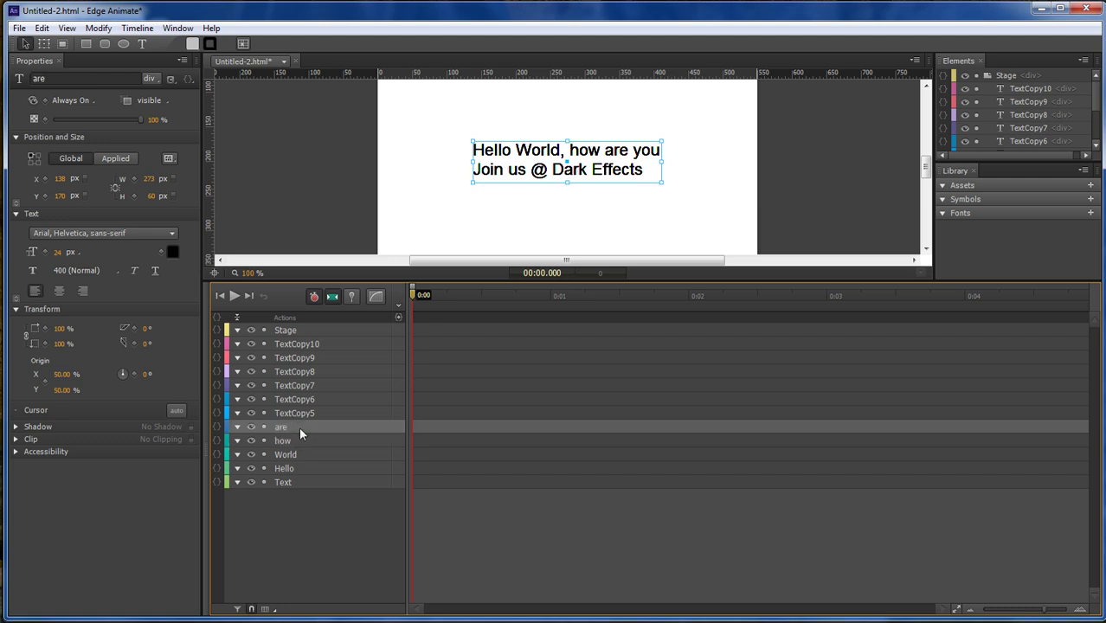
{"action": "double_click", "coordinate": [297, 413]}
{"action": "type", "text": "you"}
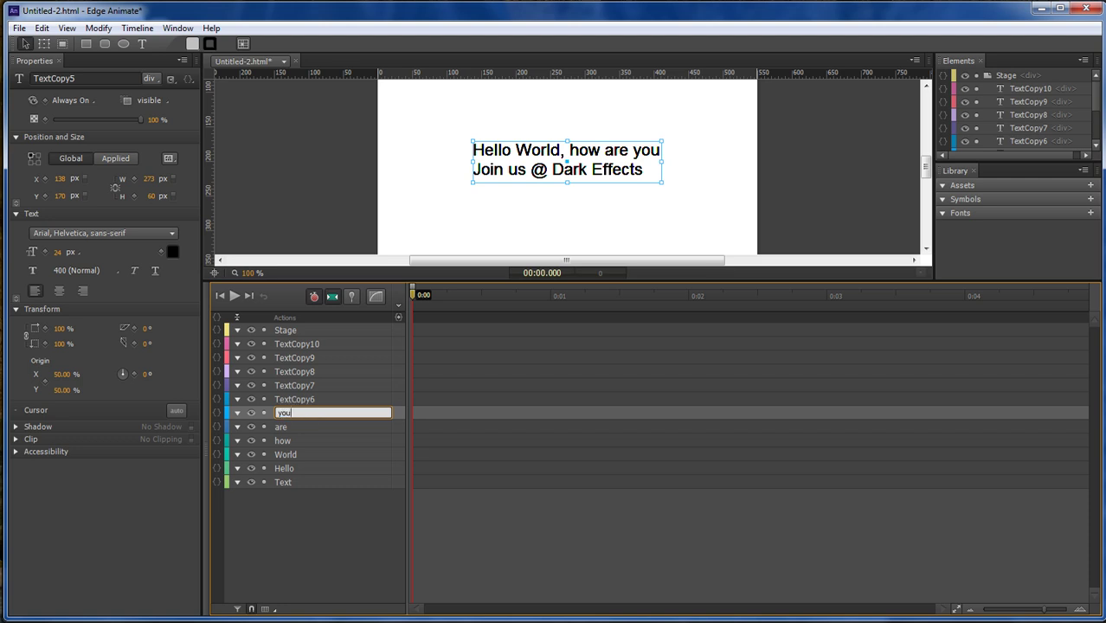
{"action": "key", "text": "Return"}
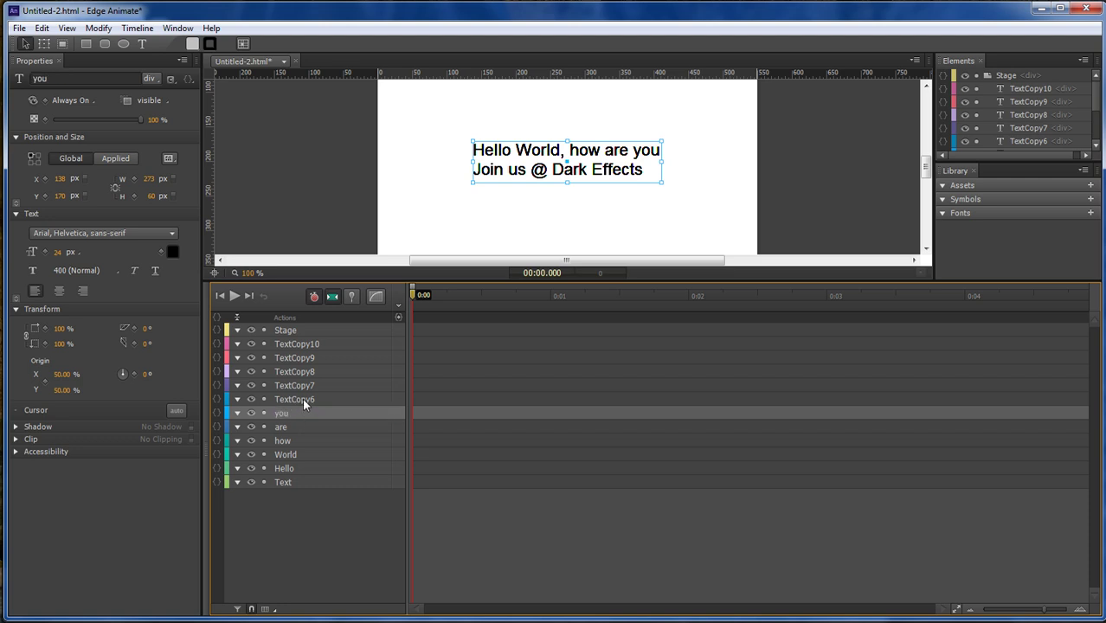
Rename the remaining copies Join, us, at, Dark and Effects.
{"action": "double_click", "coordinate": [302, 399]}
{"action": "type", "text": "Join"}
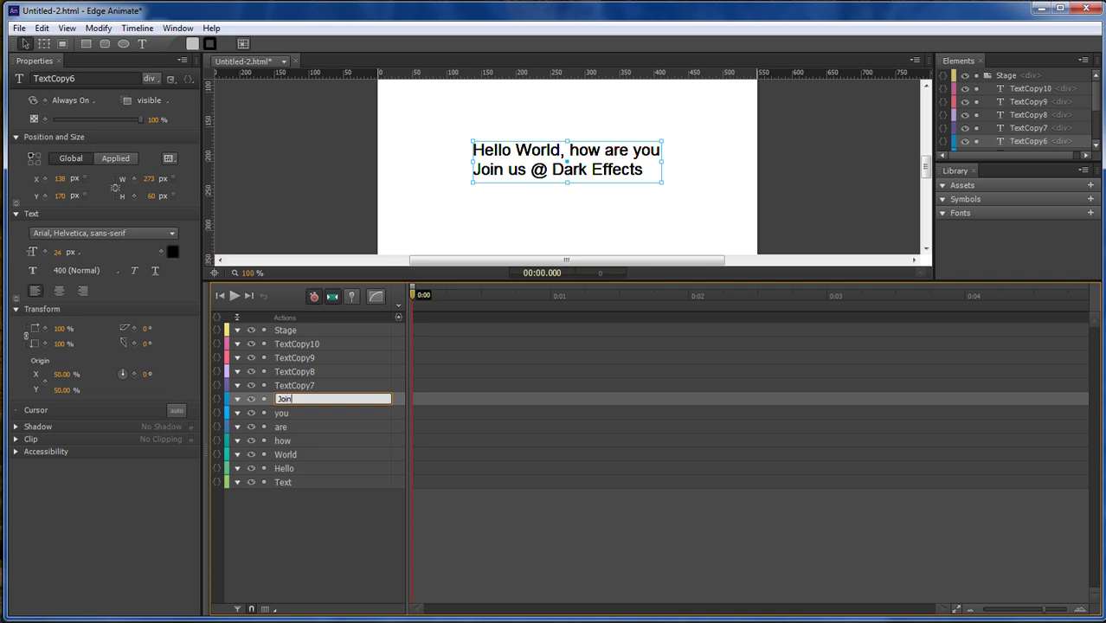
{"action": "key", "text": "Return"}
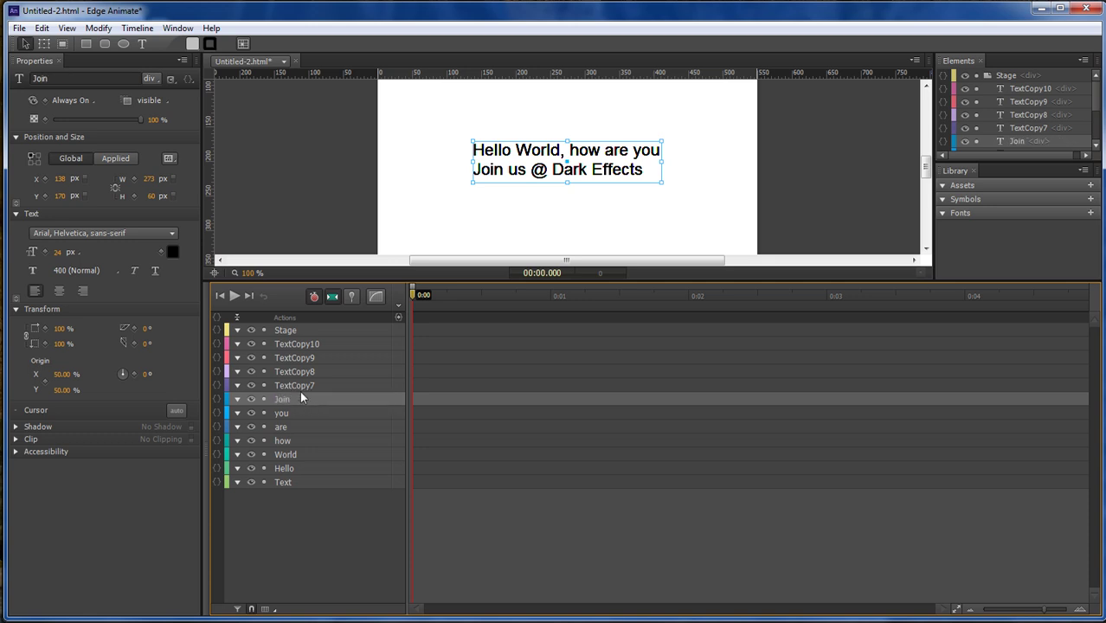
{"action": "double_click", "coordinate": [300, 387]}
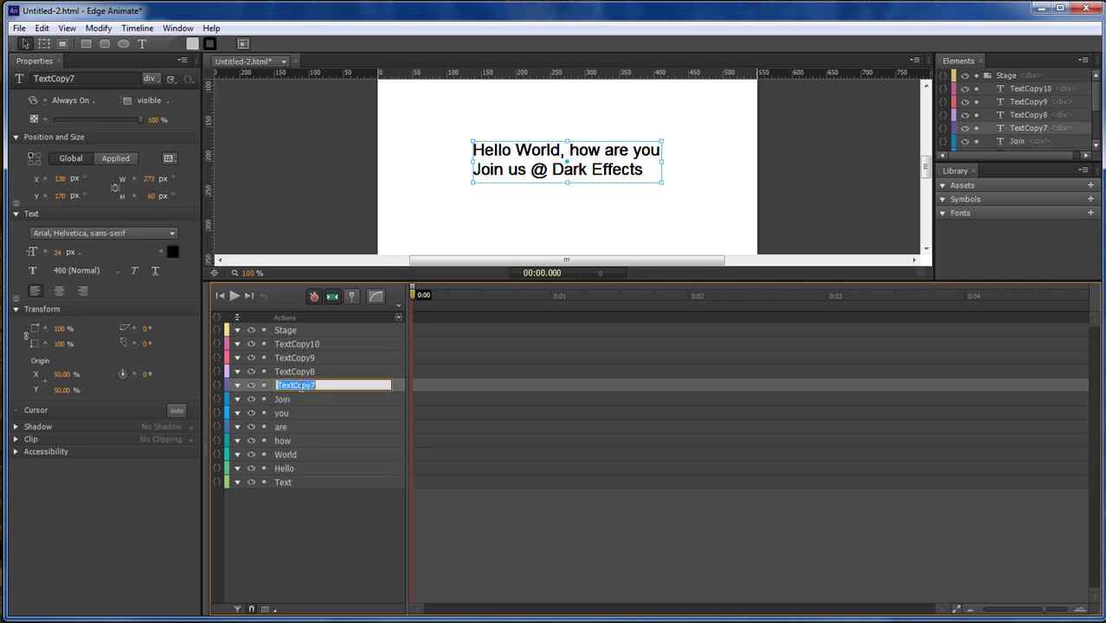
{"action": "type", "text": "us"}
{"action": "key", "text": "Return"}
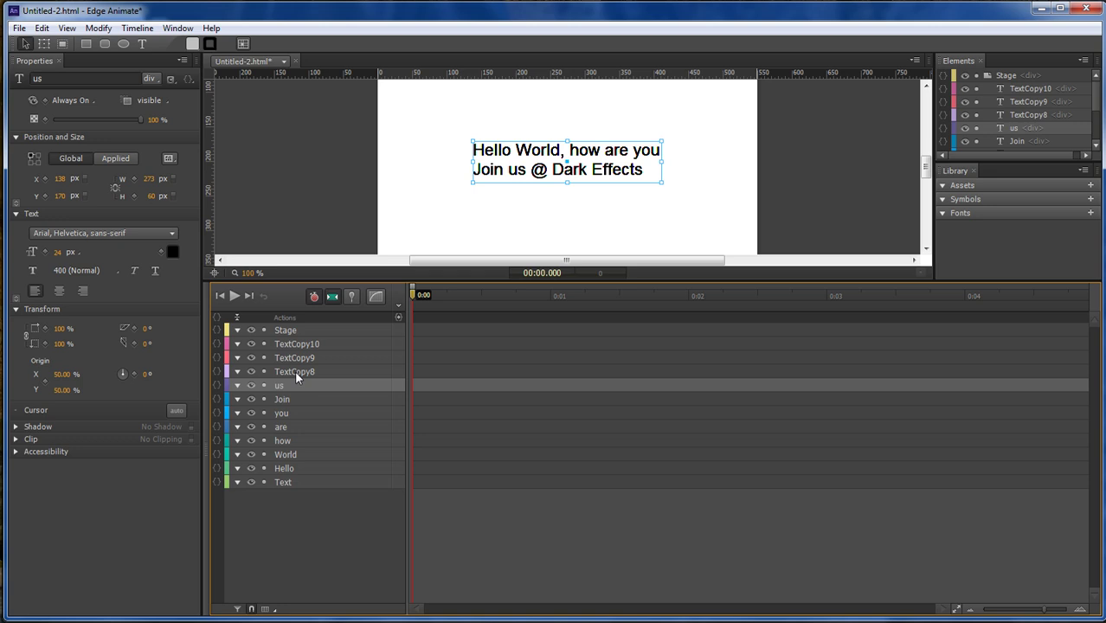
{"action": "double_click", "coordinate": [295, 373]}
{"action": "type", "text": "a"}
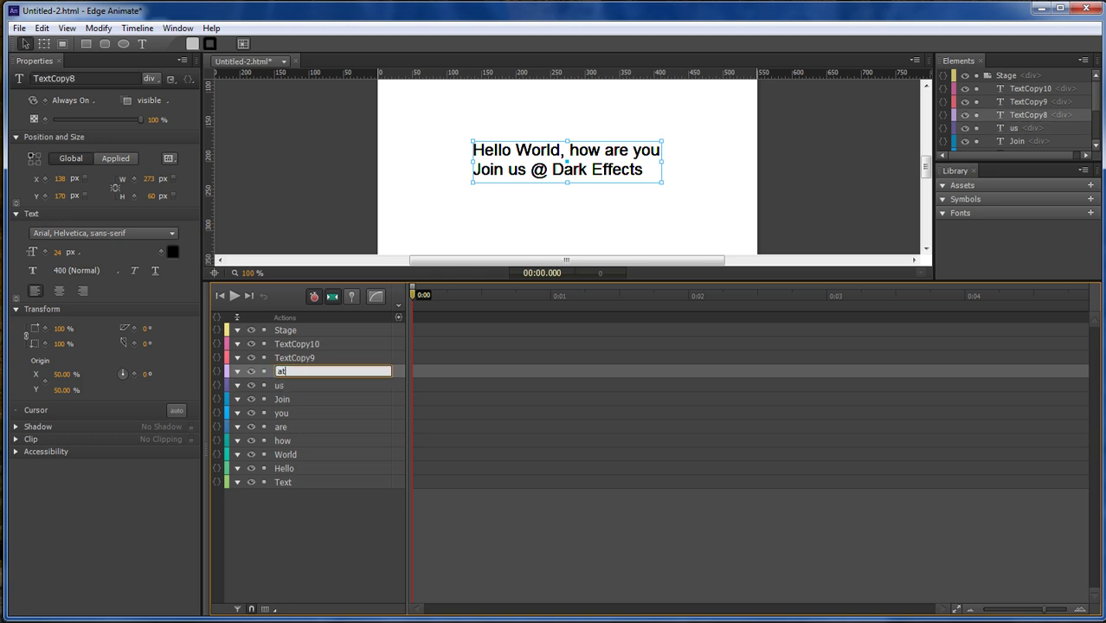
{"action": "type", "text": "t"}
{"action": "key", "text": "Return"}
{"action": "double_click", "coordinate": [294, 357]}
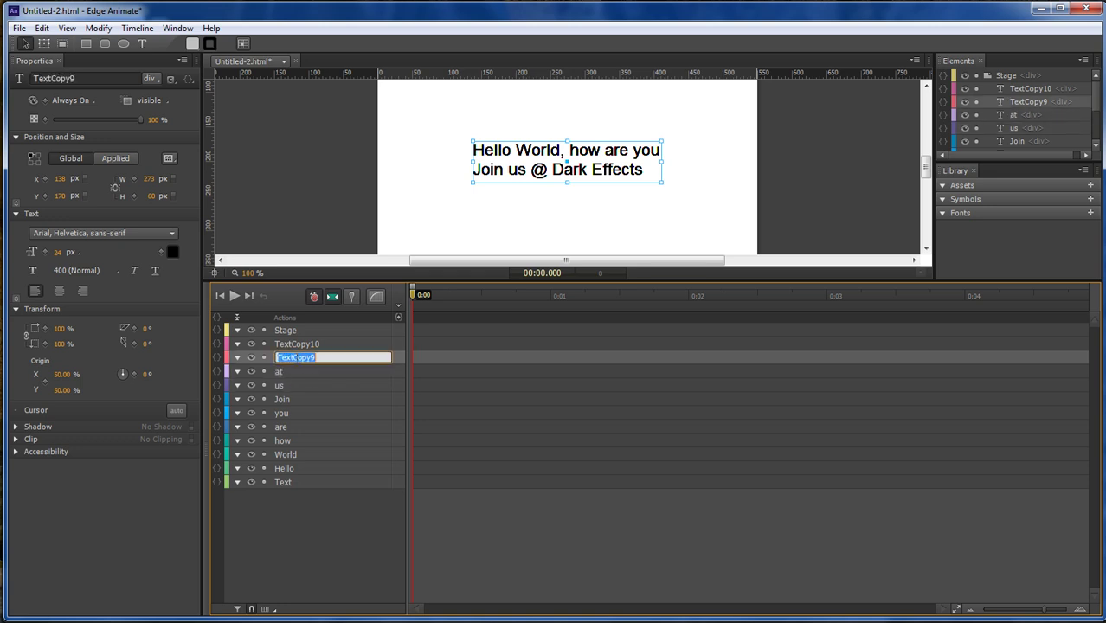
{"action": "type", "text": "Dark"}
{"action": "key", "text": "Return"}
{"action": "double_click", "coordinate": [295, 343]}
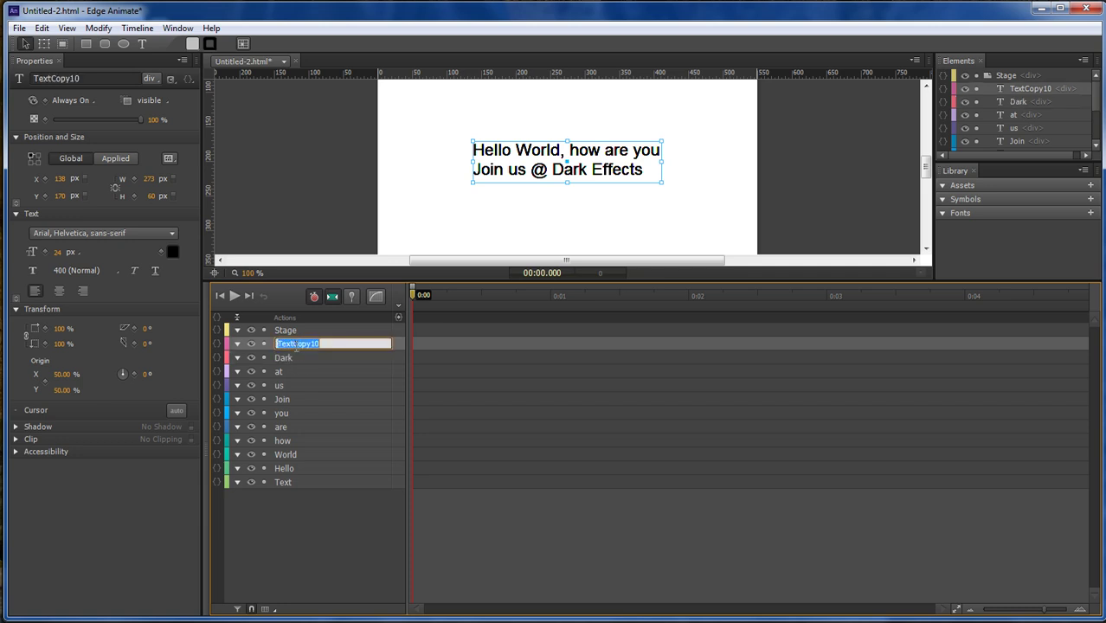
{"action": "type", "text": "Effects"}
{"action": "key", "text": "Return"}
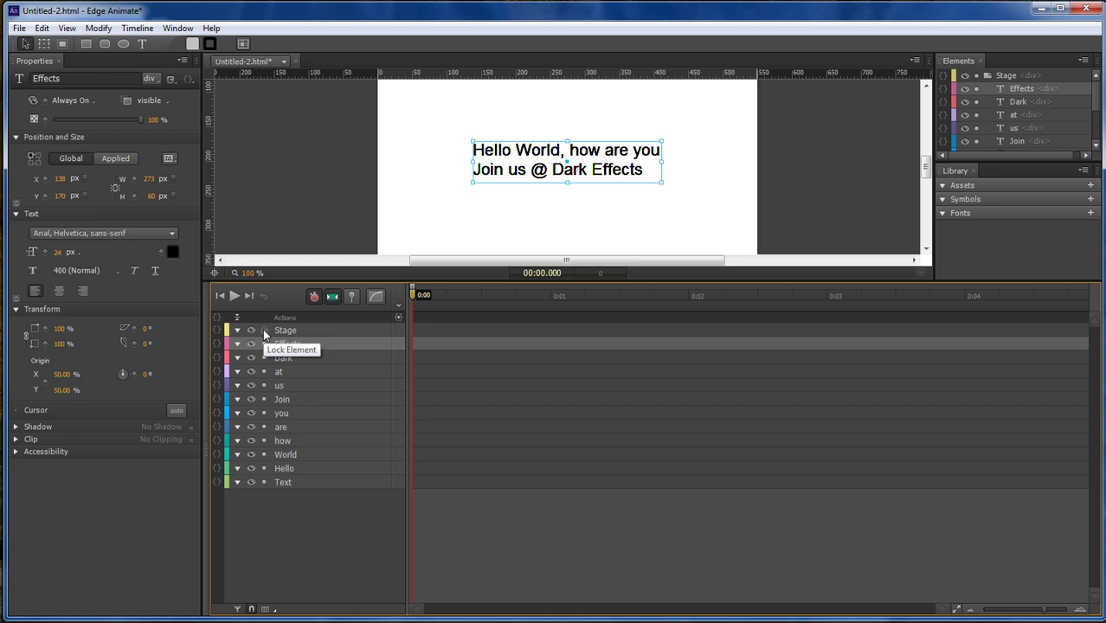
Lock the Stage, hide the Hello-to-Dark word layers, and rename Text to Main_do_not_edit.
{"action": "left_click", "coordinate": [264, 330]}
{"action": "left_click_drag", "start_coordinate": [252, 367], "coordinate": [250, 469]}
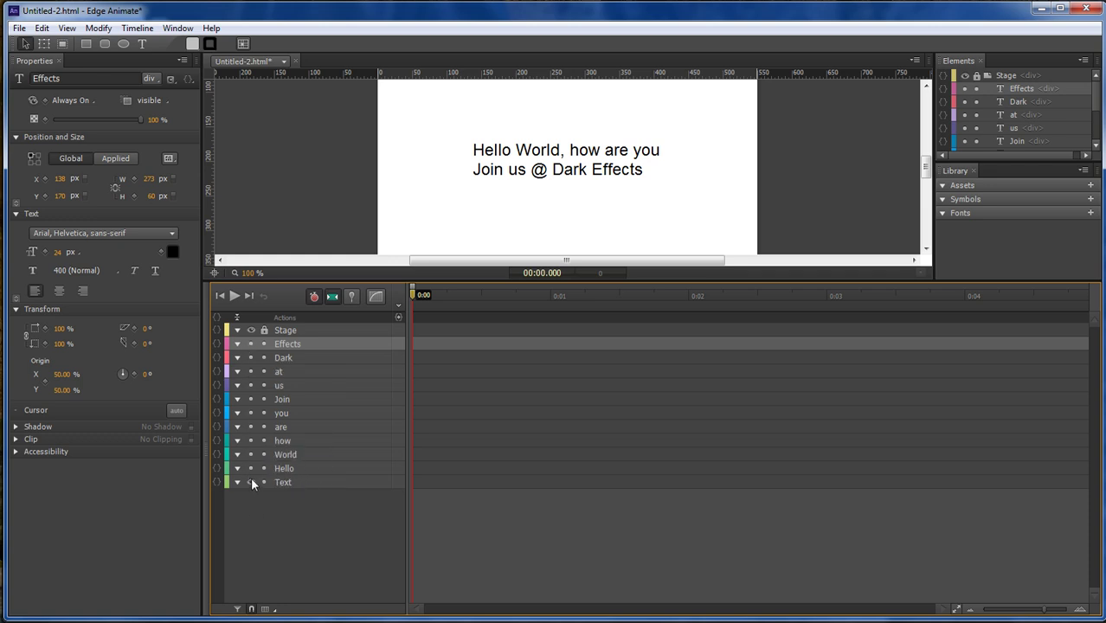
{"action": "double_click", "coordinate": [284, 482]}
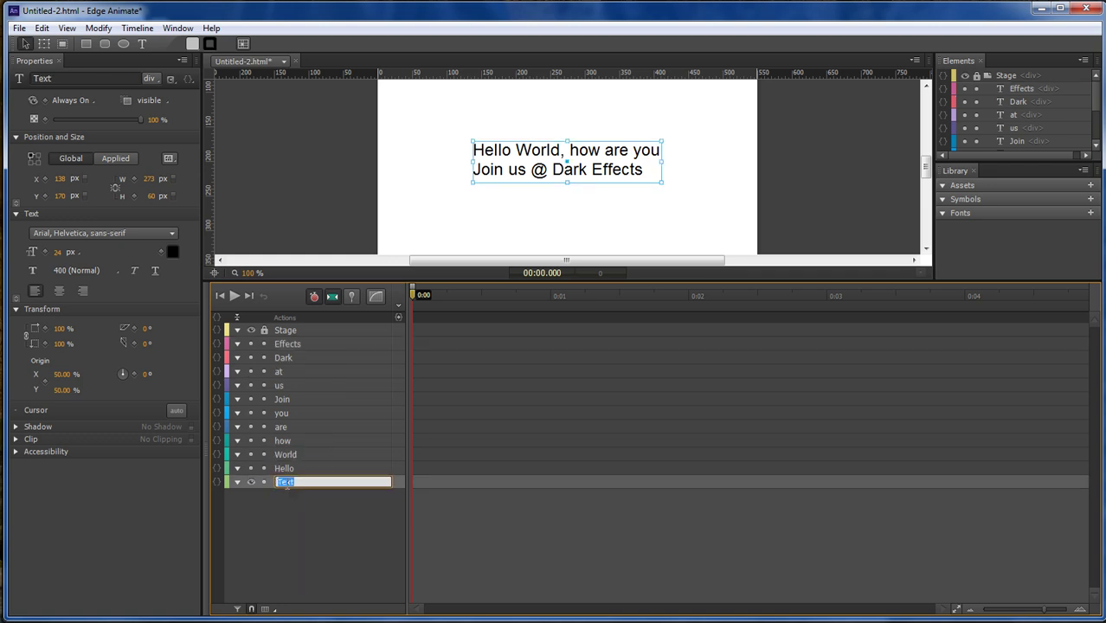
{"action": "type", "text": "Main do not edit"}
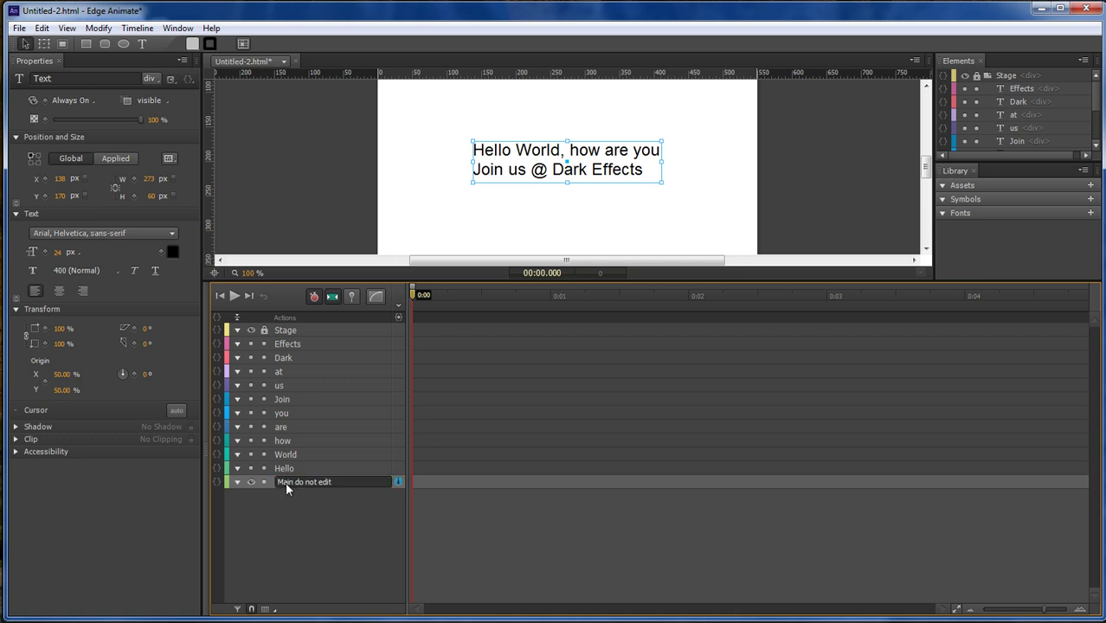
{"action": "key", "text": "Return"}
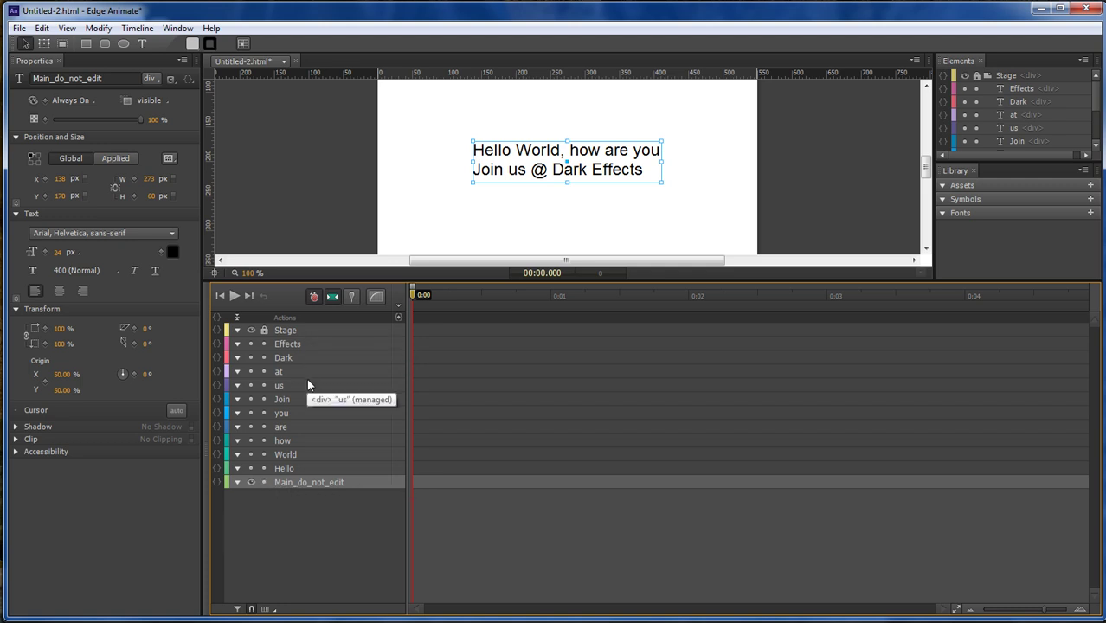
Replace the Hello, World and how elements' text with just their own words.
{"action": "left_click", "coordinate": [282, 468]}
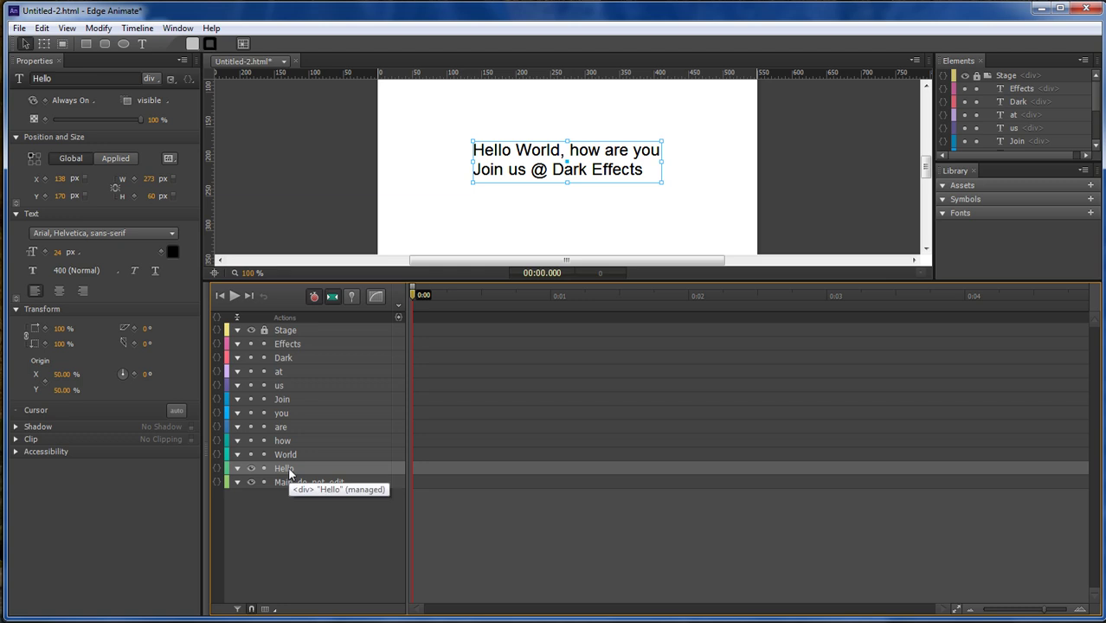
{"action": "right_click", "coordinate": [288, 467]}
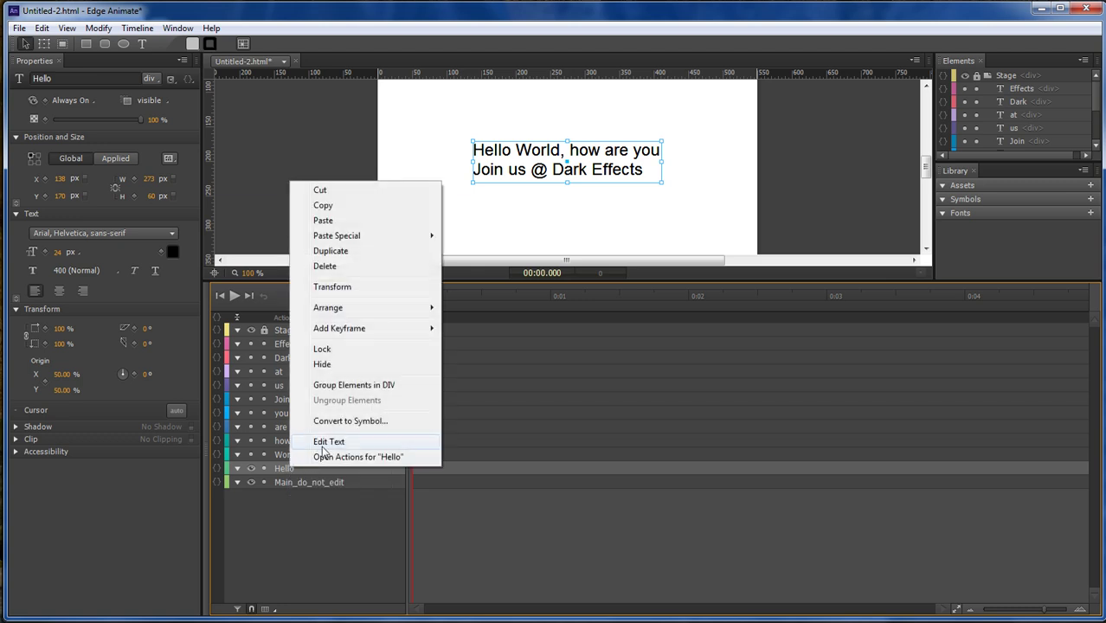
{"action": "left_click", "coordinate": [322, 447]}
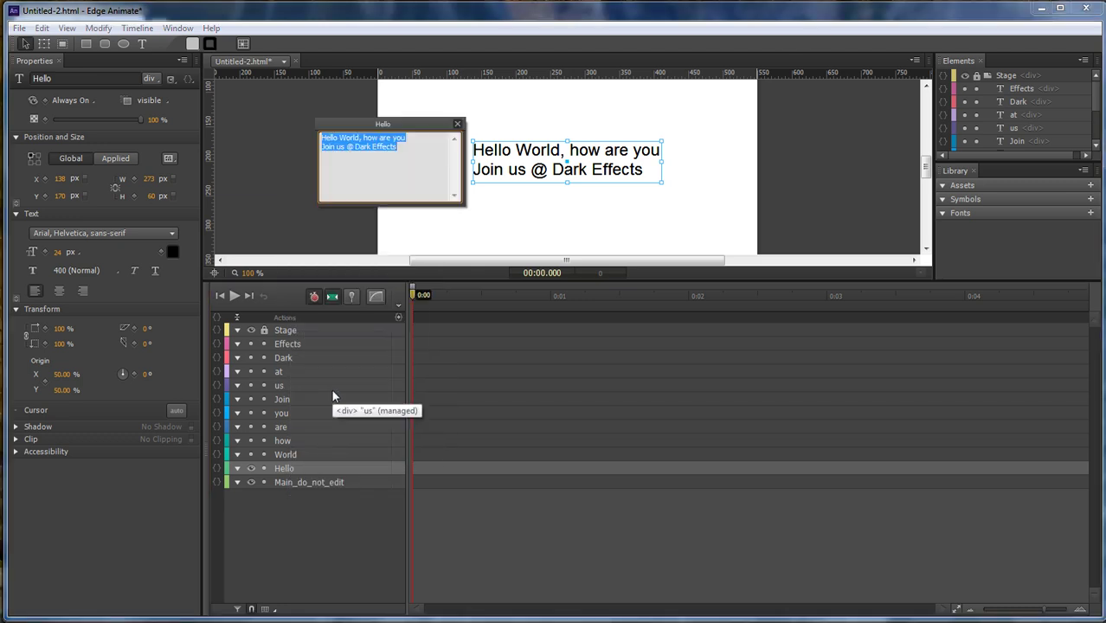
{"action": "type", "text": "Hello"}
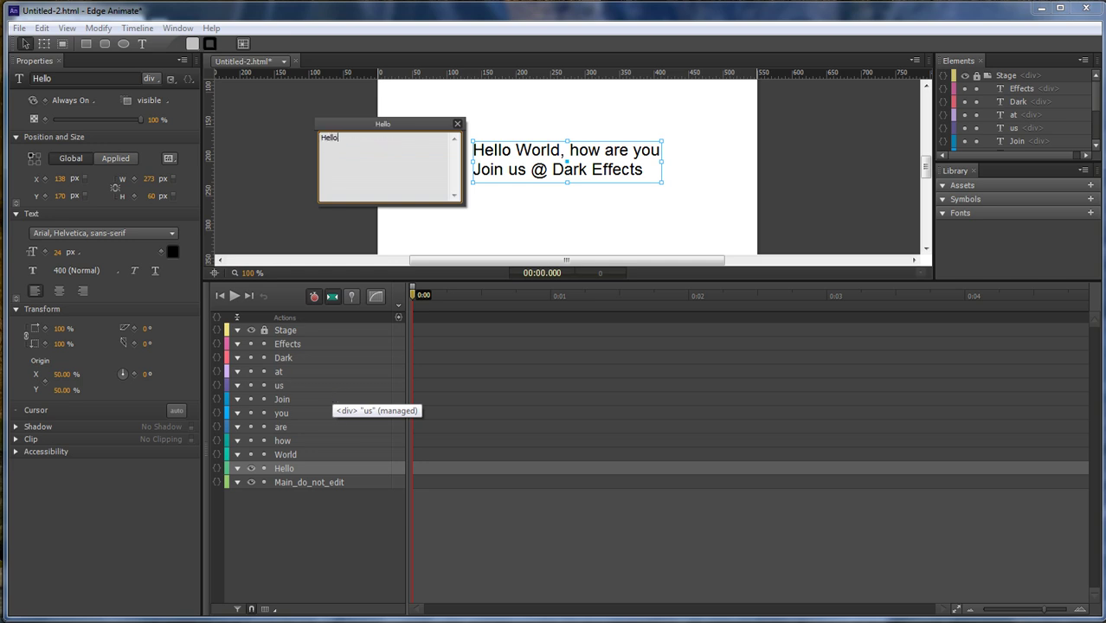
{"action": "left_click", "coordinate": [457, 124]}
{"action": "left_click", "coordinate": [286, 454]}
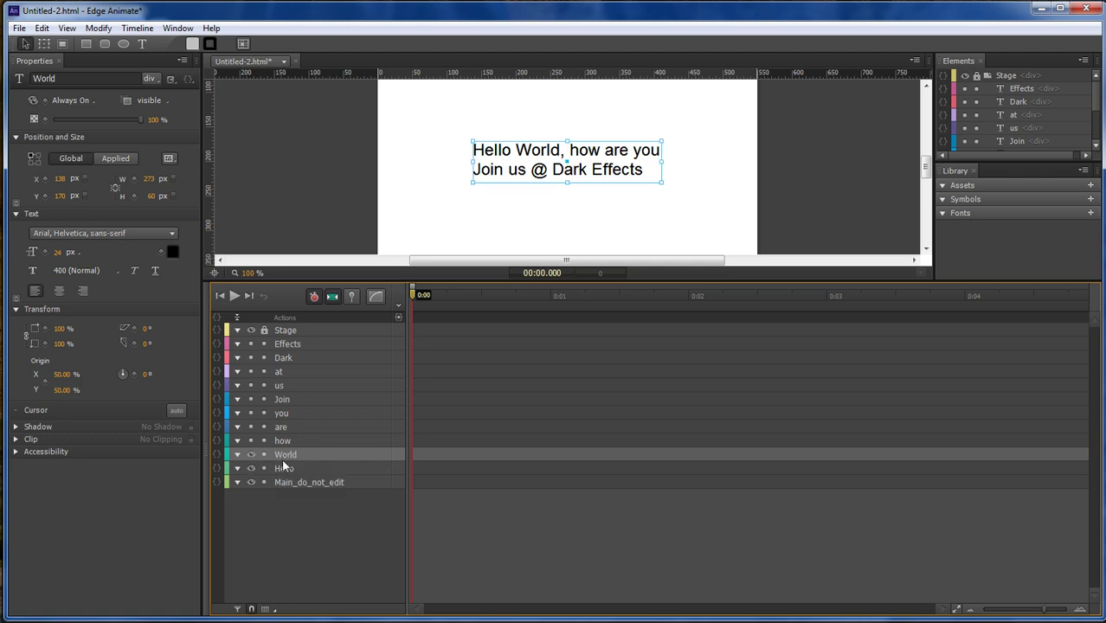
{"action": "right_click", "coordinate": [287, 456]}
{"action": "left_click", "coordinate": [319, 429]}
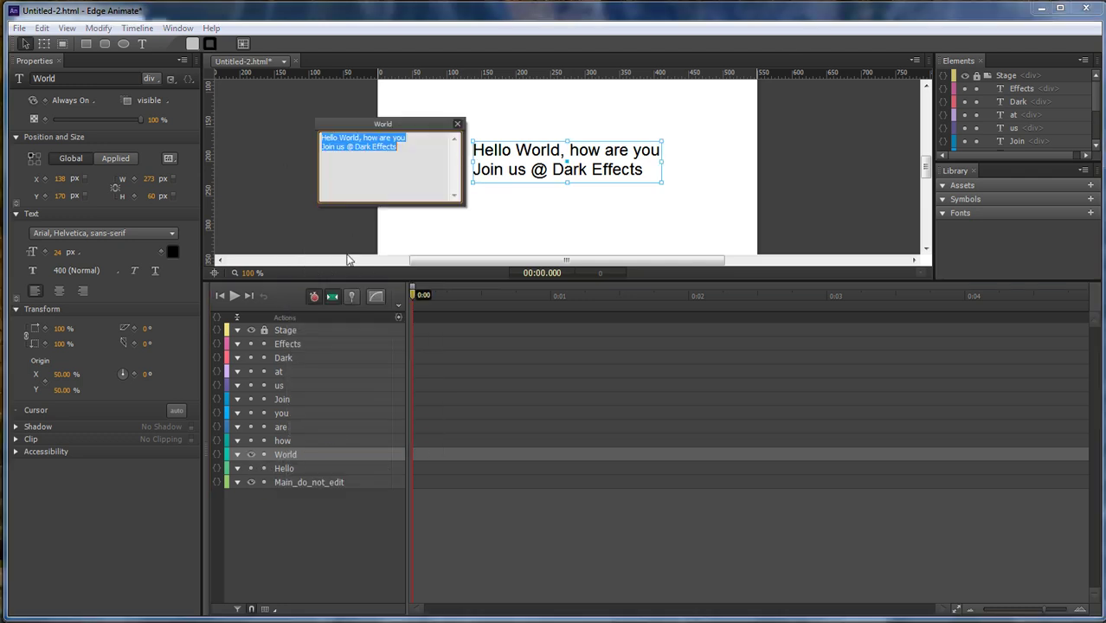
{"action": "type", "text": "World,"}
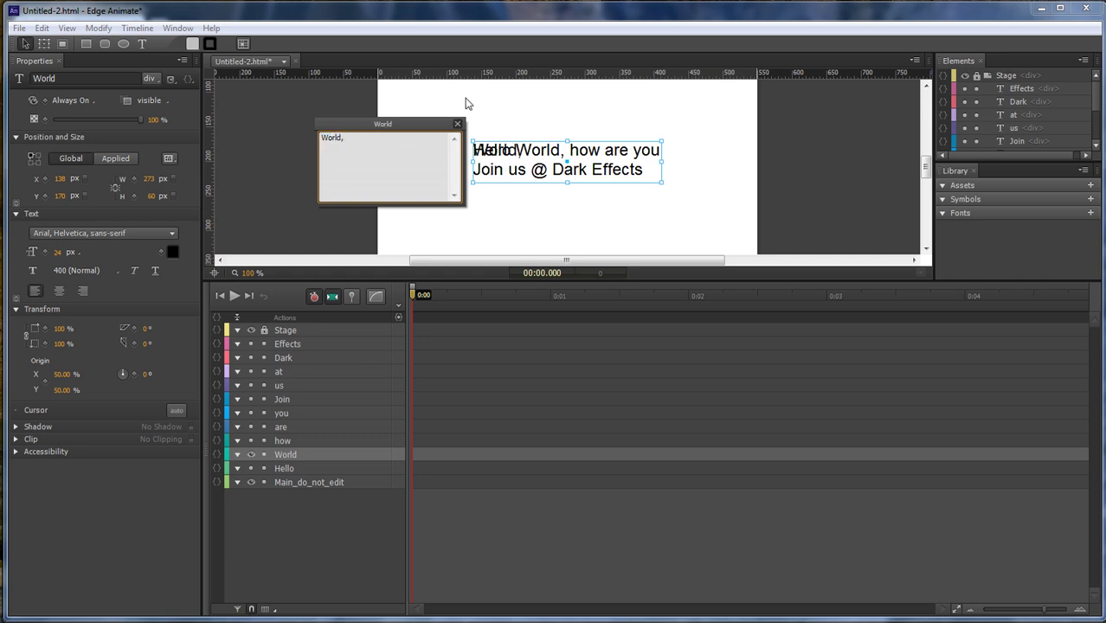
{"action": "left_click", "coordinate": [457, 125]}
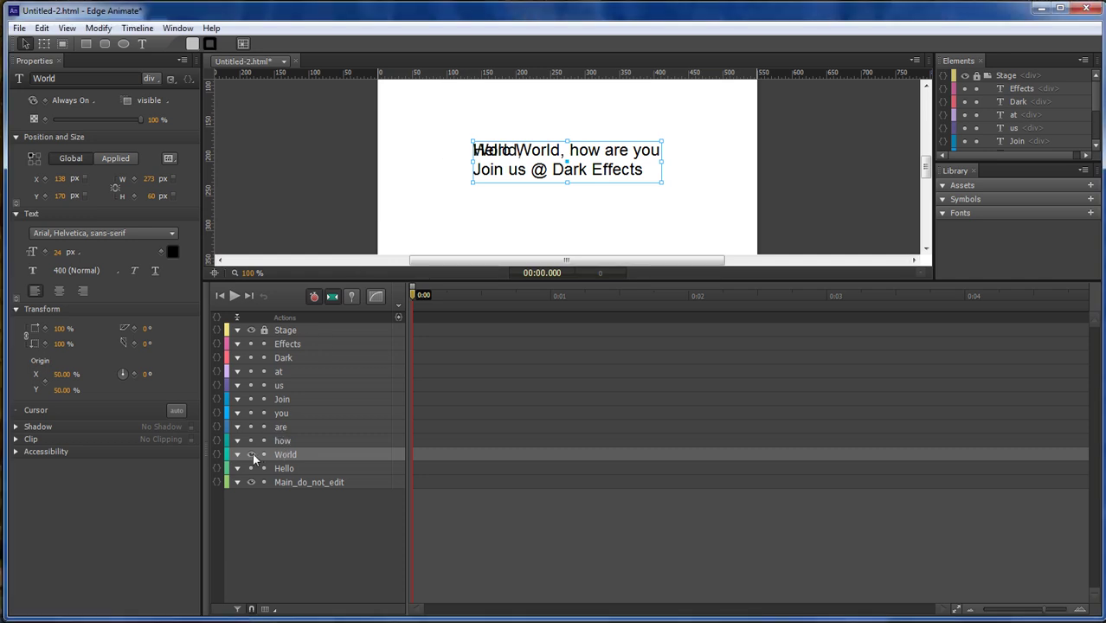
{"action": "right_click", "coordinate": [281, 439]}
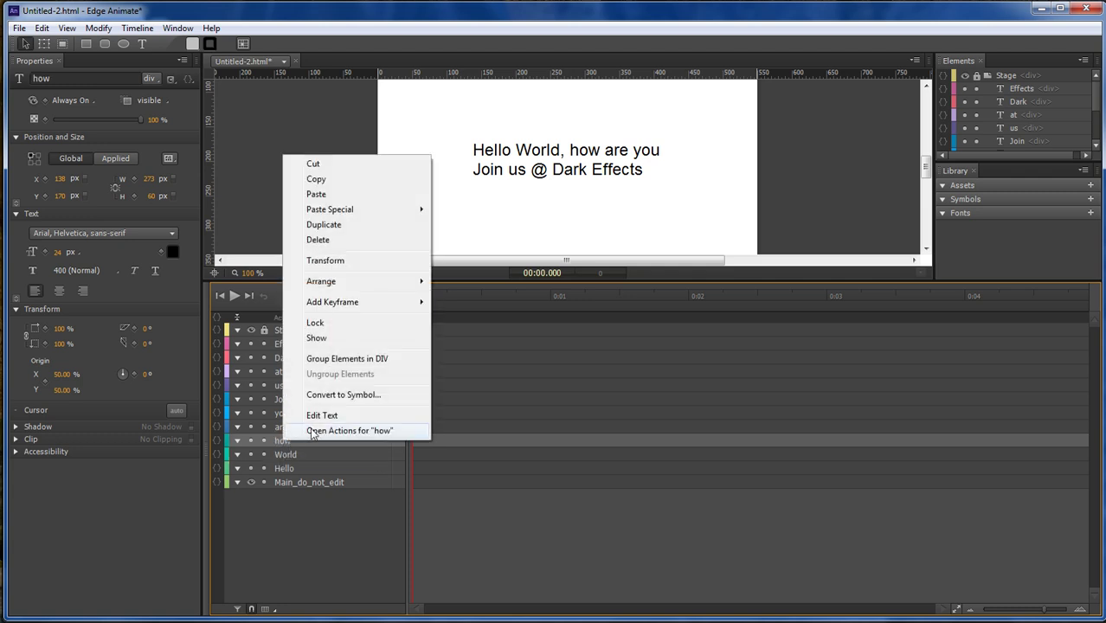
{"action": "left_click", "coordinate": [320, 416]}
{"action": "type", "text": "how"}
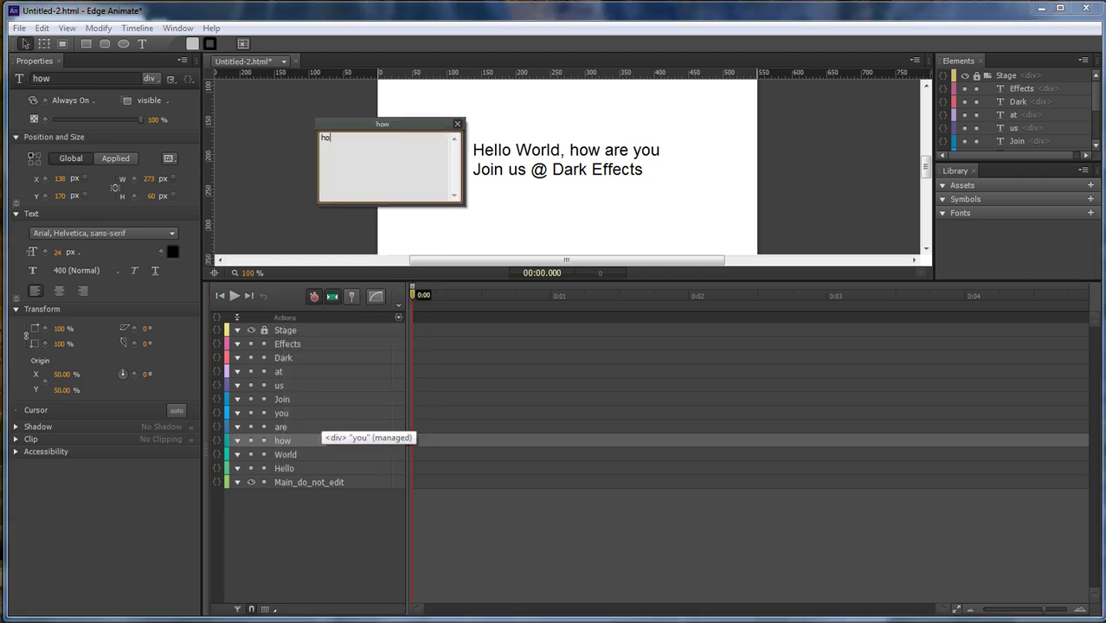
{"action": "left_click", "coordinate": [458, 124]}
Edit the are, you and Join elements so each holds only its own word.
{"action": "left_click", "coordinate": [277, 424]}
{"action": "right_click", "coordinate": [277, 424]}
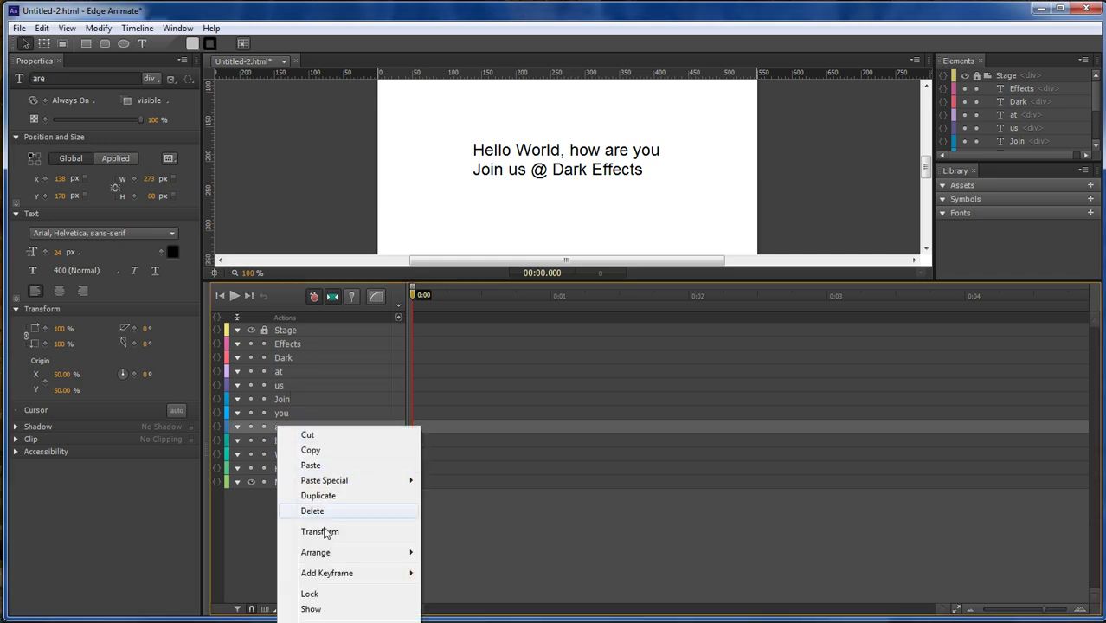
{"action": "left_click", "coordinate": [320, 621]}
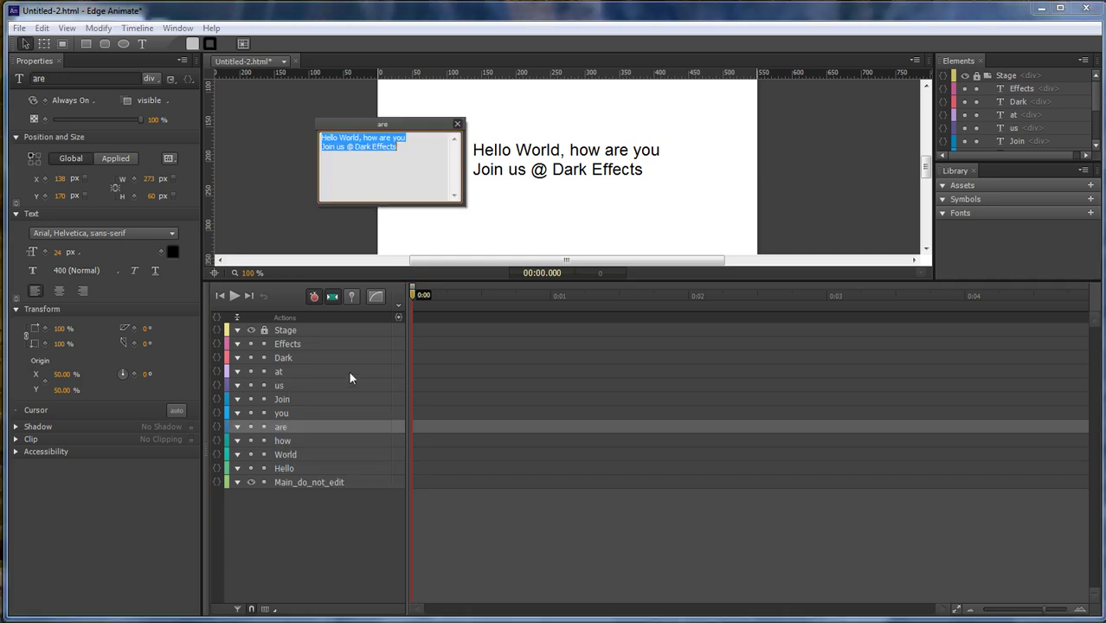
{"action": "type", "text": "are"}
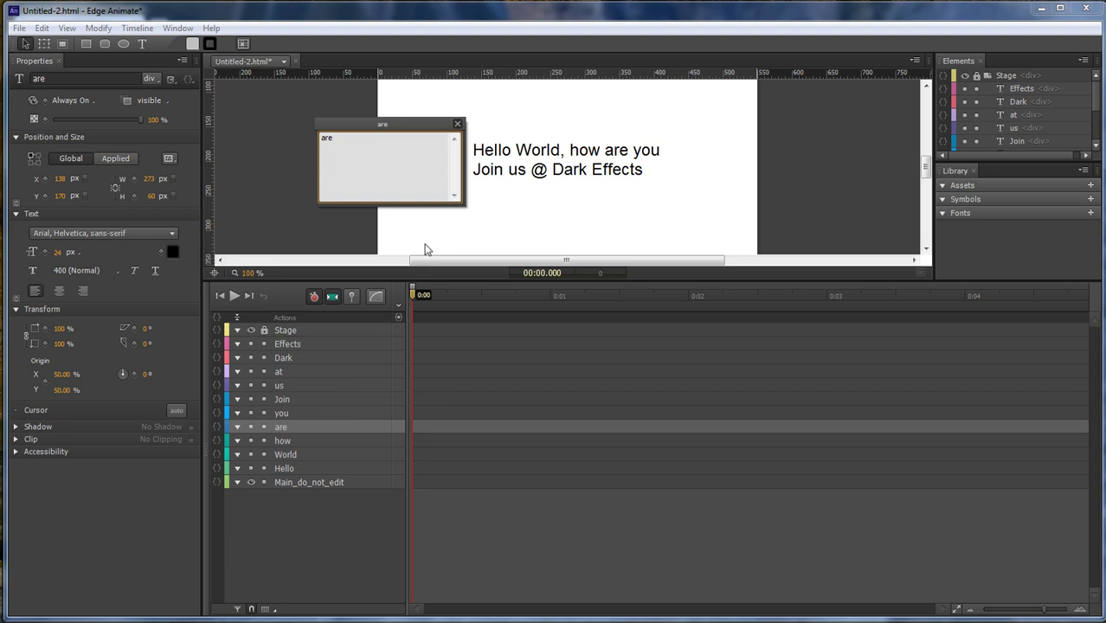
{"action": "left_click", "coordinate": [457, 121]}
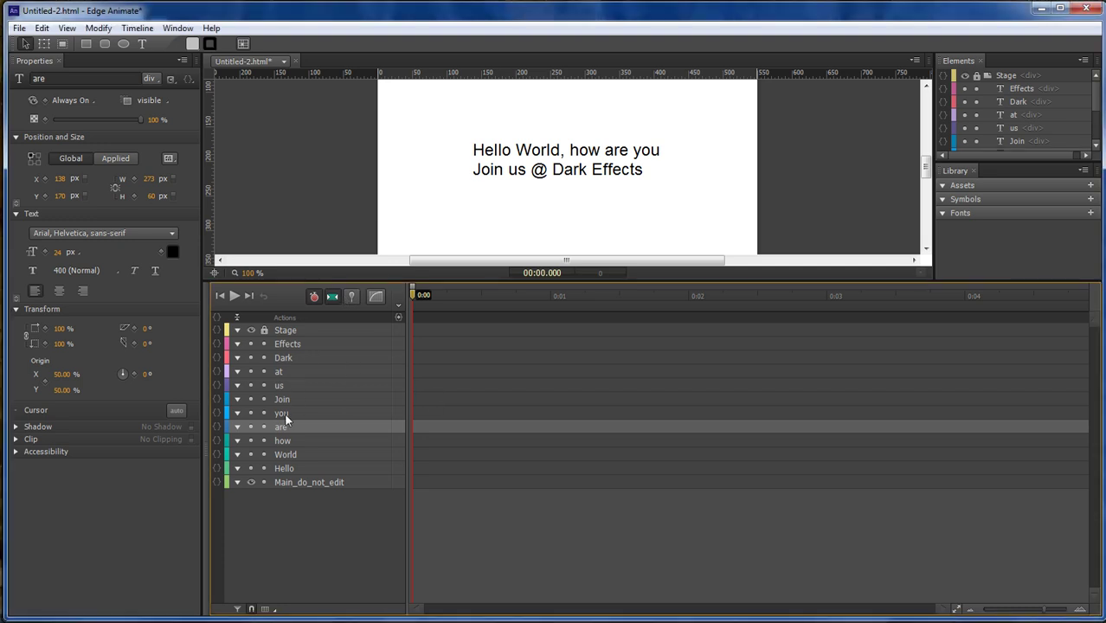
{"action": "right_click", "coordinate": [283, 413]}
{"action": "left_click", "coordinate": [321, 622]}
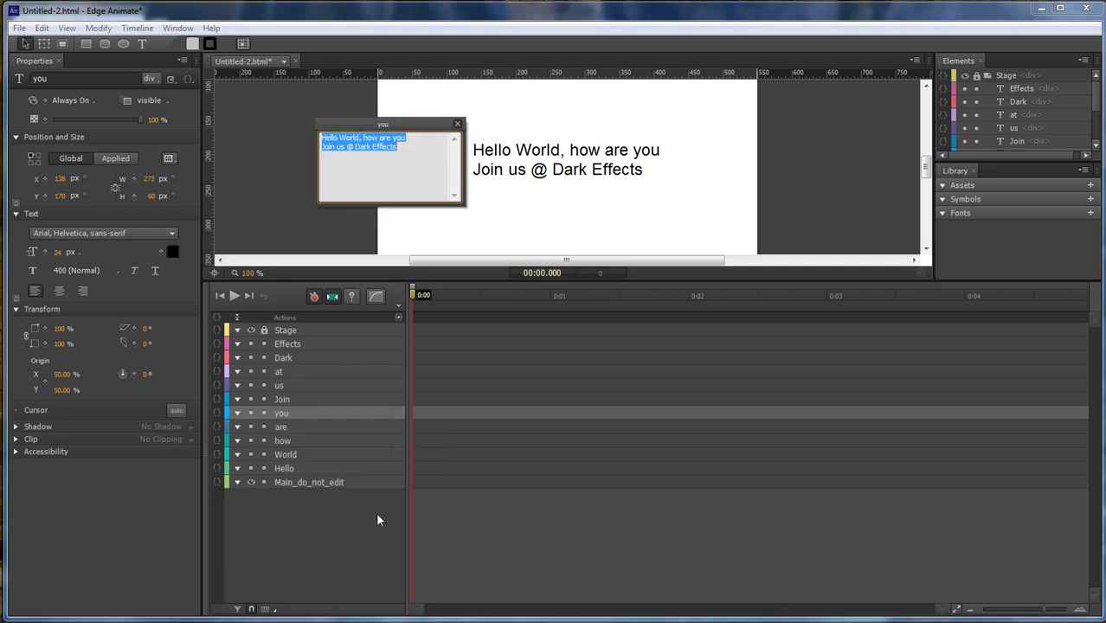
{"action": "type", "text": "you"}
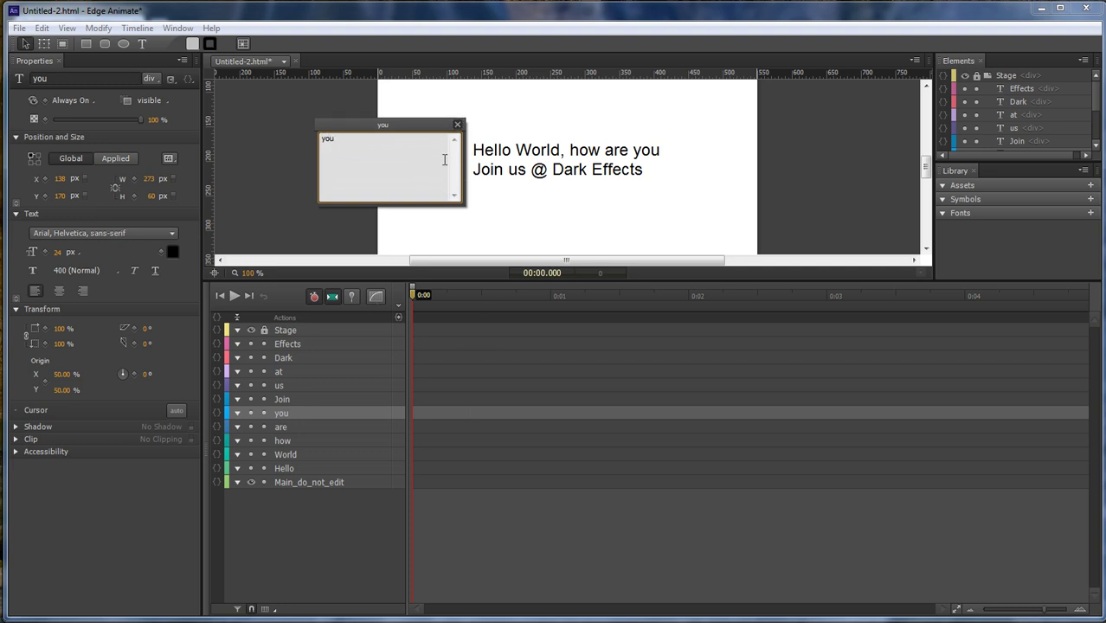
{"action": "left_click", "coordinate": [457, 124]}
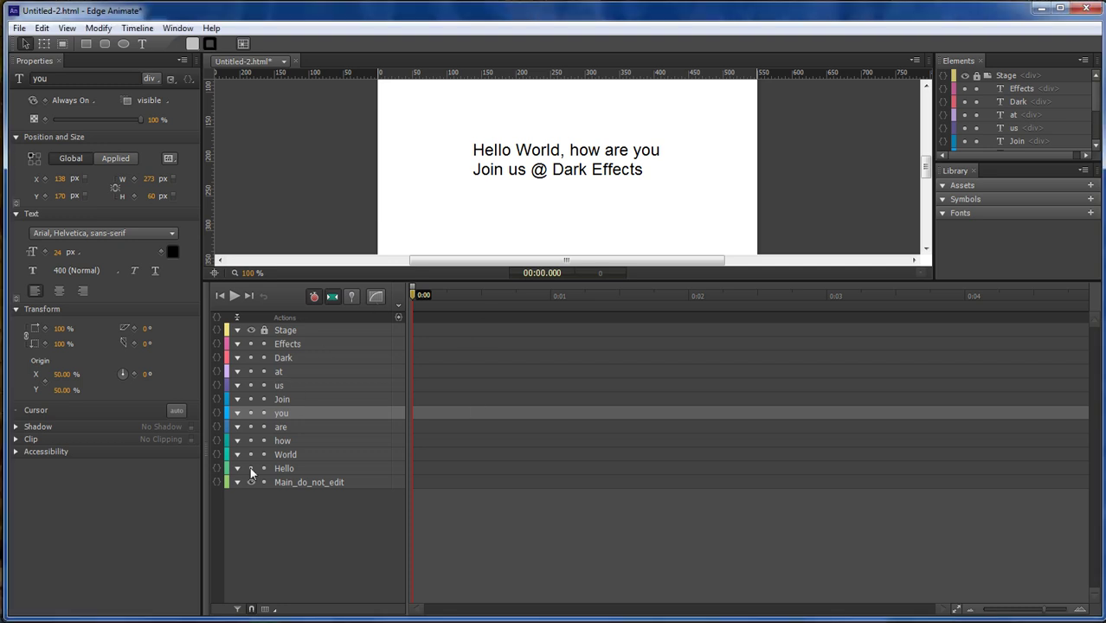
{"action": "left_click", "coordinate": [278, 400]}
{"action": "right_click", "coordinate": [278, 399]}
{"action": "left_click", "coordinate": [304, 610]}
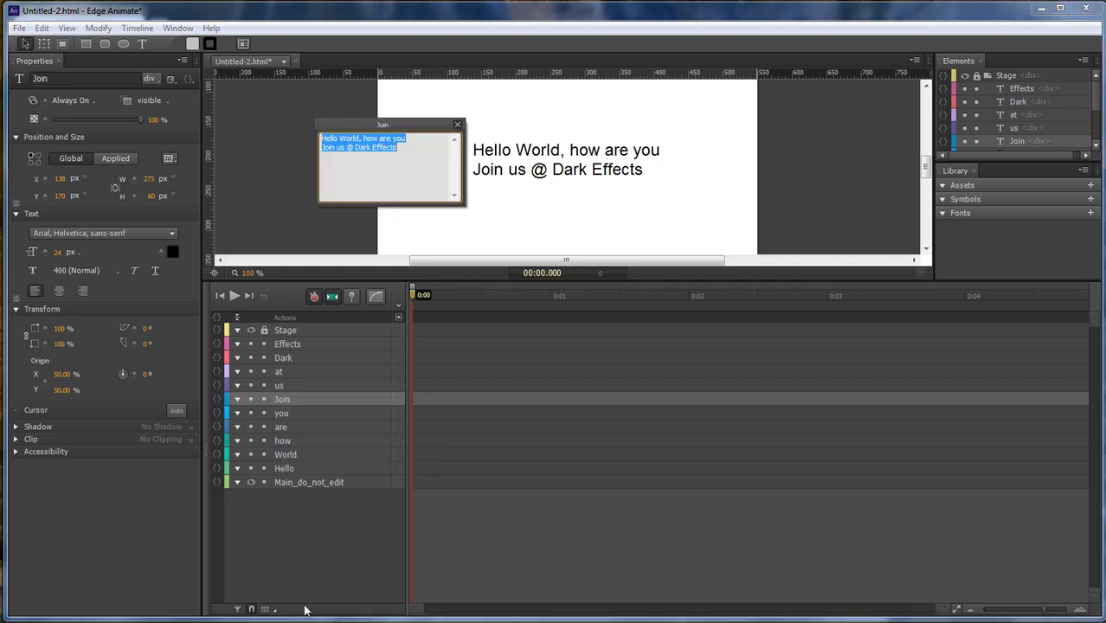
{"action": "type", "text": "Join"}
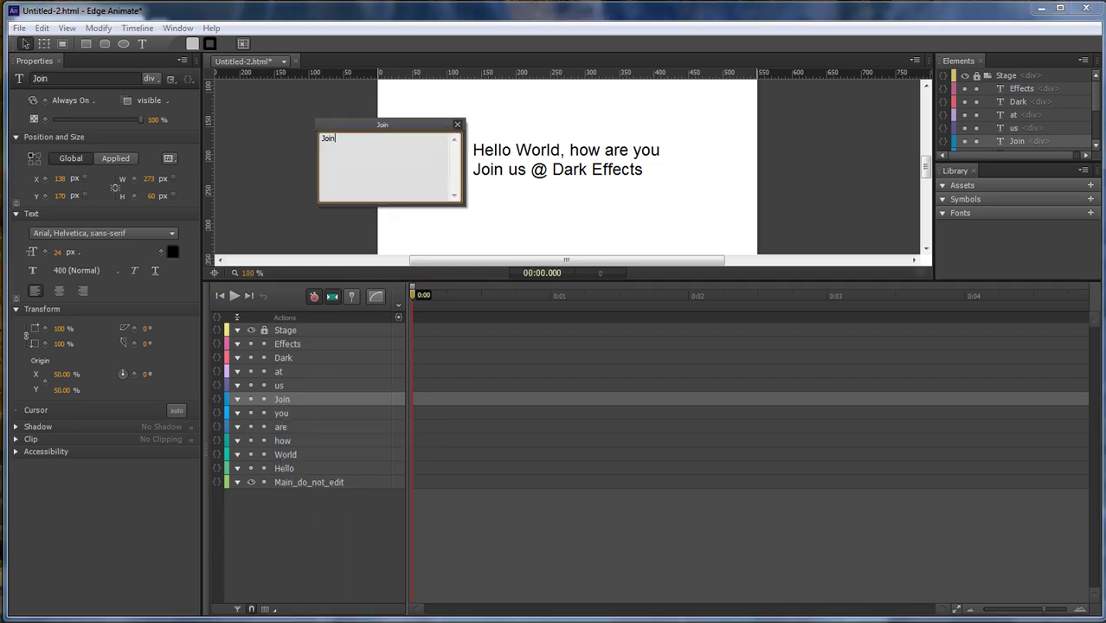
{"action": "left_click", "coordinate": [457, 125]}
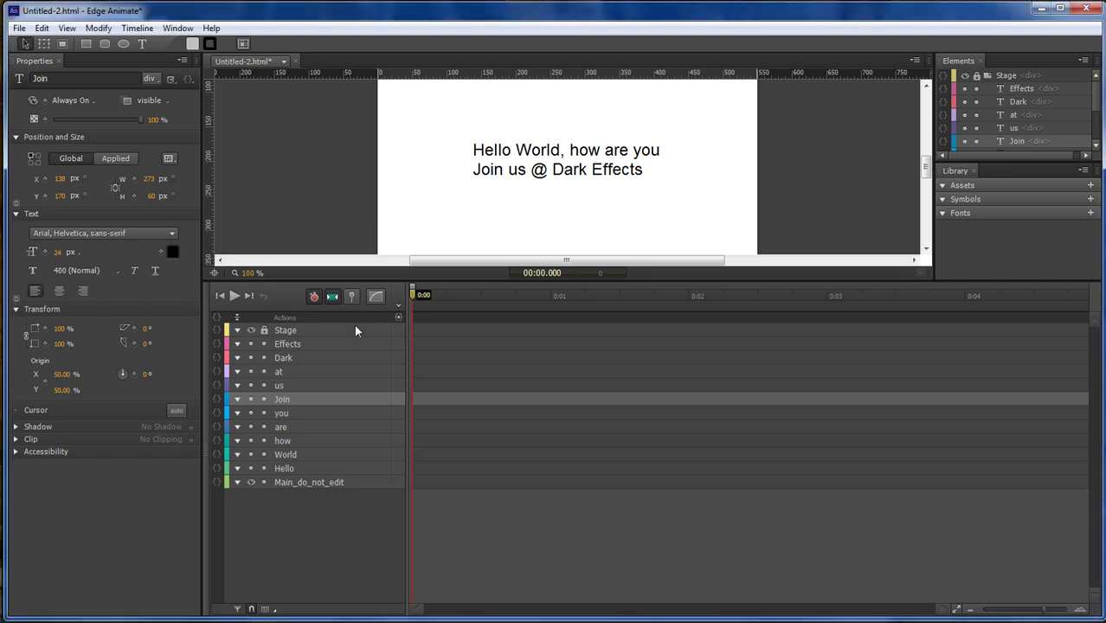
Cut the us and at elements' text down to their own words.
{"action": "left_click", "coordinate": [280, 385]}
{"action": "right_click", "coordinate": [280, 385]}
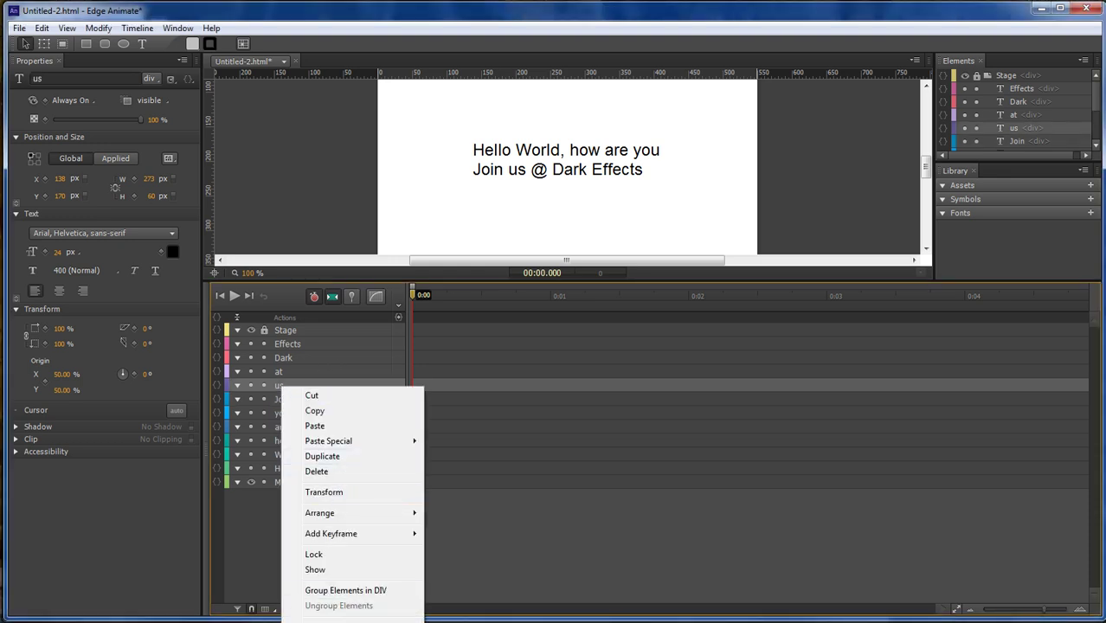
{"action": "left_click", "coordinate": [337, 616]}
{"action": "type", "text": "us"}
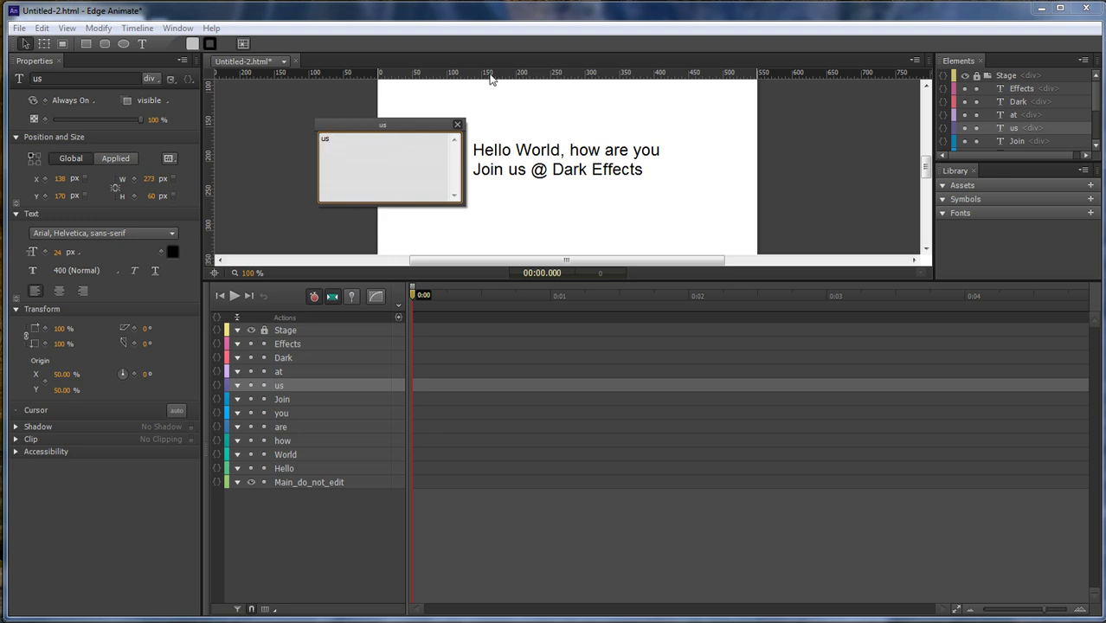
{"action": "left_click", "coordinate": [458, 126]}
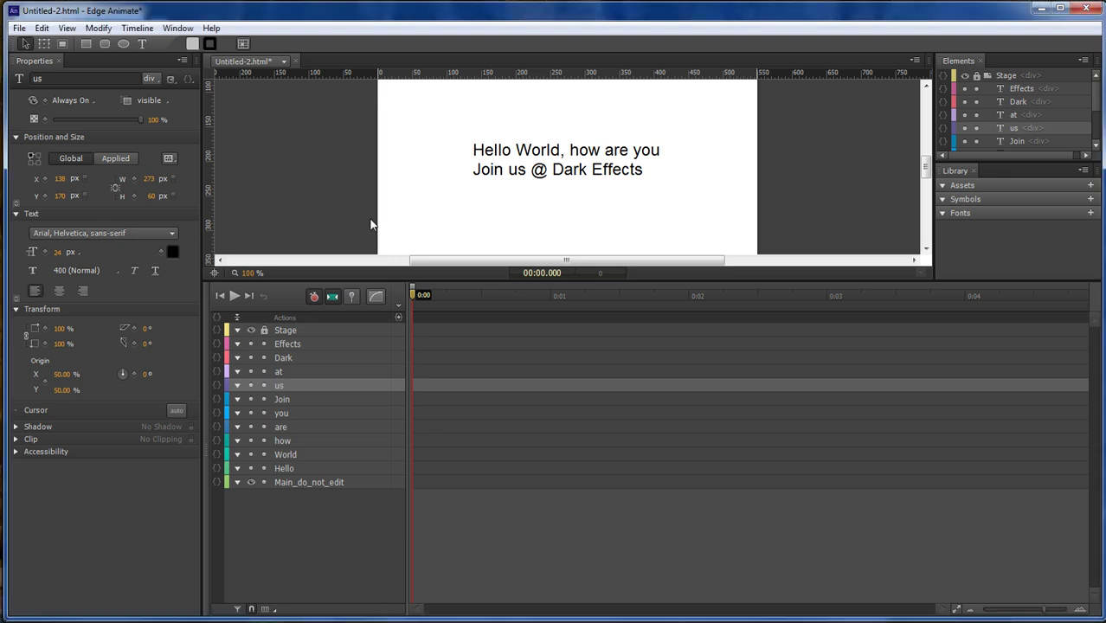
{"action": "right_click", "coordinate": [283, 370]}
{"action": "key", "text": "Return"}
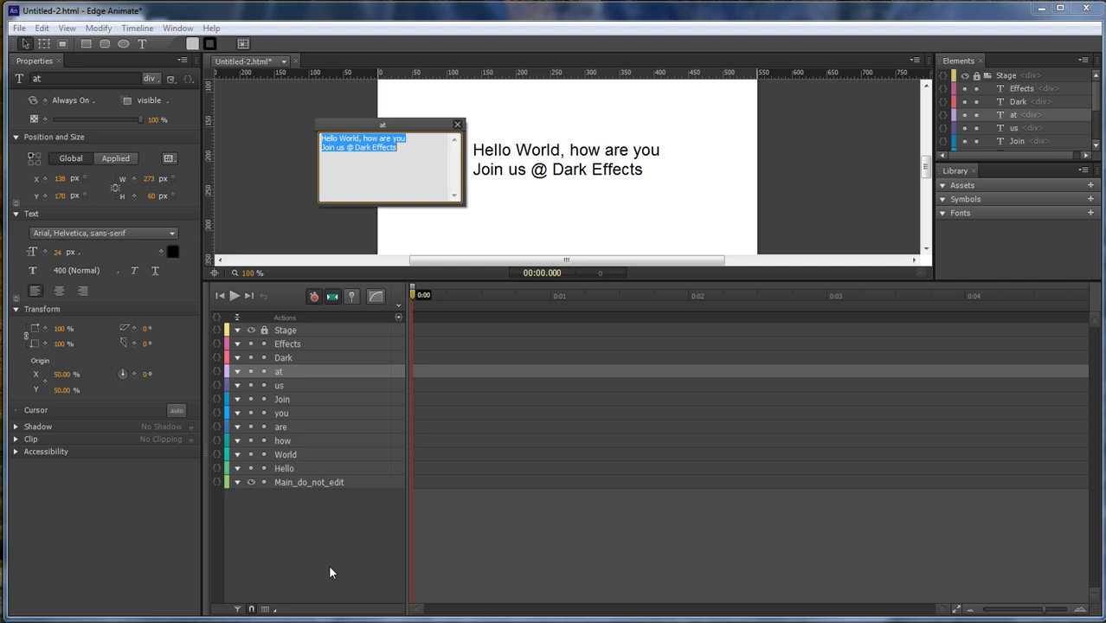
{"action": "type", "text": "at"}
{"action": "left_click_drag", "start_coordinate": [446, 134], "coordinate": [294, 136]}
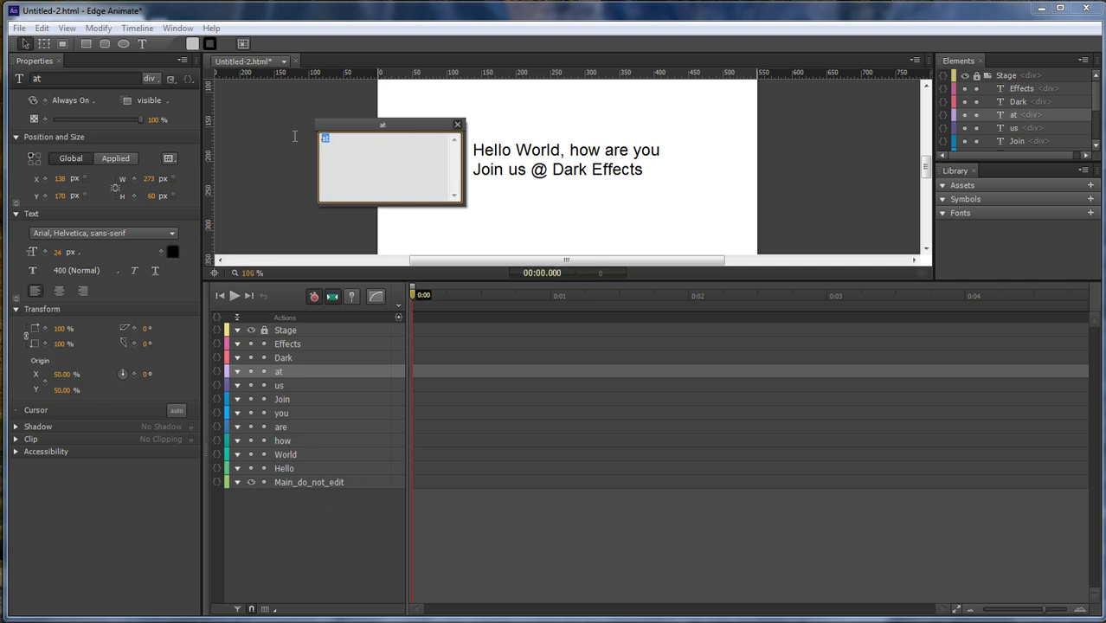
{"action": "left_click", "coordinate": [457, 124]}
Set the Dark and Effects elements' text to 'Dark' and 'Effects'.
{"action": "right_click", "coordinate": [280, 357]}
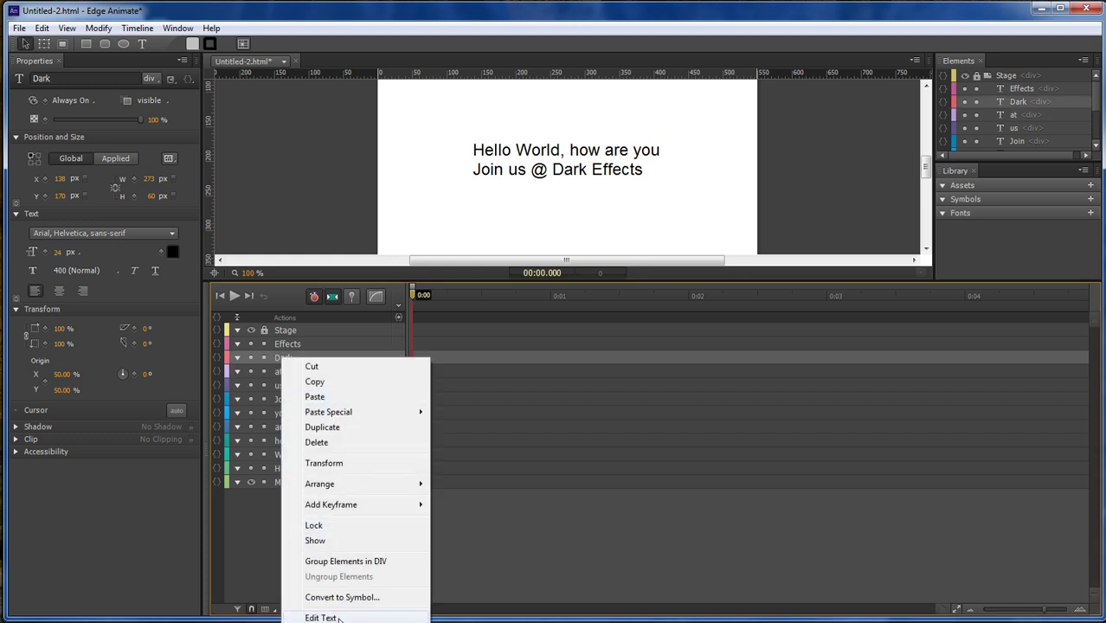
{"action": "left_click", "coordinate": [342, 617]}
{"action": "type", "text": "Dark"}
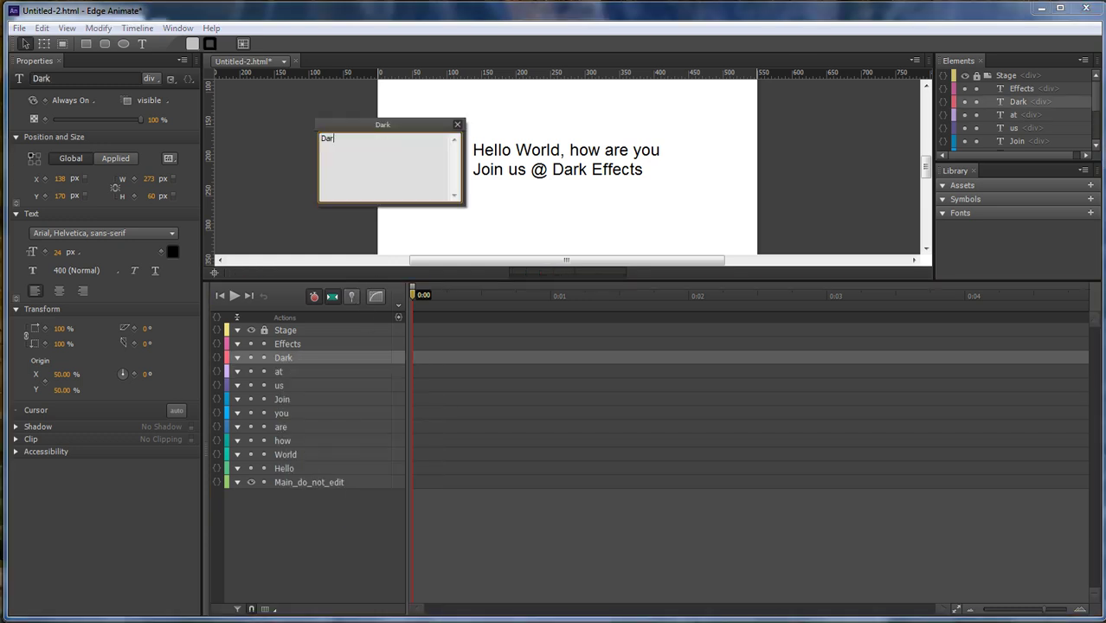
{"action": "left_click", "coordinate": [457, 123]}
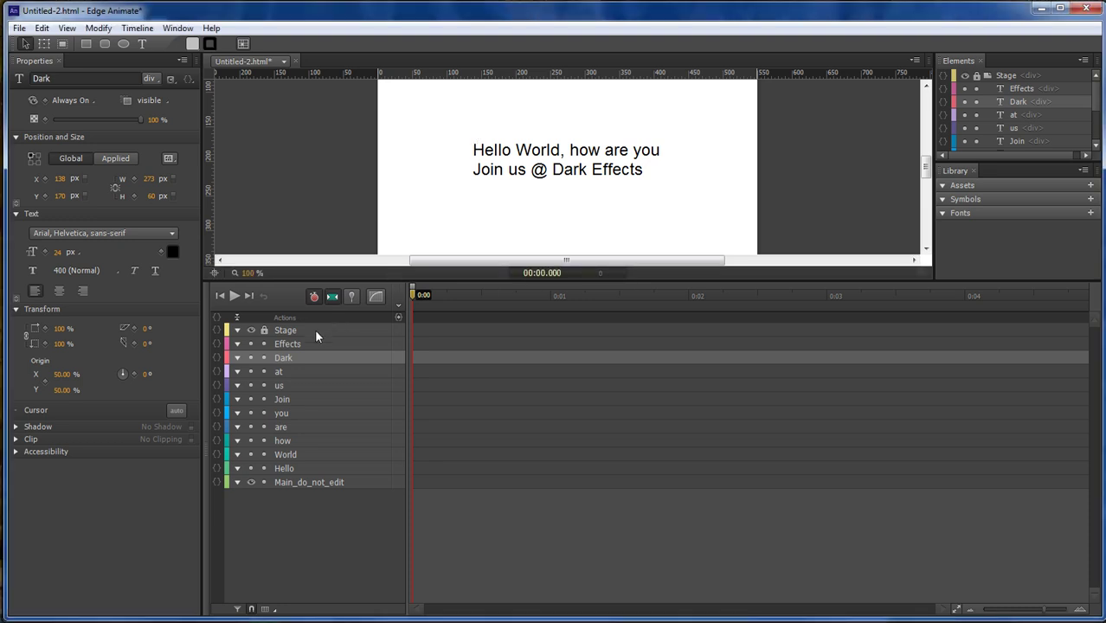
{"action": "left_click", "coordinate": [287, 344]}
{"action": "right_click", "coordinate": [288, 345]}
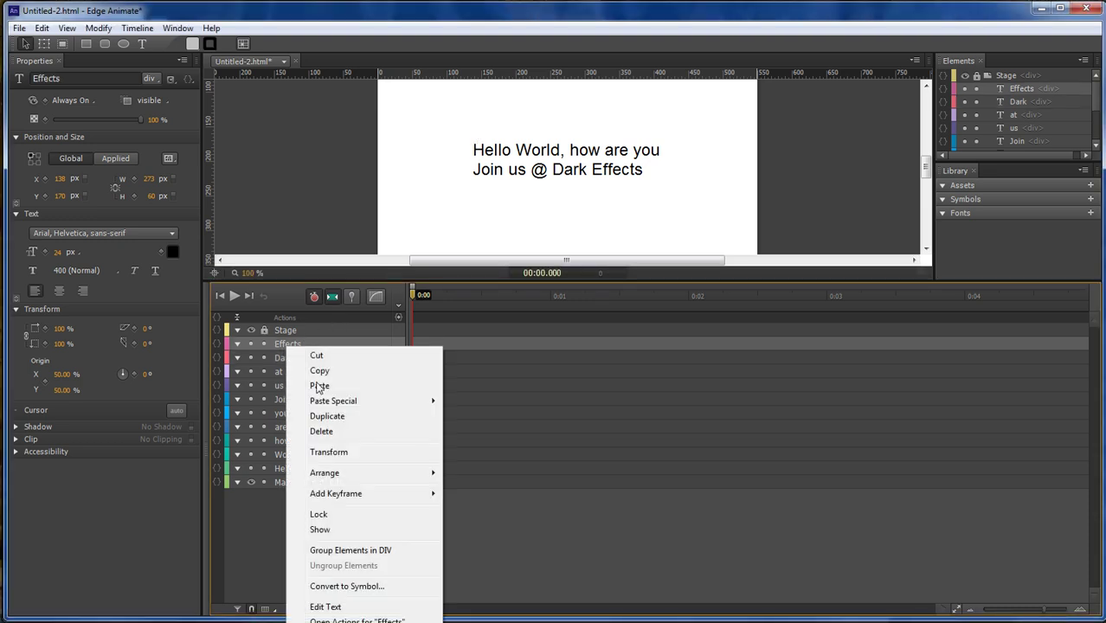
{"action": "left_click", "coordinate": [334, 608]}
{"action": "type", "text": "Effects"}
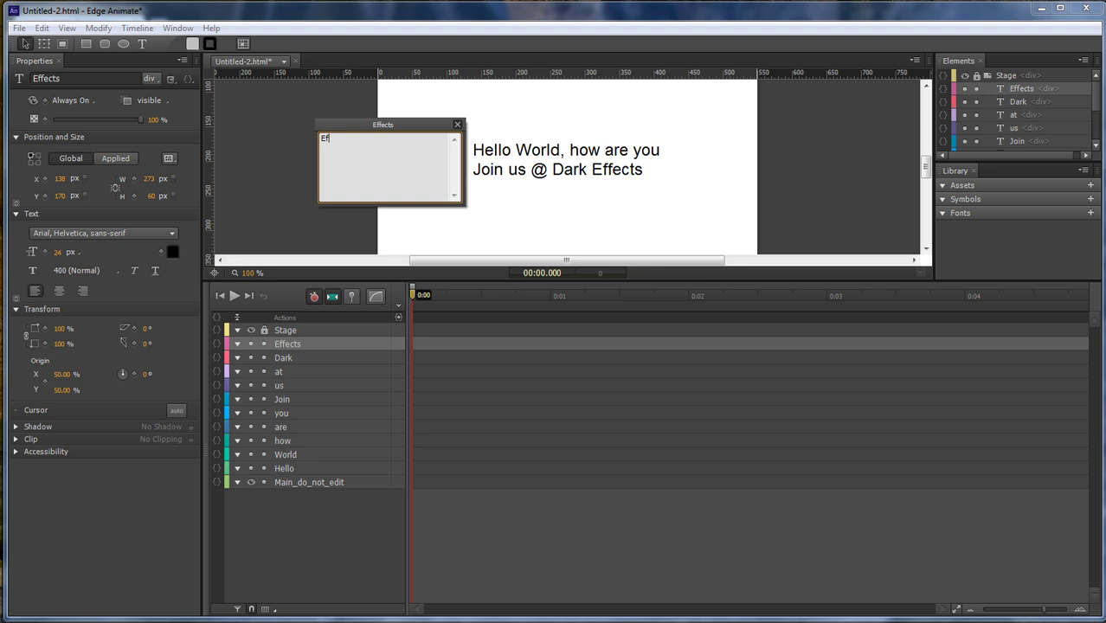
{"action": "left_click", "coordinate": [457, 124]}
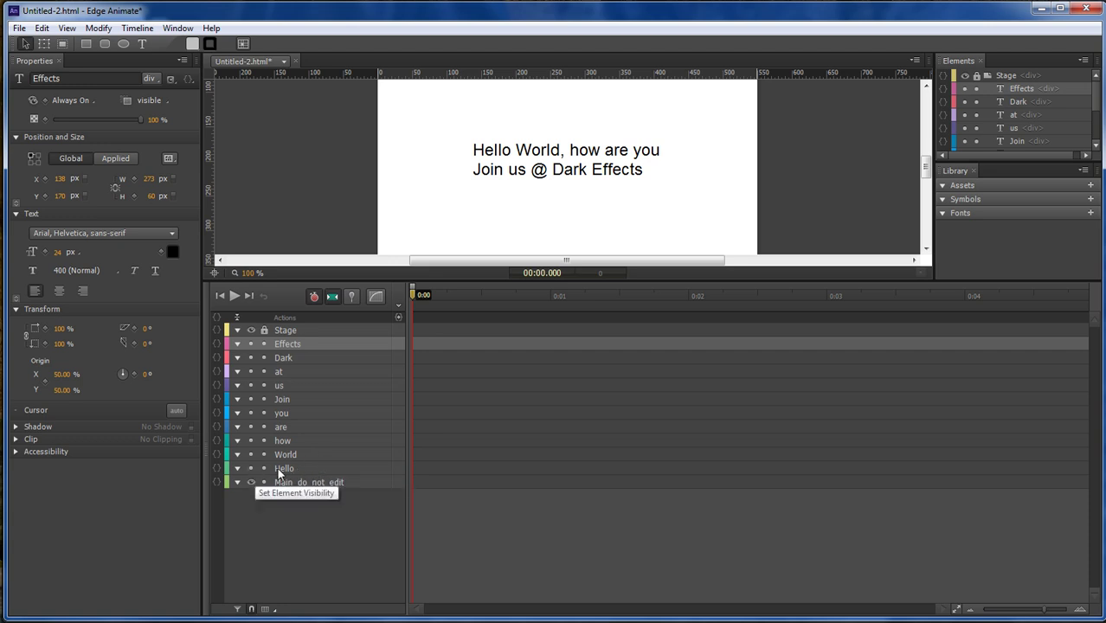
Show the Hello element and nudge it slightly right with the arrow key.
{"action": "left_click", "coordinate": [252, 468]}
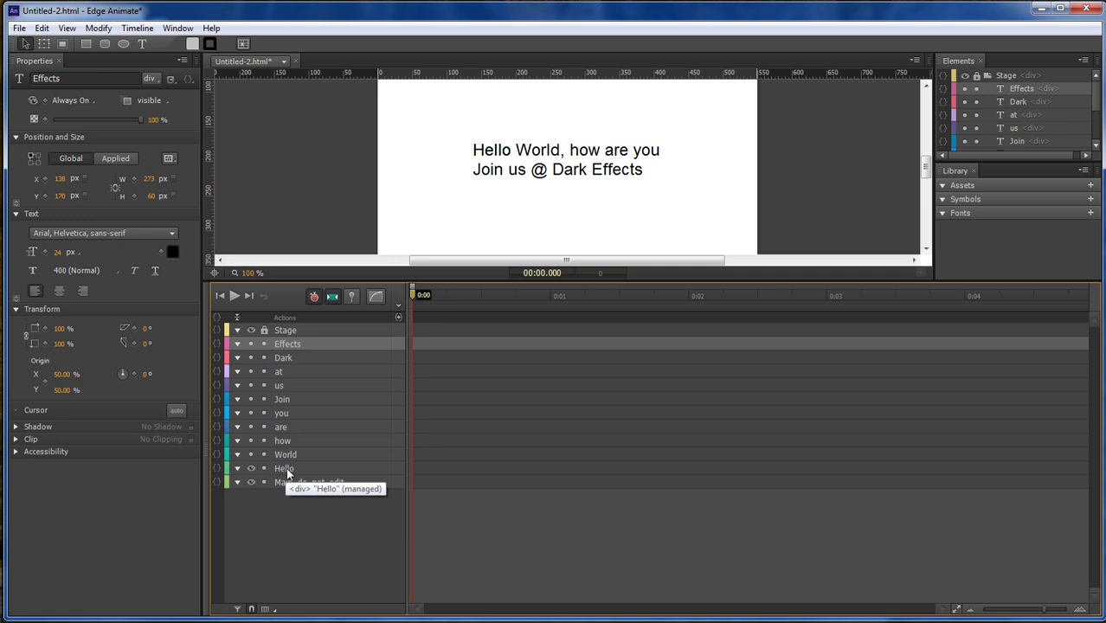
{"action": "left_click", "coordinate": [282, 470]}
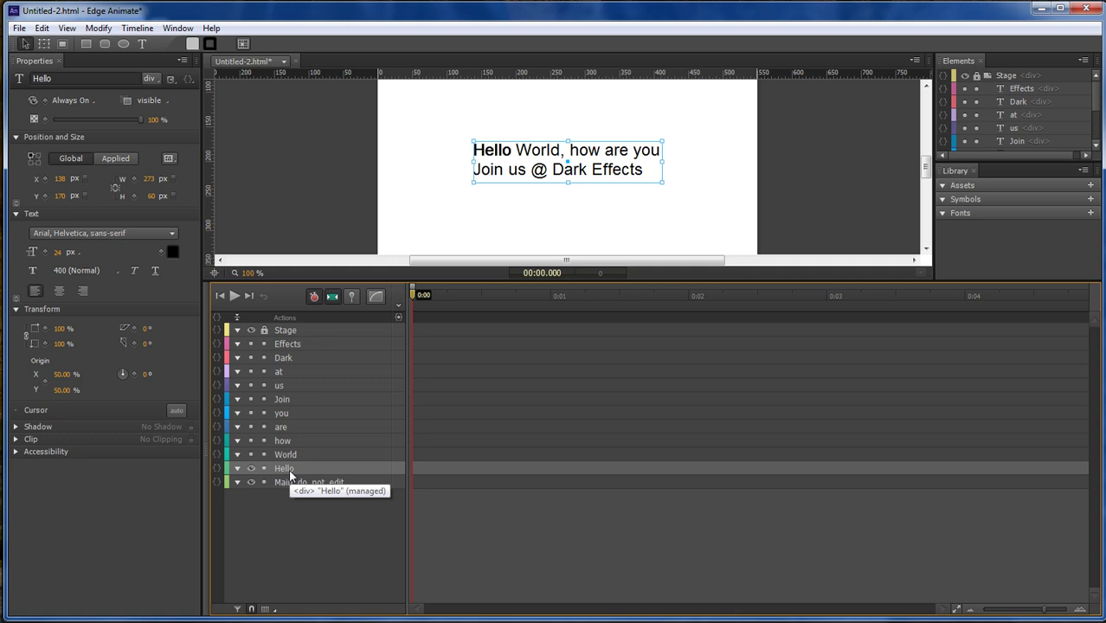
{"action": "key", "text": "Right"}
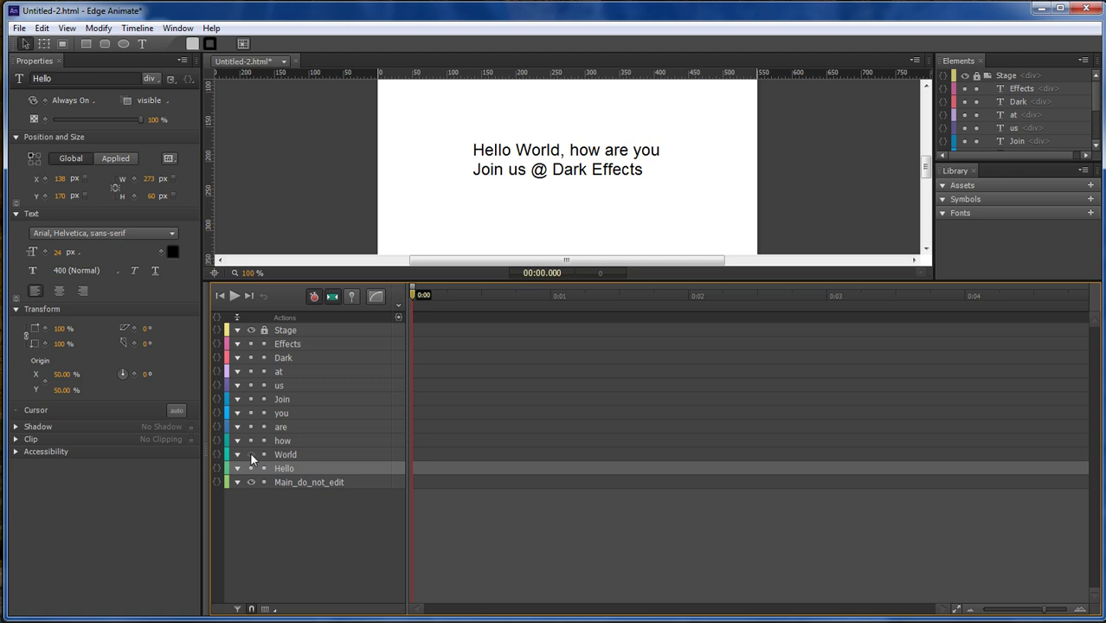
Show World, nudge it right onto its word, and shrink its box to 75×25 px.
{"action": "left_click", "coordinate": [250, 454]}
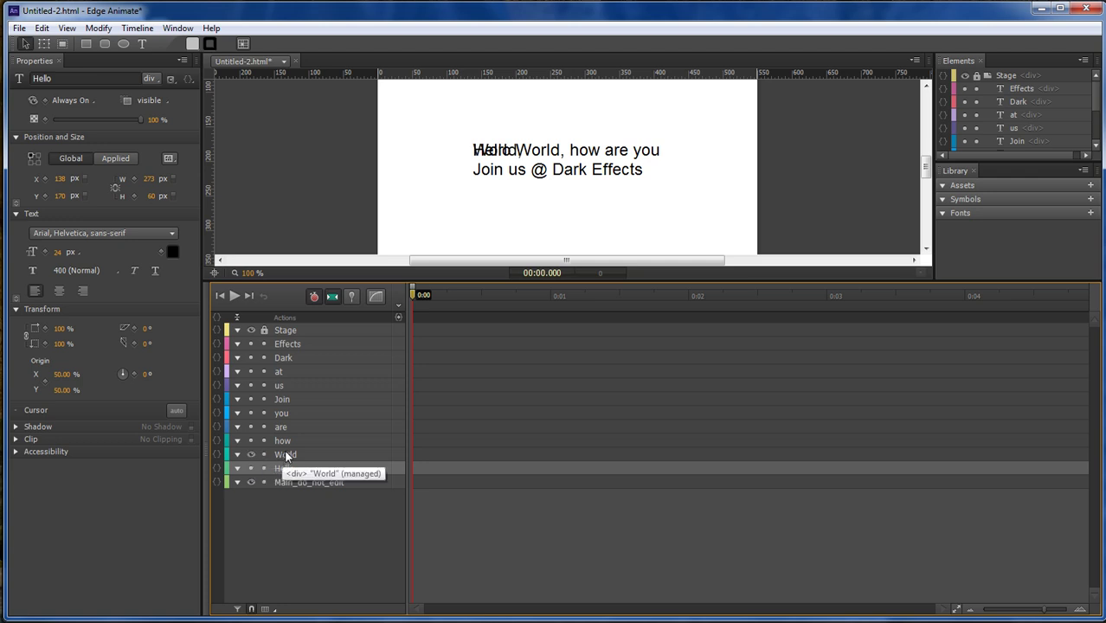
{"action": "left_click", "coordinate": [287, 454]}
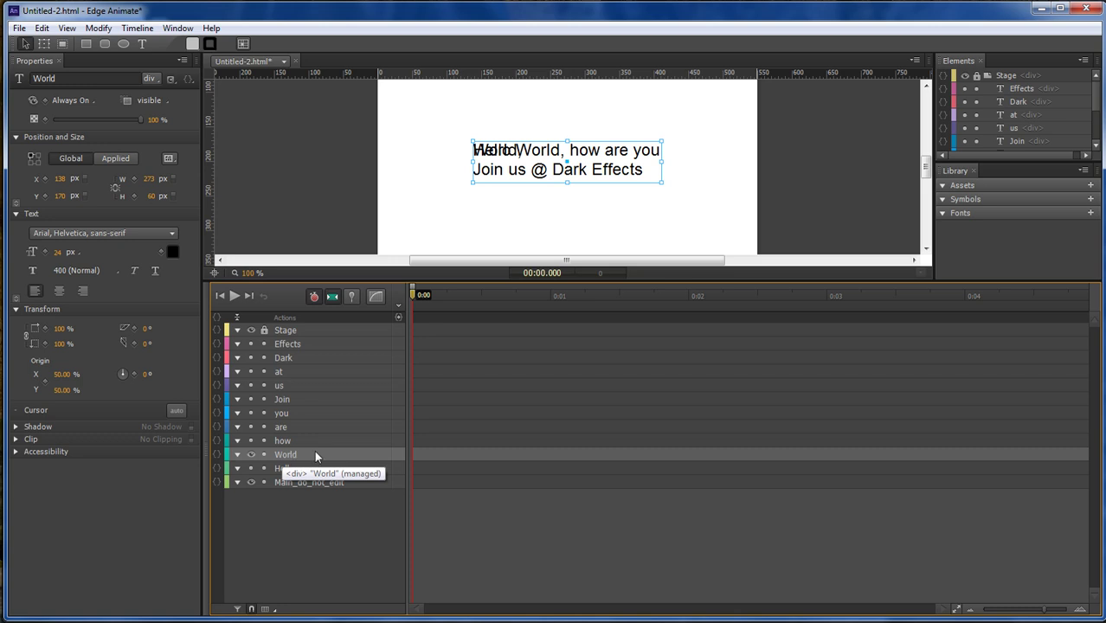
{"action": "key", "text": "Right"}
{"action": "key", "text": "Right"}
{"action": "key", "text": "Right"}
{"action": "key", "text": "Right"}
{"action": "key", "text": "Right"}
{"action": "key", "text": "Right"}
{"action": "key", "text": "Right"}
{"action": "key", "text": "Right"}
{"action": "key", "text": "Right"}
{"action": "key", "text": "Right"}
{"action": "key", "text": "Right"}
{"action": "key", "text": "Right"}
{"action": "key", "text": "Right"}
{"action": "key", "text": "Right"}
{"action": "key", "text": "Right"}
{"action": "key", "text": "Right"}
{"action": "key", "text": "Right"}
{"action": "key", "text": "Right"}
{"action": "key", "text": "Right"}
{"action": "key", "text": "Right"}
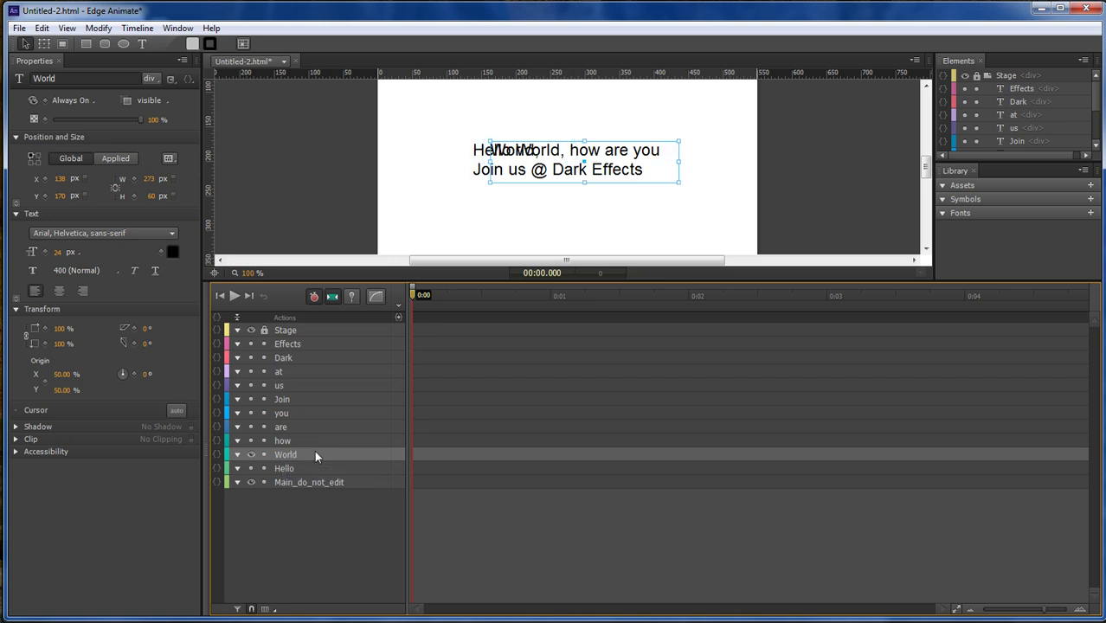
{"action": "key", "text": "Right"}
{"action": "key", "text": "Right"}
{"action": "key", "text": "Right"}
{"action": "key", "text": "Right"}
{"action": "key", "text": "Right"}
{"action": "key", "text": "Right"}
{"action": "key", "text": "Right"}
{"action": "key", "text": "Right"}
{"action": "key", "text": "Right"}
{"action": "key", "text": "Right"}
{"action": "key", "text": "Right"}
{"action": "key", "text": "Right"}
{"action": "key", "text": "Right"}
{"action": "key", "text": "Right"}
{"action": "key", "text": "Right"}
{"action": "key", "text": "Right"}
{"action": "key", "text": "Right"}
{"action": "key", "text": "Right"}
{"action": "key", "text": "Right"}
{"action": "key", "text": "Right"}
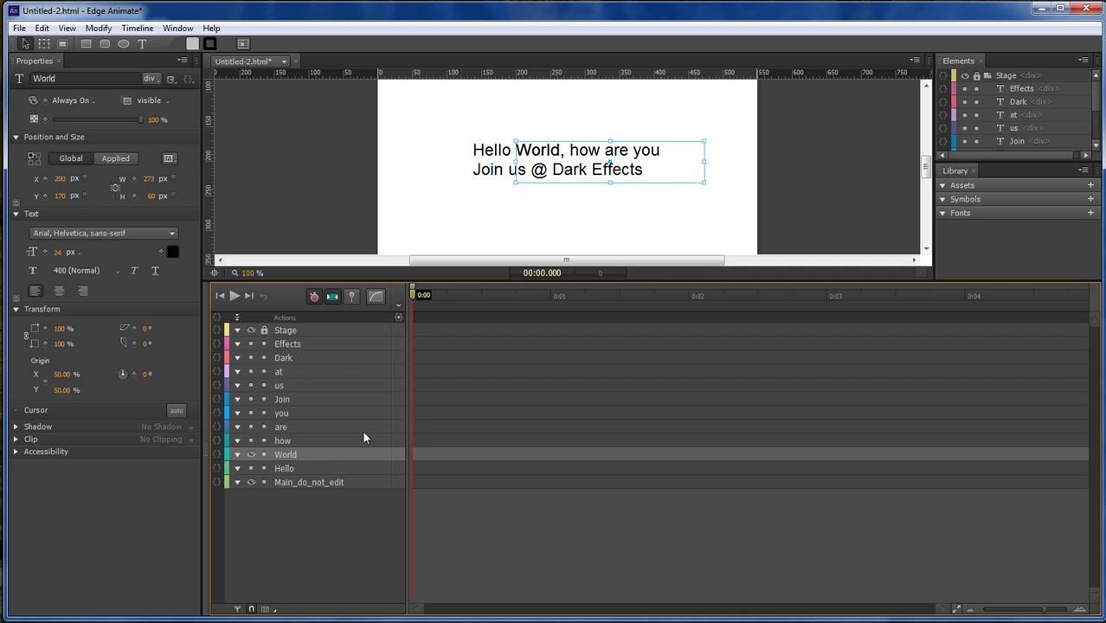
{"action": "left_click_drag", "start_coordinate": [703, 180], "coordinate": [566, 158]}
Show the Hello element and trim its box to 62×25 px.
{"action": "left_click", "coordinate": [504, 147]}
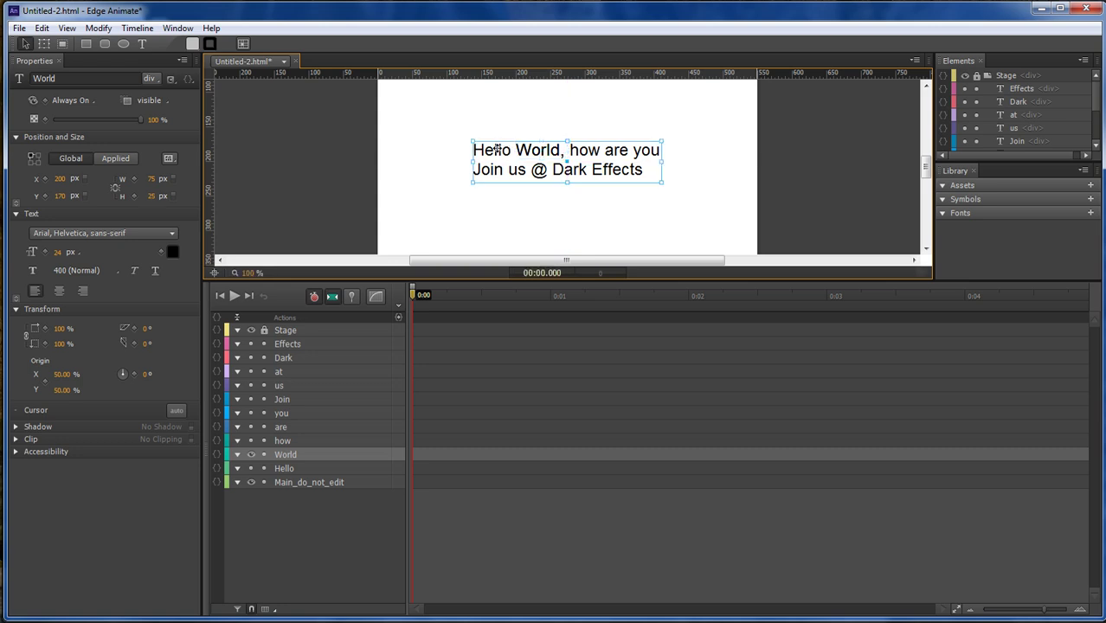
{"action": "key", "text": "Escape"}
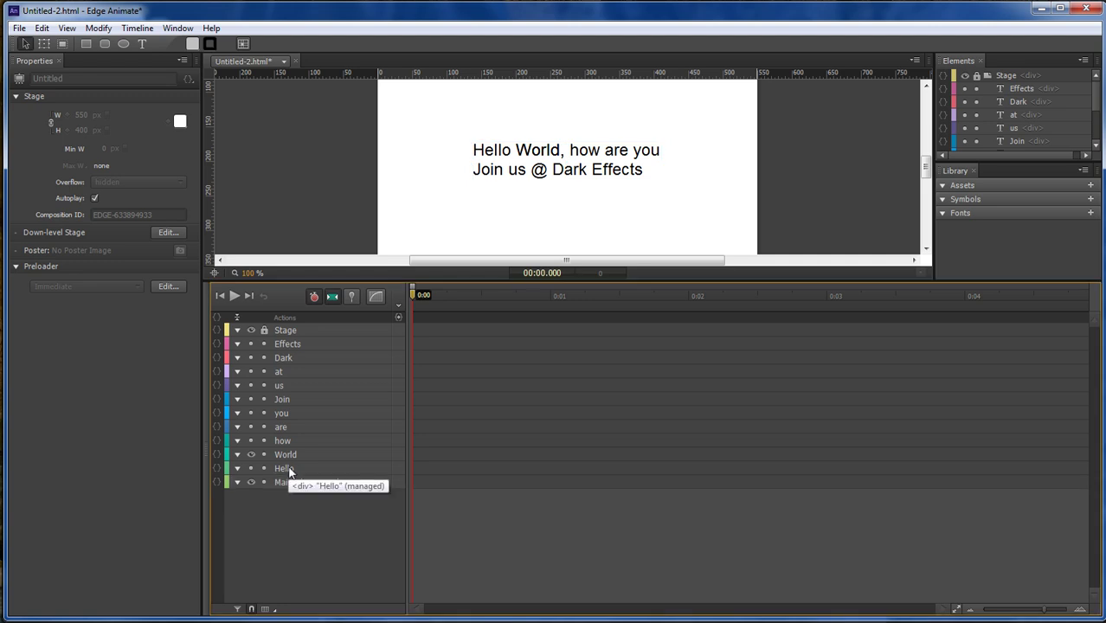
{"action": "left_click", "coordinate": [288, 472]}
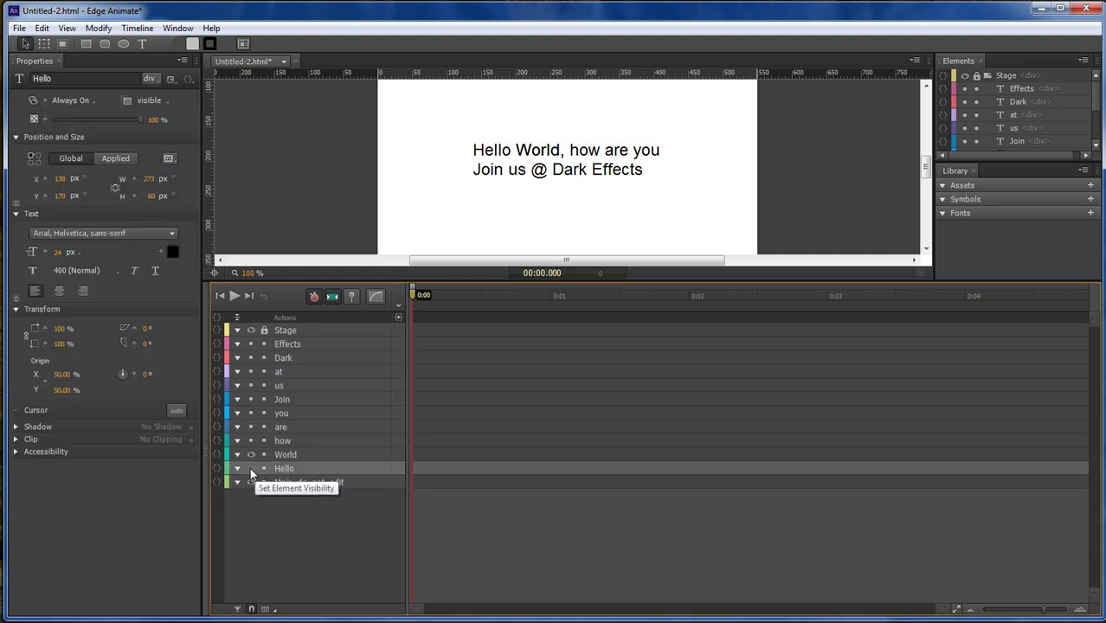
{"action": "left_click", "coordinate": [251, 468]}
{"action": "left_click_drag", "start_coordinate": [662, 184], "coordinate": [517, 156]}
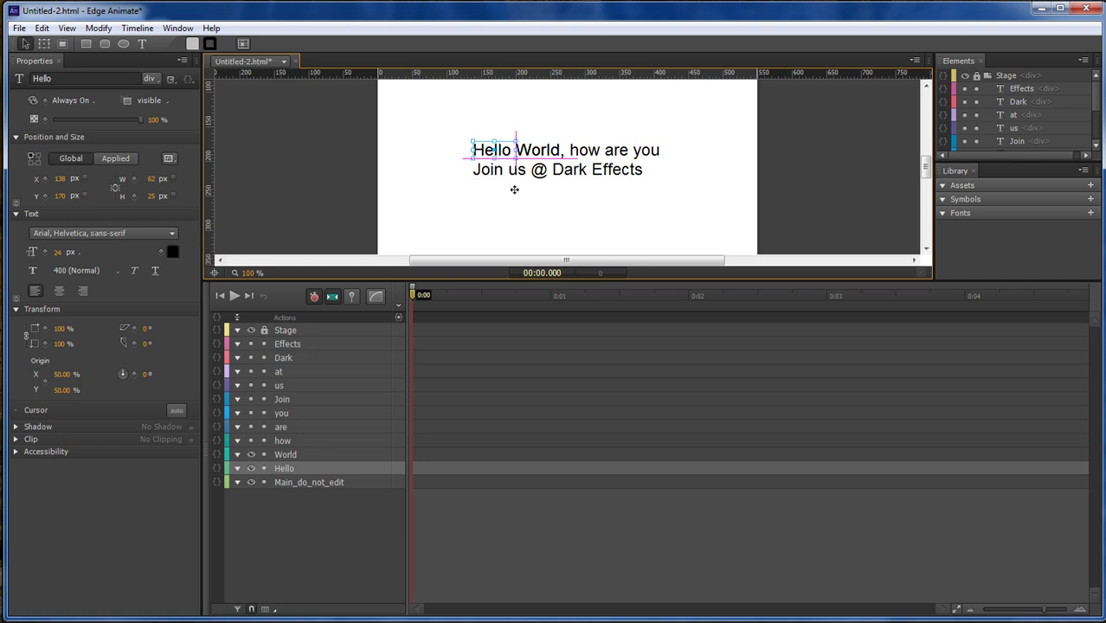
{"action": "left_click", "coordinate": [281, 441]}
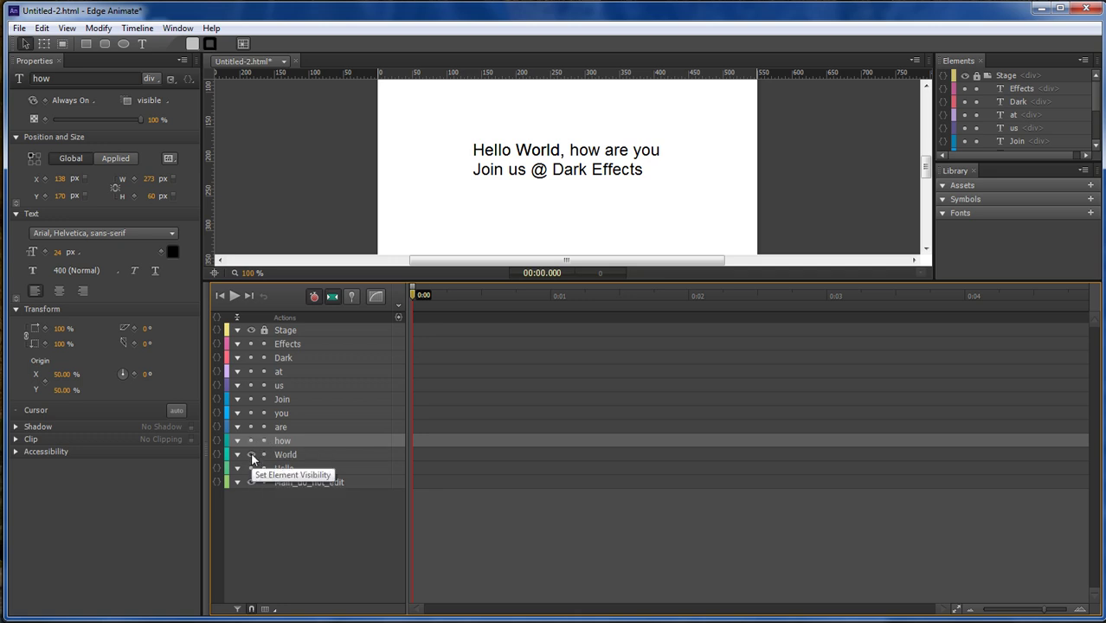
Show the how element, nudge it right, and trim it to 47×25 px at X 278.
{"action": "left_click", "coordinate": [251, 441]}
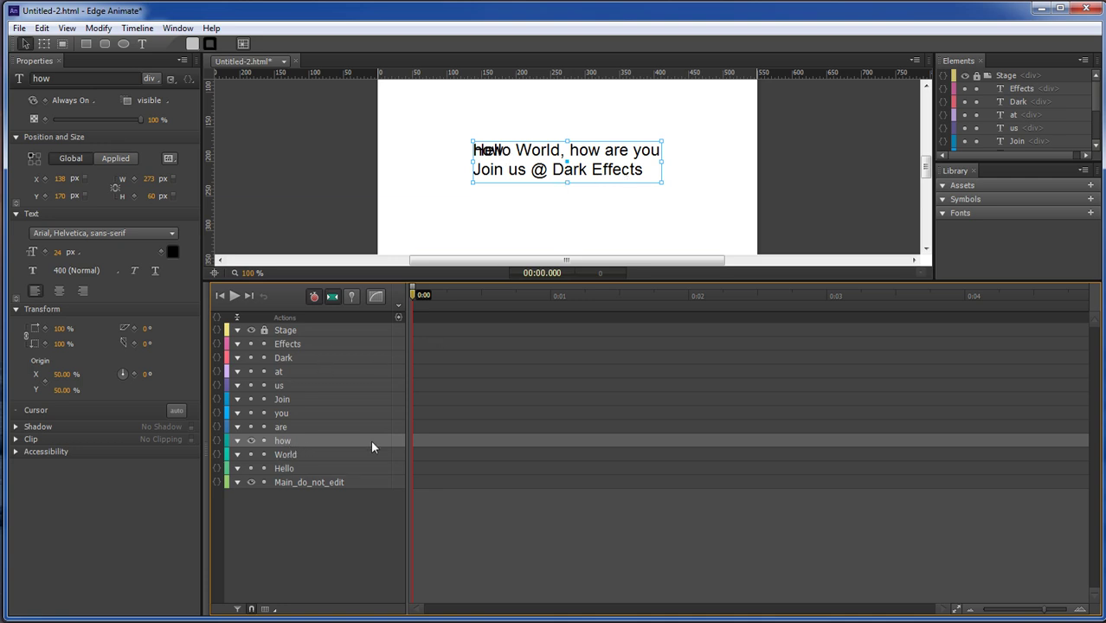
{"action": "key", "text": "Right"}
{"action": "key", "text": "Right"}
{"action": "key", "text": "Right"}
{"action": "key", "text": "Right"}
{"action": "key", "text": "Right"}
{"action": "key", "text": "Right"}
{"action": "key", "text": "Right"}
{"action": "key", "text": "Right"}
{"action": "key", "text": "Right"}
{"action": "key", "text": "Right"}
{"action": "key", "text": "Right"}
{"action": "key", "text": "Right"}
{"action": "key", "text": "Right"}
{"action": "key", "text": "Right"}
{"action": "key", "text": "Right"}
{"action": "key", "text": "Right"}
{"action": "key", "text": "Right"}
{"action": "key", "text": "Right"}
{"action": "key", "text": "Right"}
{"action": "key", "text": "Right"}
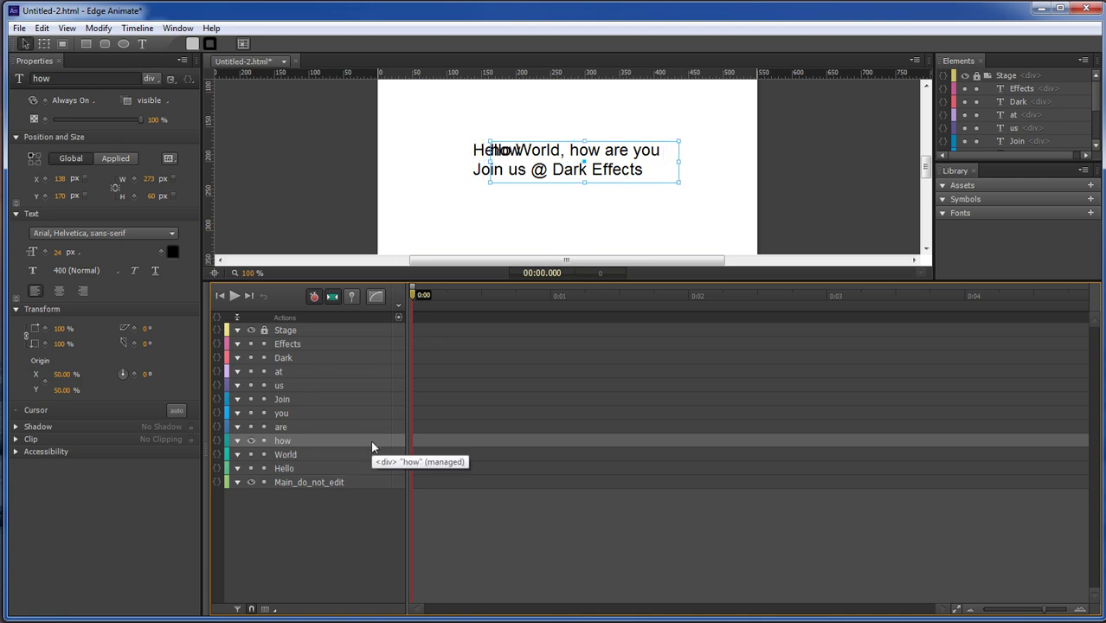
{"action": "key", "text": "Right"}
{"action": "key", "text": "Right"}
{"action": "key", "text": "Right"}
{"action": "key", "text": "Right"}
{"action": "key", "text": "Right"}
{"action": "key", "text": "Right"}
{"action": "key", "text": "Right"}
{"action": "key", "text": "Right"}
{"action": "key", "text": "Right"}
{"action": "key", "text": "Right"}
{"action": "key", "text": "Right"}
{"action": "key", "text": "Right"}
{"action": "key", "text": "Right"}
{"action": "key", "text": "Right"}
{"action": "key", "text": "Right"}
{"action": "key", "text": "Right"}
{"action": "key", "text": "Right"}
{"action": "key", "text": "Right"}
{"action": "key", "text": "Right"}
{"action": "key", "text": "Right"}
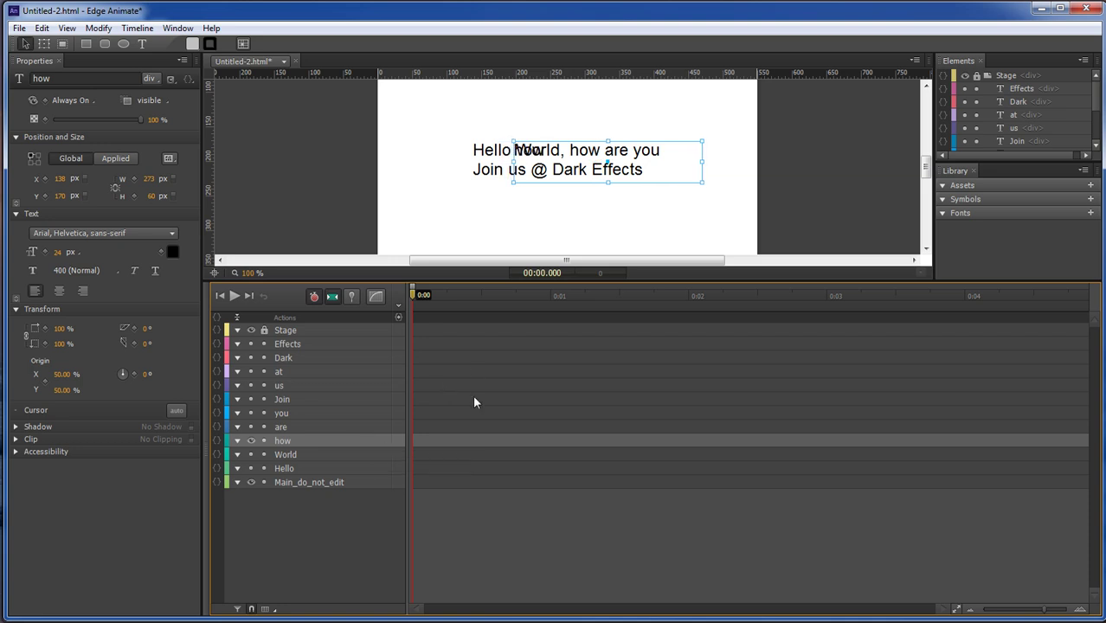
{"action": "left_click_drag", "start_coordinate": [703, 182], "coordinate": [587, 151]}
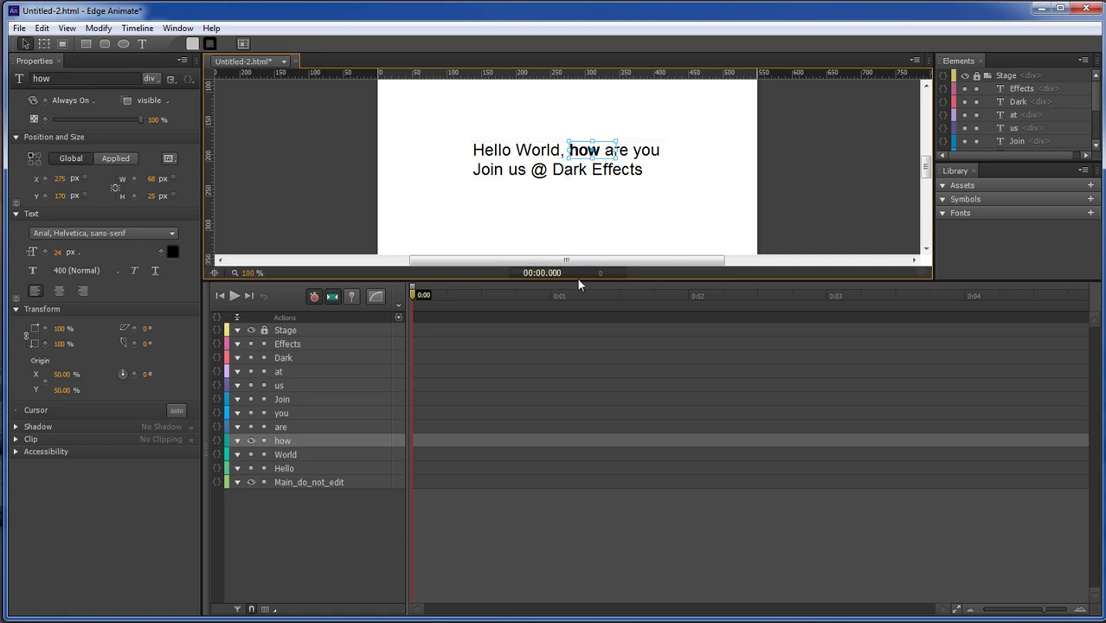
{"action": "key", "text": "Right"}
{"action": "key", "text": "Right"}
{"action": "key", "text": "Right"}
{"action": "left_click_drag", "start_coordinate": [615, 154], "coordinate": [603, 153]}
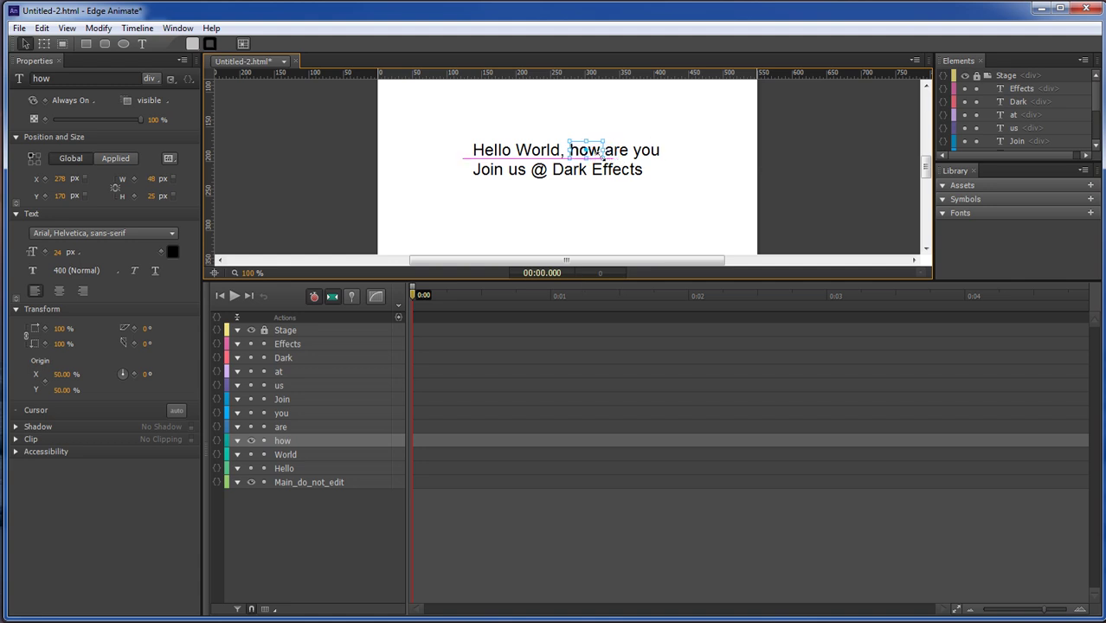
Show the are element, shrink it to its word, and place it between how and you.
{"action": "left_click", "coordinate": [289, 426]}
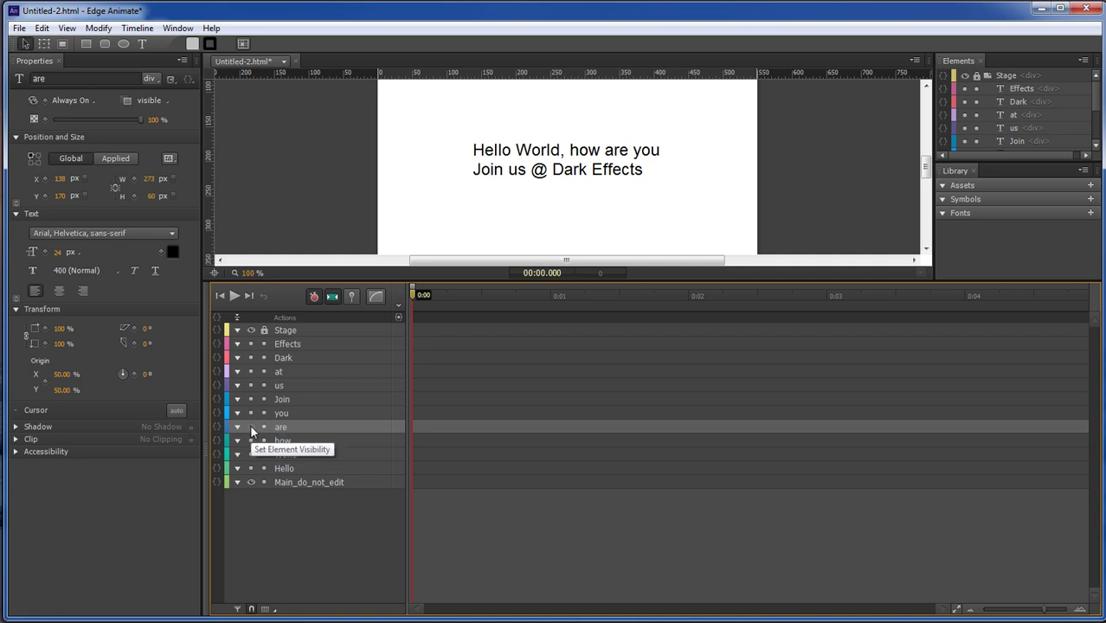
{"action": "left_click", "coordinate": [251, 428]}
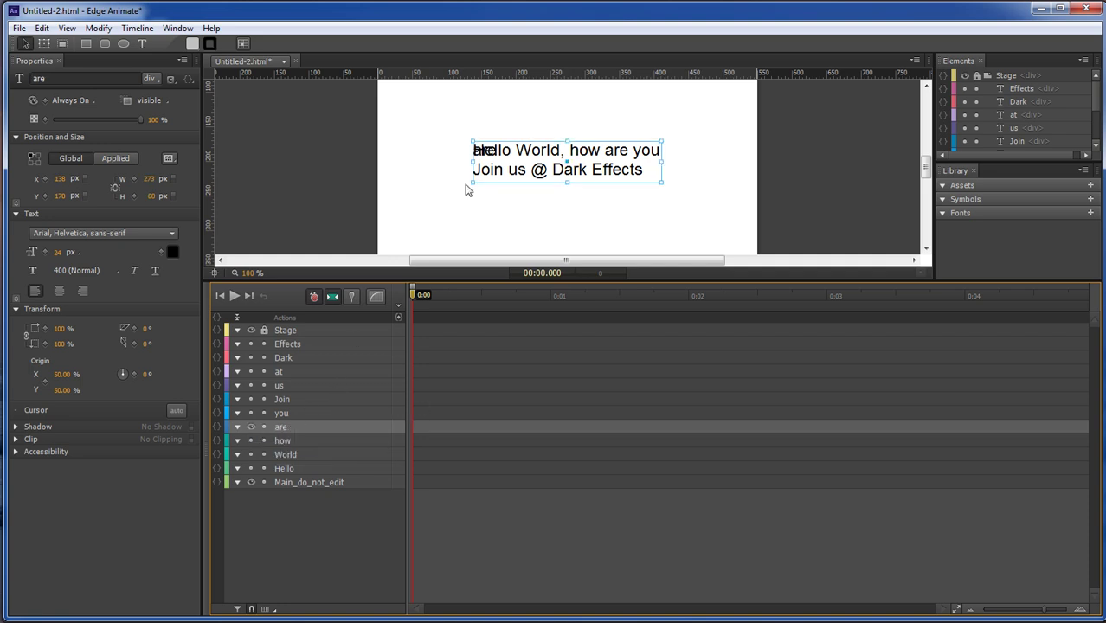
{"action": "left_click_drag", "start_coordinate": [662, 183], "coordinate": [509, 156]}
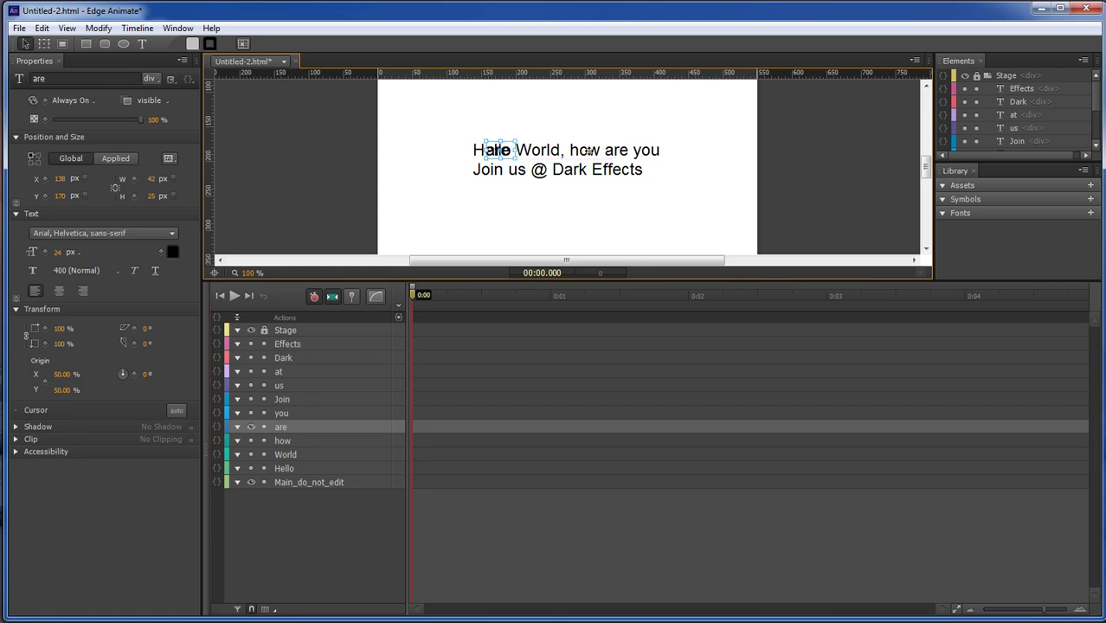
{"action": "left_click_drag", "start_coordinate": [590, 150], "coordinate": [617, 151]}
Show the you element, shrink its box to fit, and nudge it 1 px left.
{"action": "left_click", "coordinate": [281, 413]}
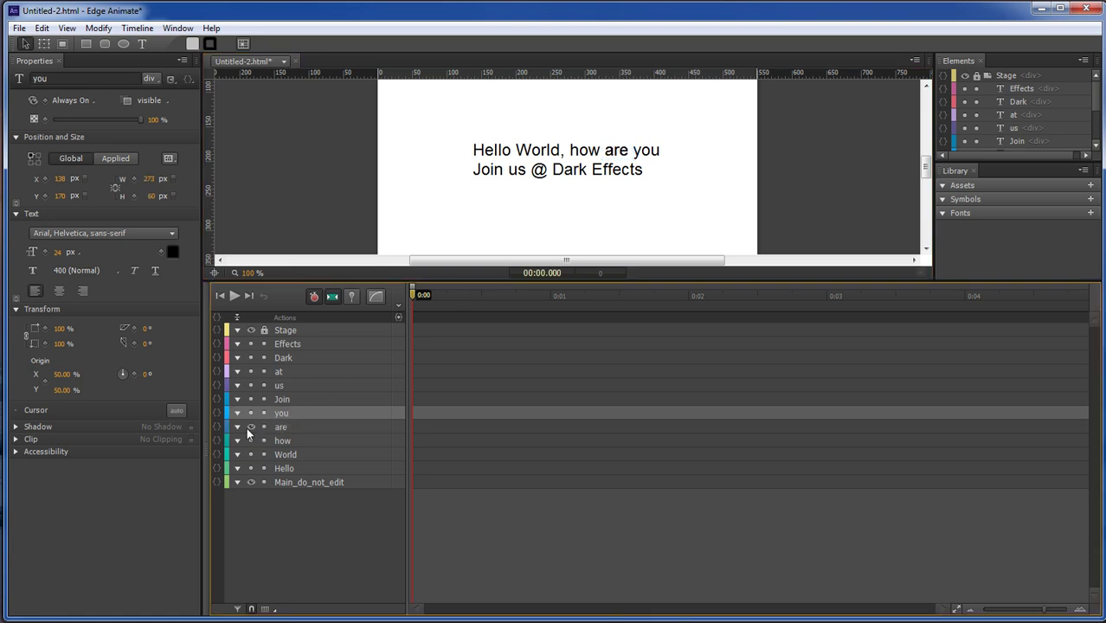
{"action": "right_click", "coordinate": [282, 414]}
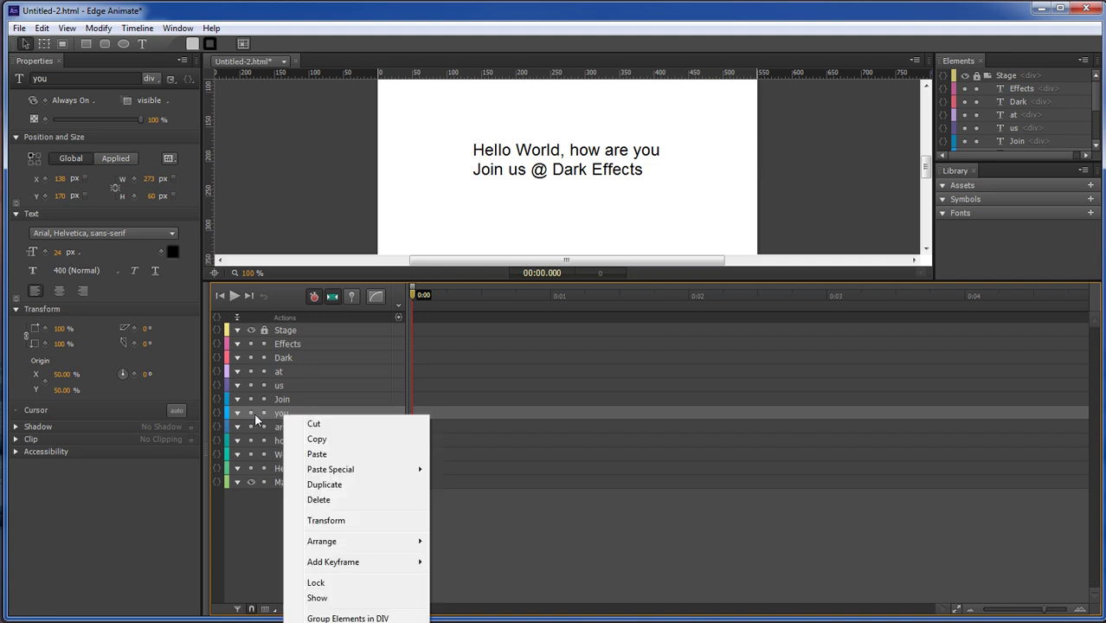
{"action": "left_click", "coordinate": [251, 416]}
{"action": "right_click", "coordinate": [288, 412]}
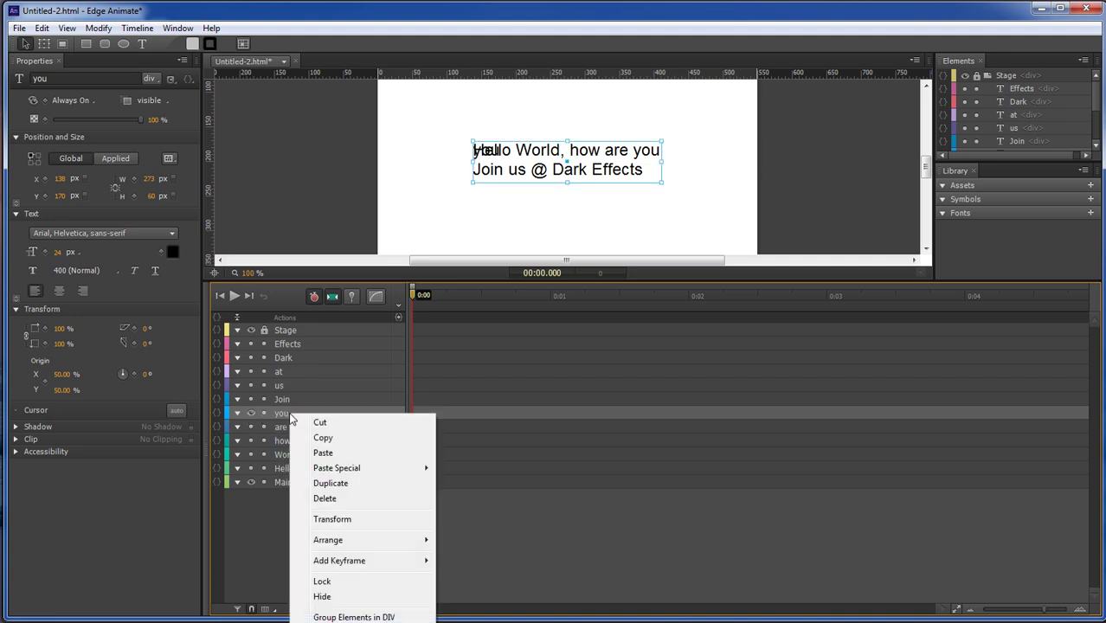
{"action": "key", "text": "Escape"}
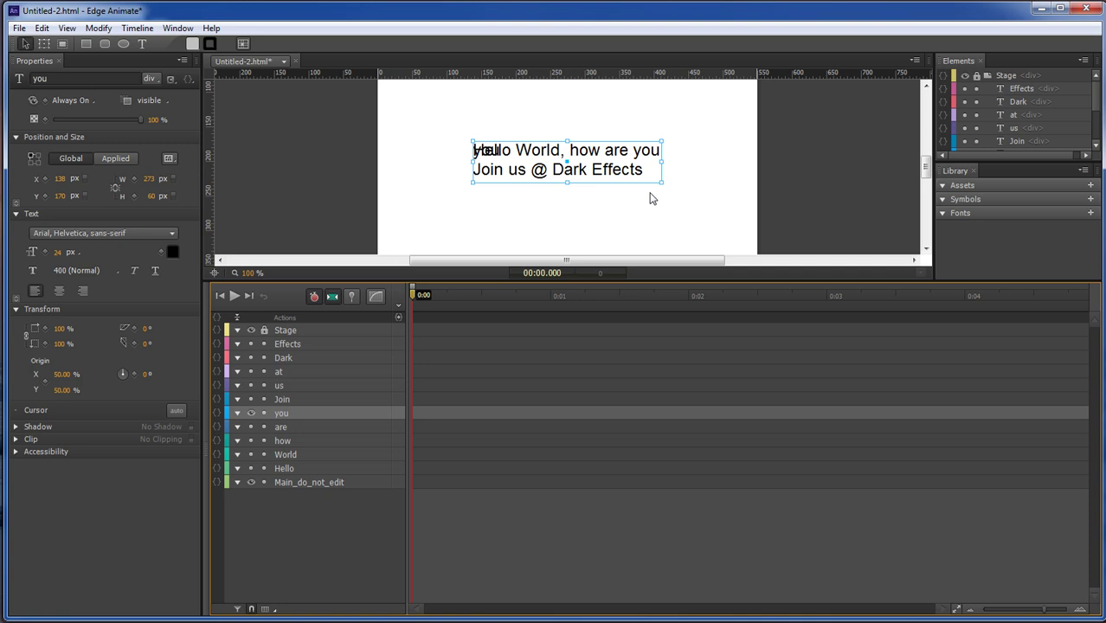
{"action": "left_click_drag", "start_coordinate": [662, 182], "coordinate": [660, 152]}
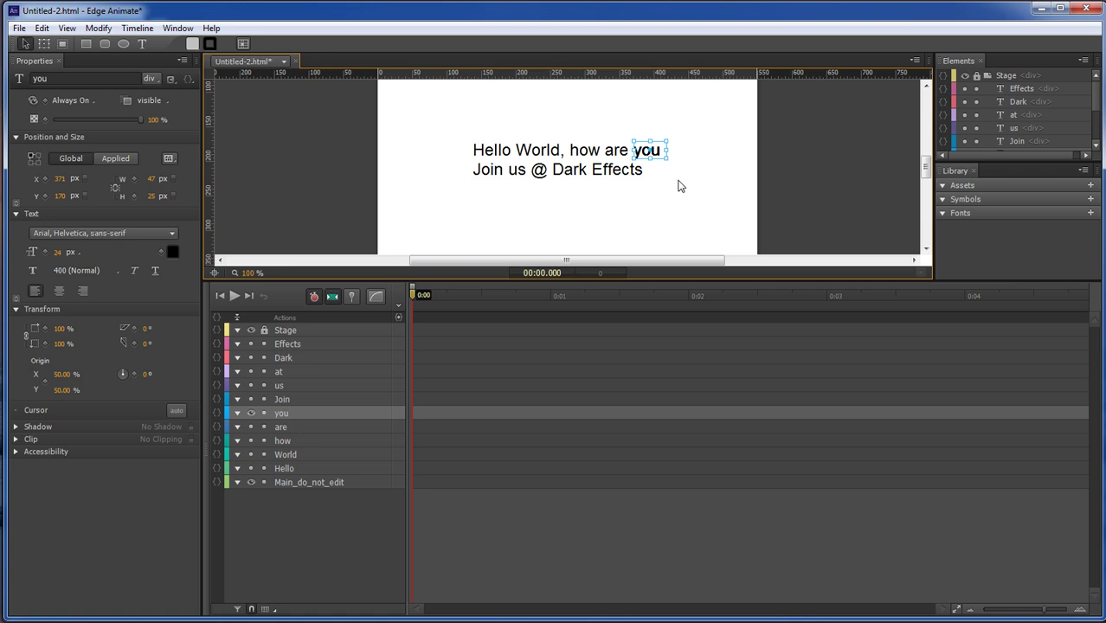
{"action": "key", "text": "Left"}
{"action": "left_click", "coordinate": [459, 224]}
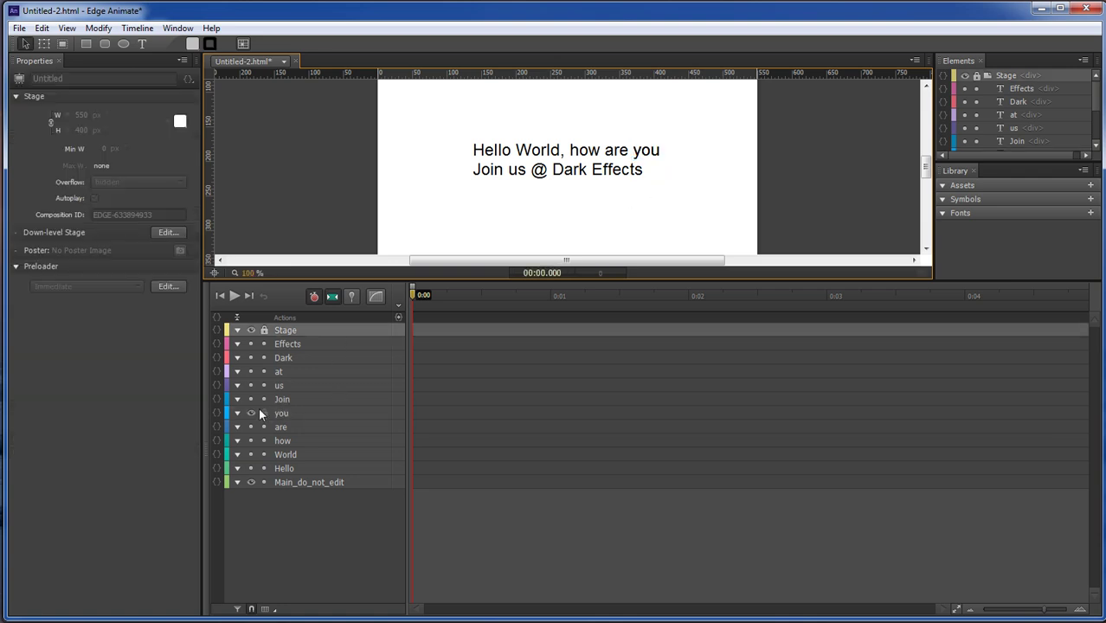
Trim the Join box to 47×30 px over its word, then deselect it.
{"action": "left_click", "coordinate": [281, 397]}
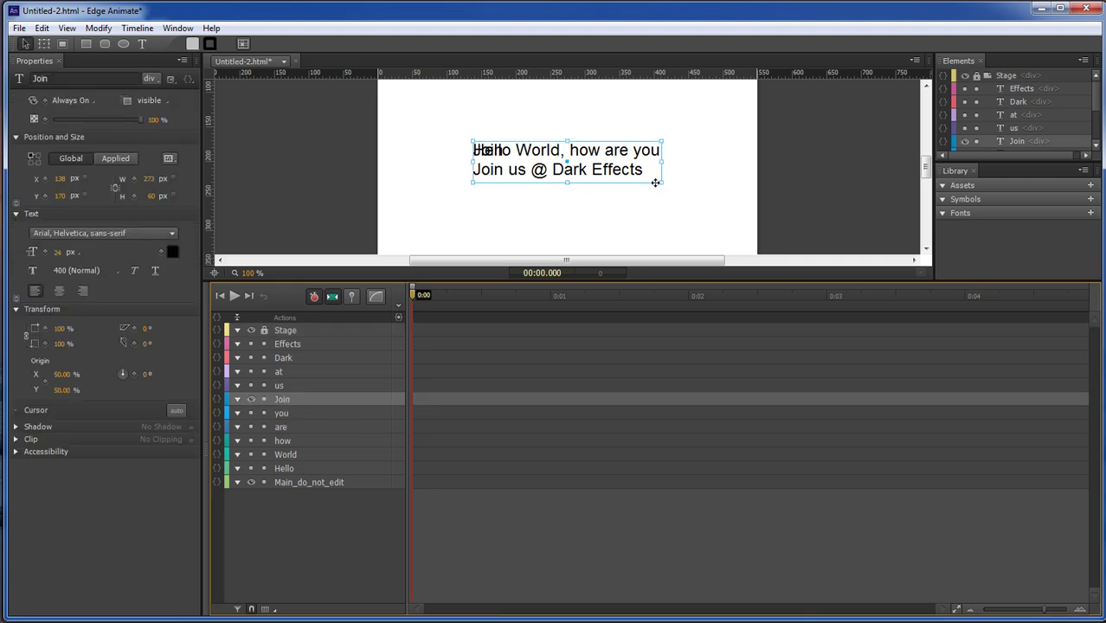
{"action": "left_click_drag", "start_coordinate": [660, 182], "coordinate": [491, 168]}
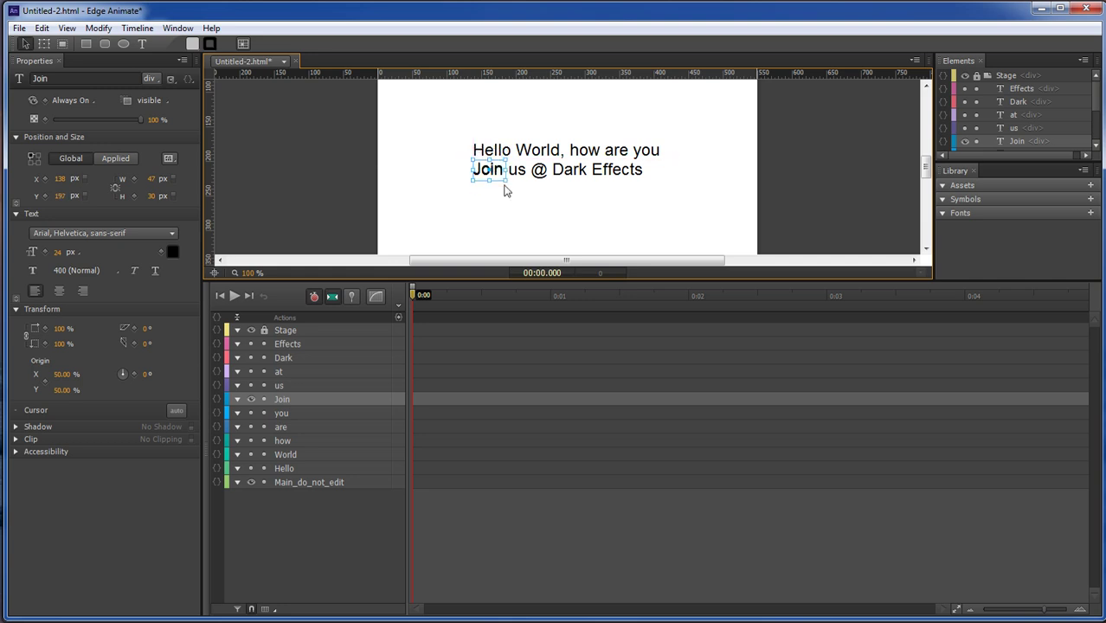
{"action": "left_click", "coordinate": [452, 245]}
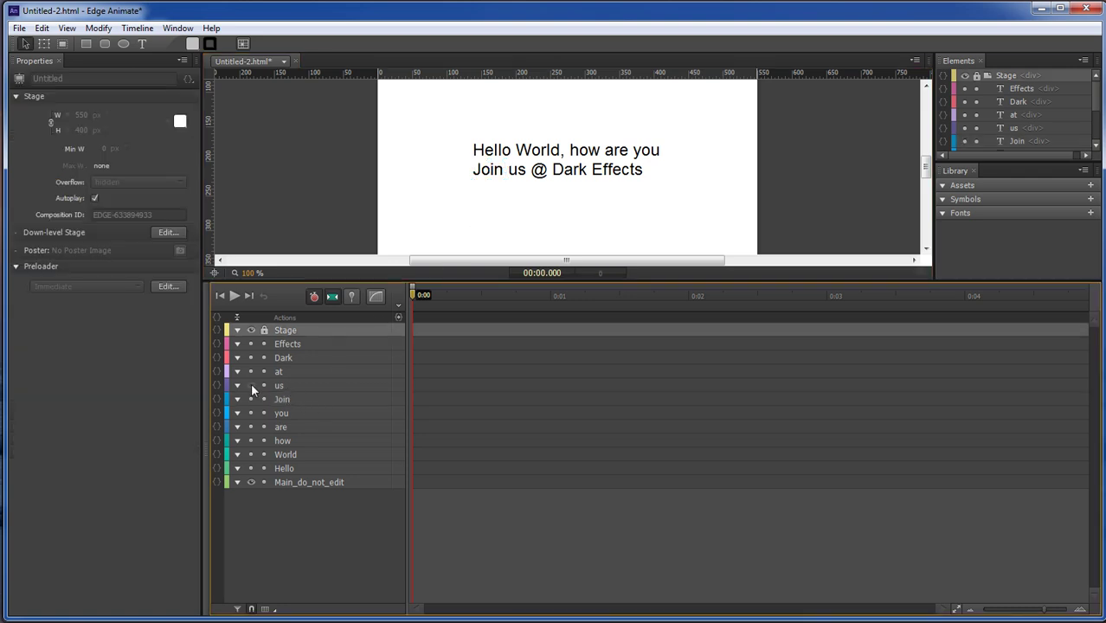
Trim the us text box to its word and place it over us at X 190, Y 198.
{"action": "left_click", "coordinate": [278, 385]}
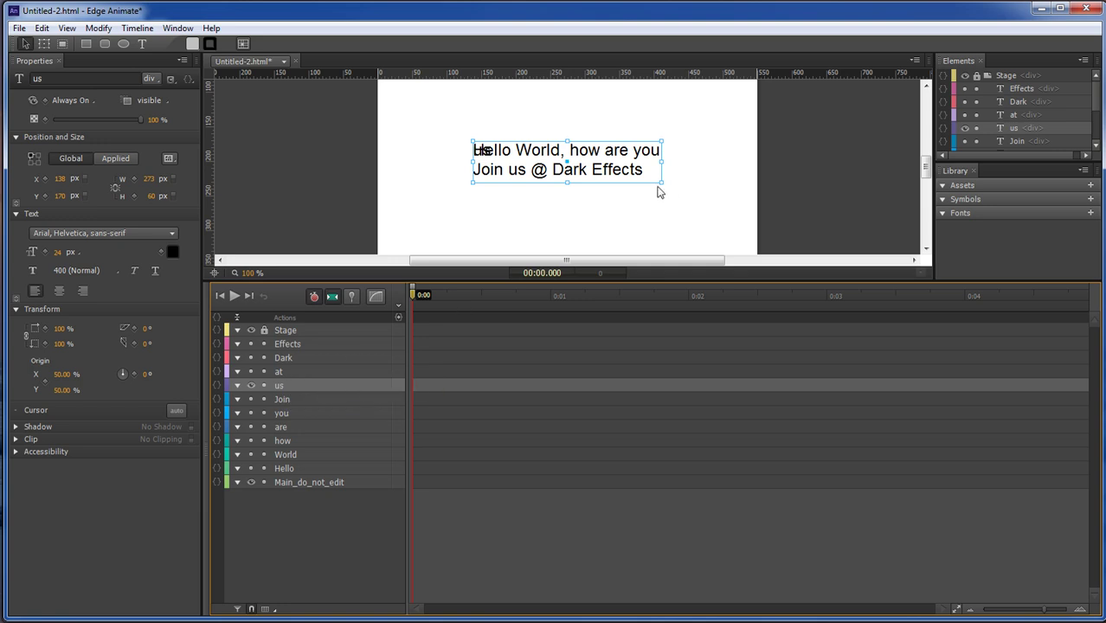
{"action": "left_click_drag", "start_coordinate": [659, 181], "coordinate": [499, 159]}
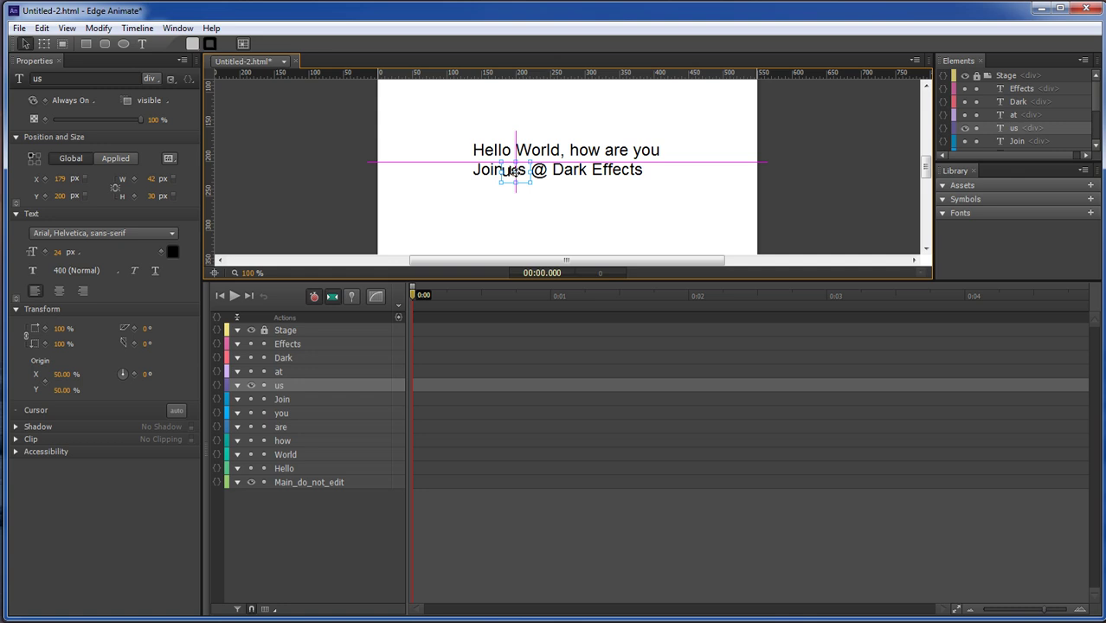
{"action": "left_click_drag", "start_coordinate": [512, 171], "coordinate": [522, 169]}
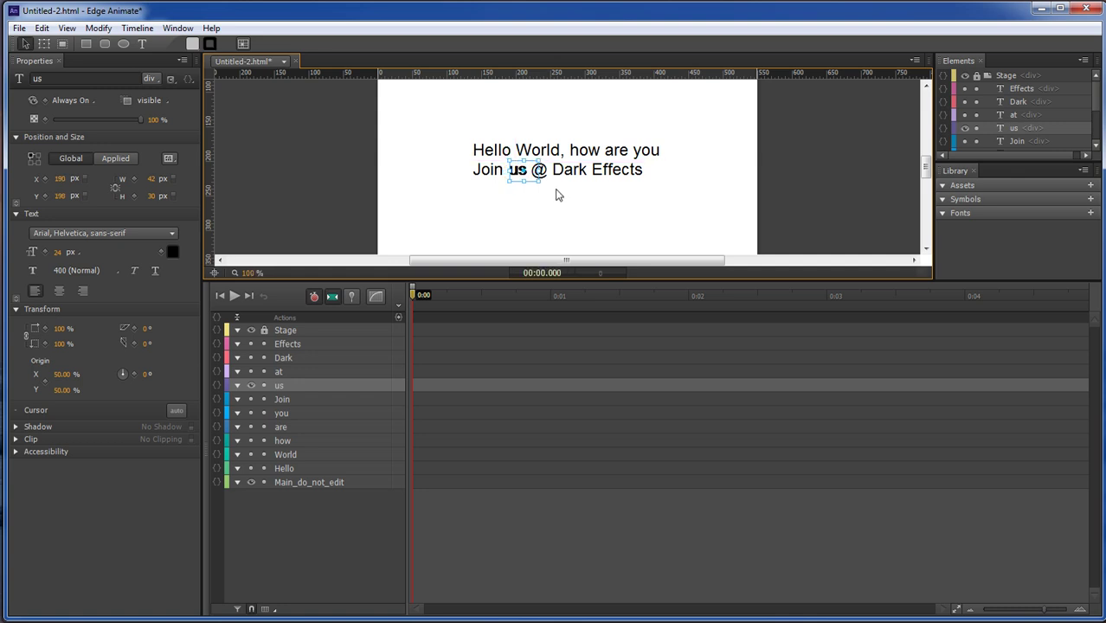
{"action": "left_click", "coordinate": [557, 195]}
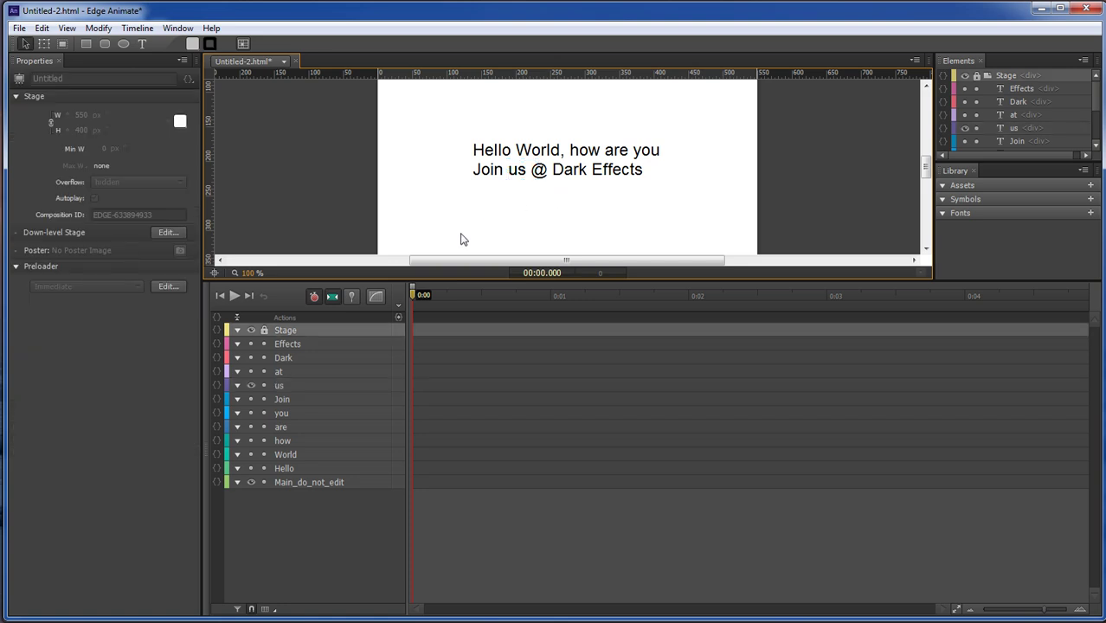
Show the at layer and trim its box around the @ sign to 31×28 px.
{"action": "left_click", "coordinate": [277, 370]}
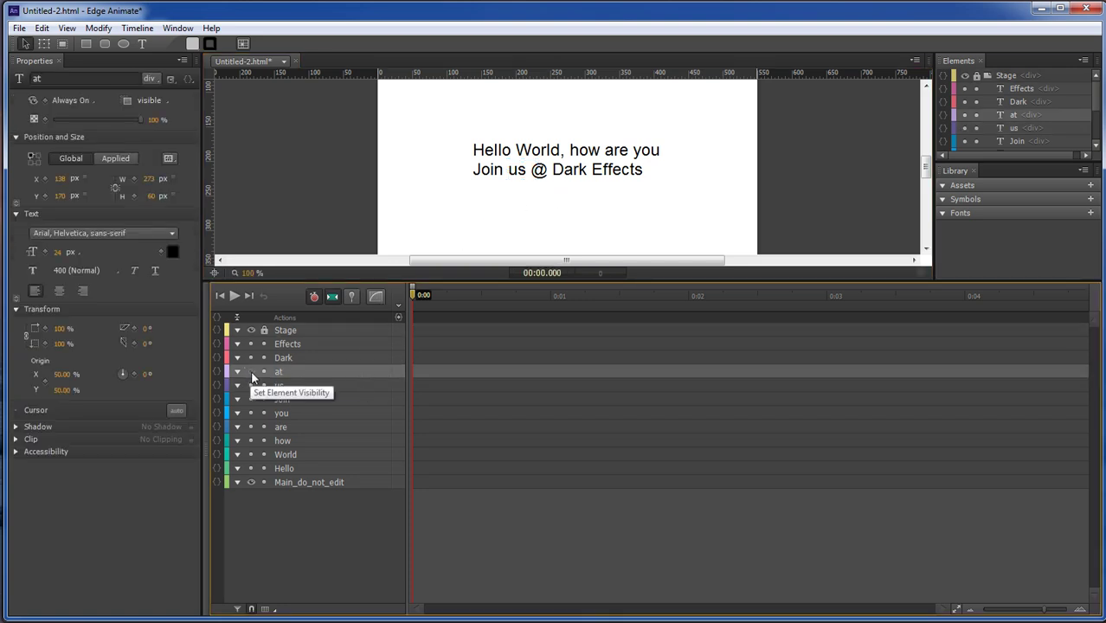
{"action": "left_click", "coordinate": [251, 371]}
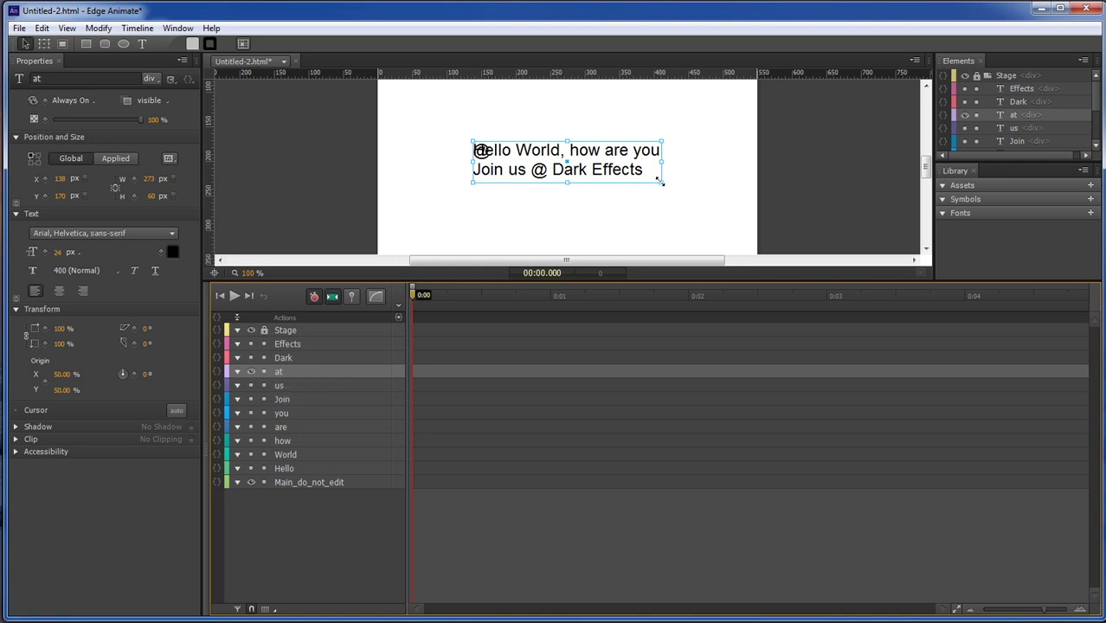
{"action": "left_click_drag", "start_coordinate": [649, 180], "coordinate": [539, 171]}
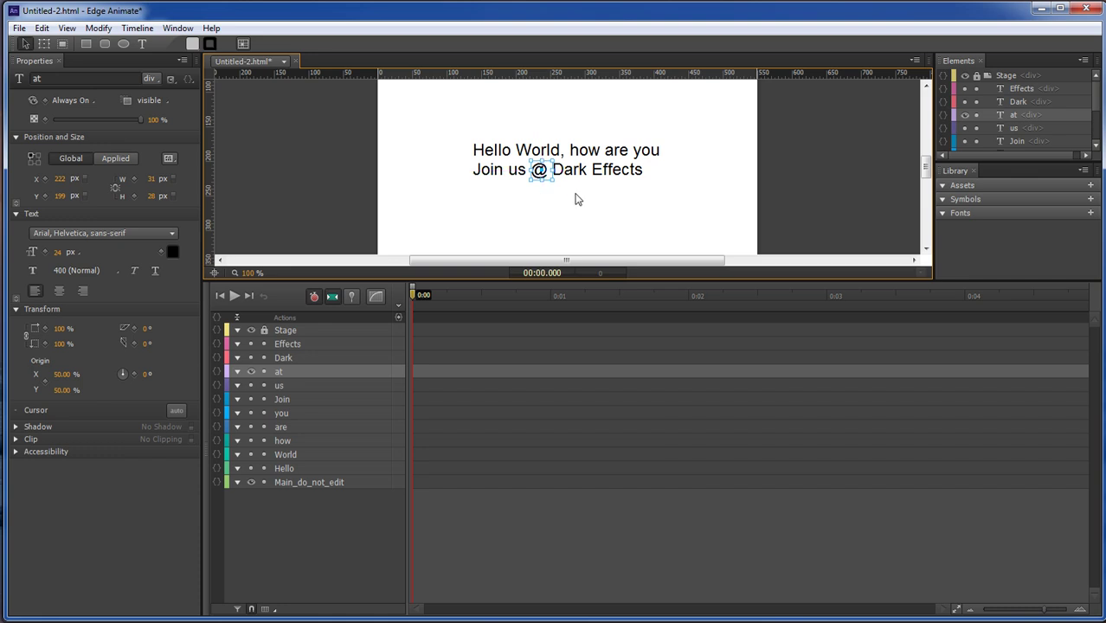
Show the Dark layer, shrink its box to 51×25 px and nudge it onto its word.
{"action": "left_click", "coordinate": [578, 200]}
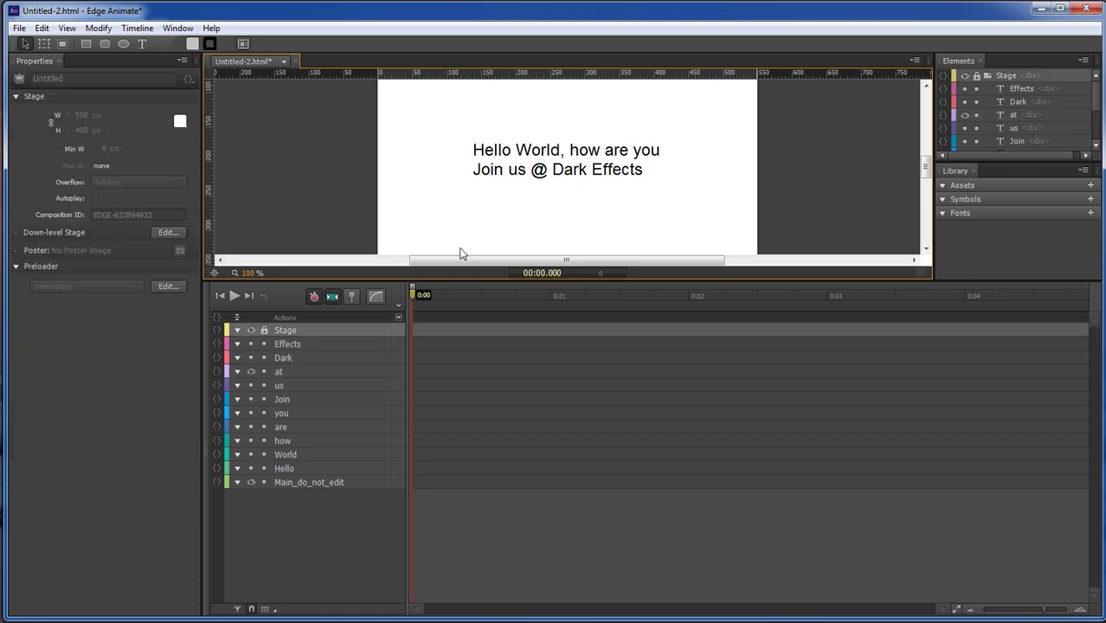
{"action": "left_click", "coordinate": [250, 368]}
{"action": "left_click", "coordinate": [251, 358]}
{"action": "left_click", "coordinate": [281, 357]}
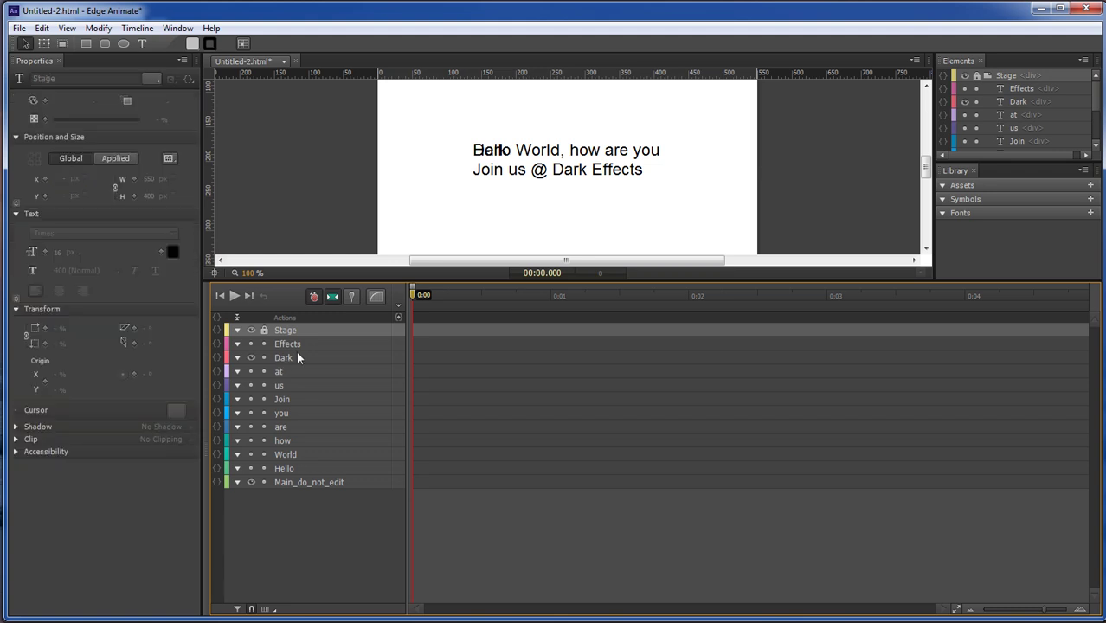
{"action": "left_click_drag", "start_coordinate": [659, 184], "coordinate": [569, 168]}
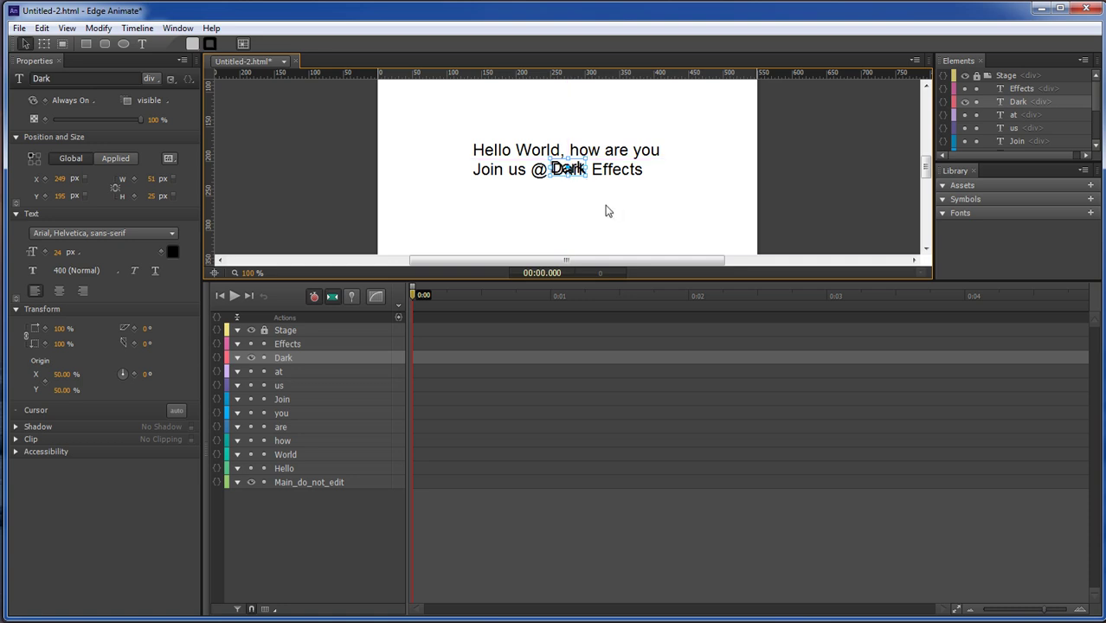
{"action": "key", "text": "Right"}
{"action": "key", "text": "Right"}
{"action": "key", "text": "Right"}
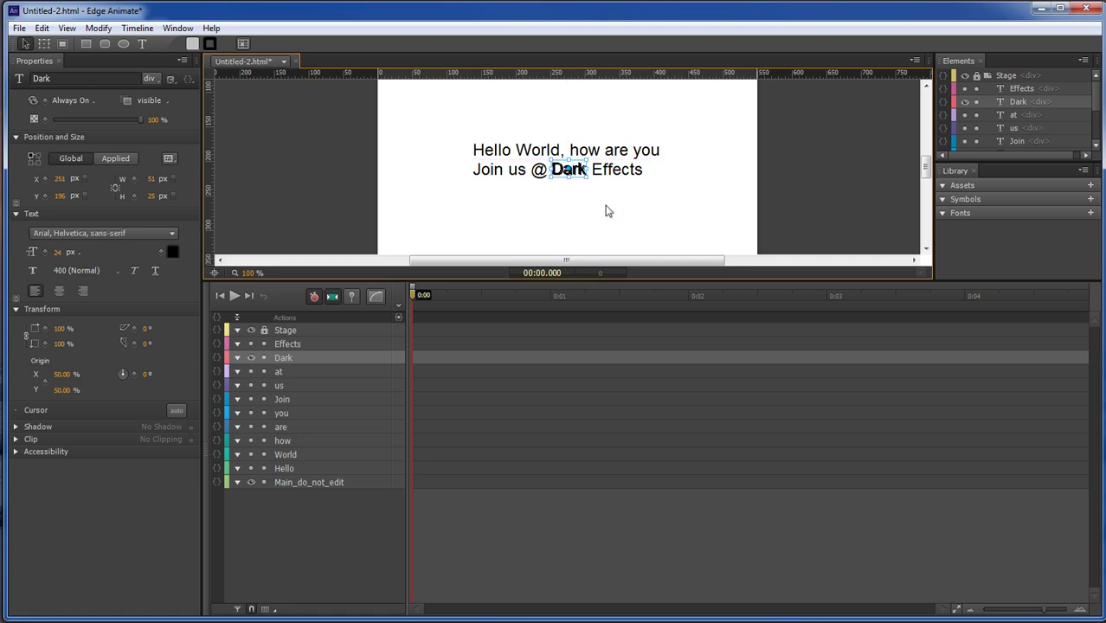
{"action": "key", "text": "Down"}
{"action": "key", "text": "Down"}
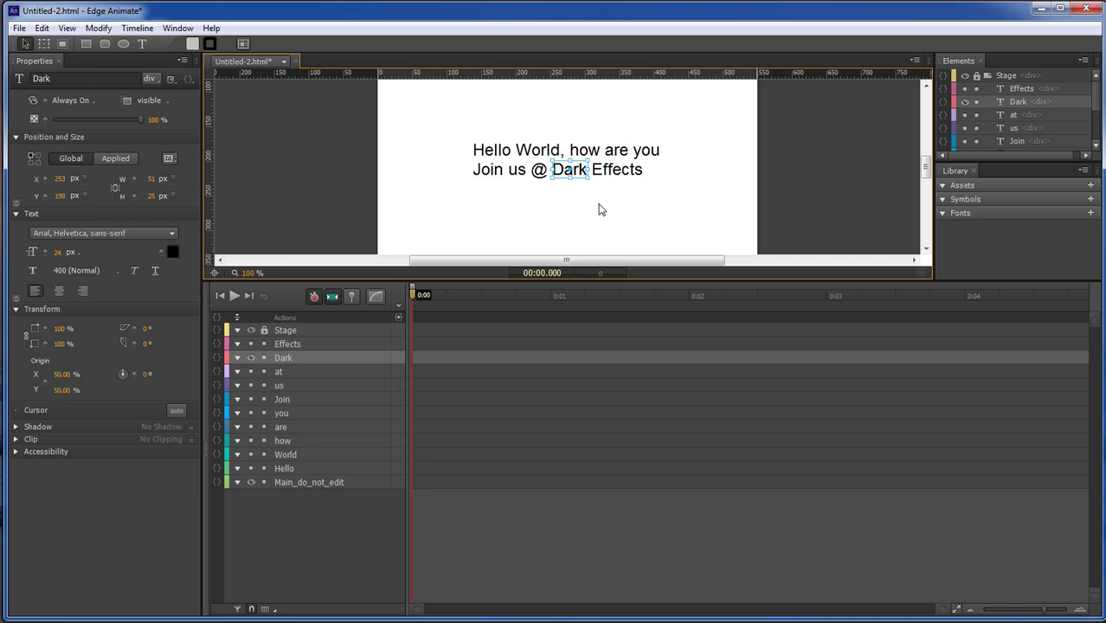
Show the Effects layer and shrink its box to 84×28 px around its word.
{"action": "left_click", "coordinate": [306, 357]}
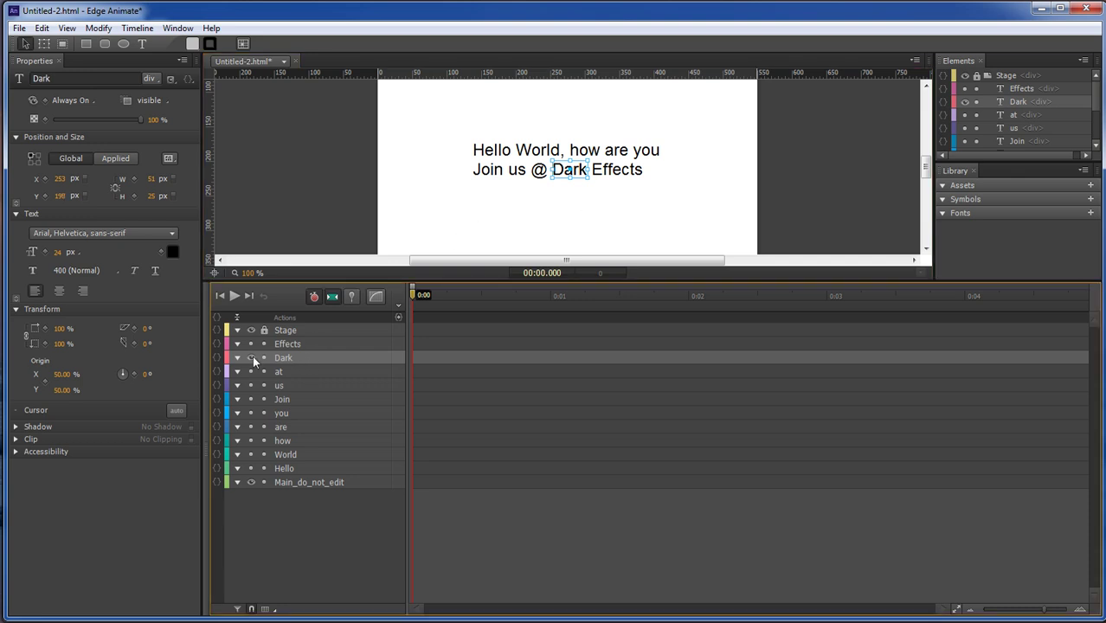
{"action": "left_click", "coordinate": [250, 343]}
{"action": "left_click", "coordinate": [291, 343]}
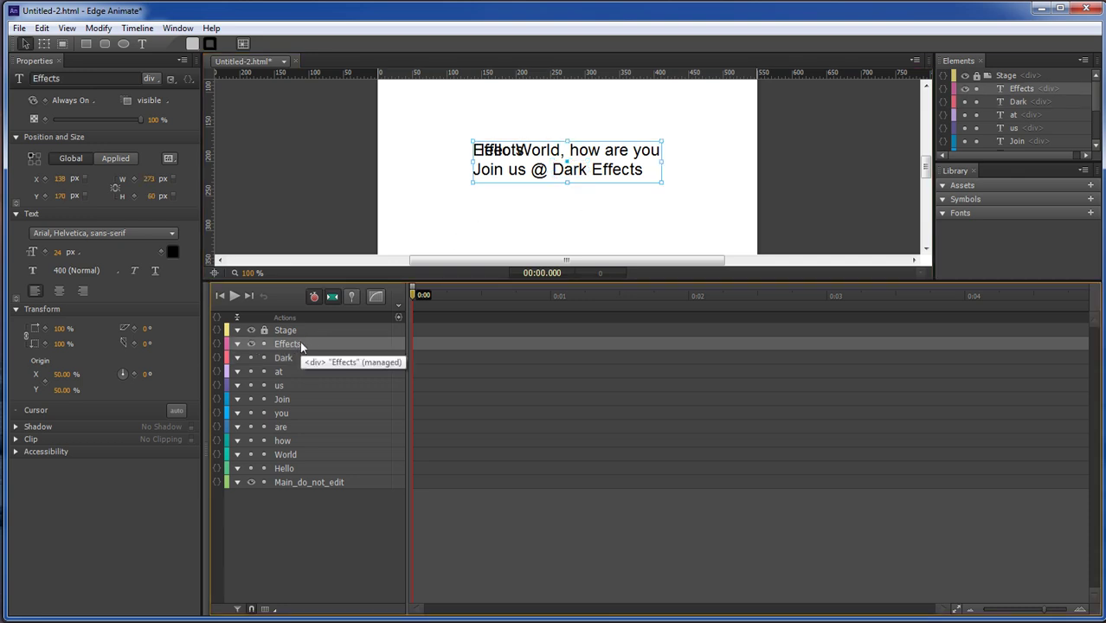
{"action": "left_click_drag", "start_coordinate": [656, 180], "coordinate": [625, 171]}
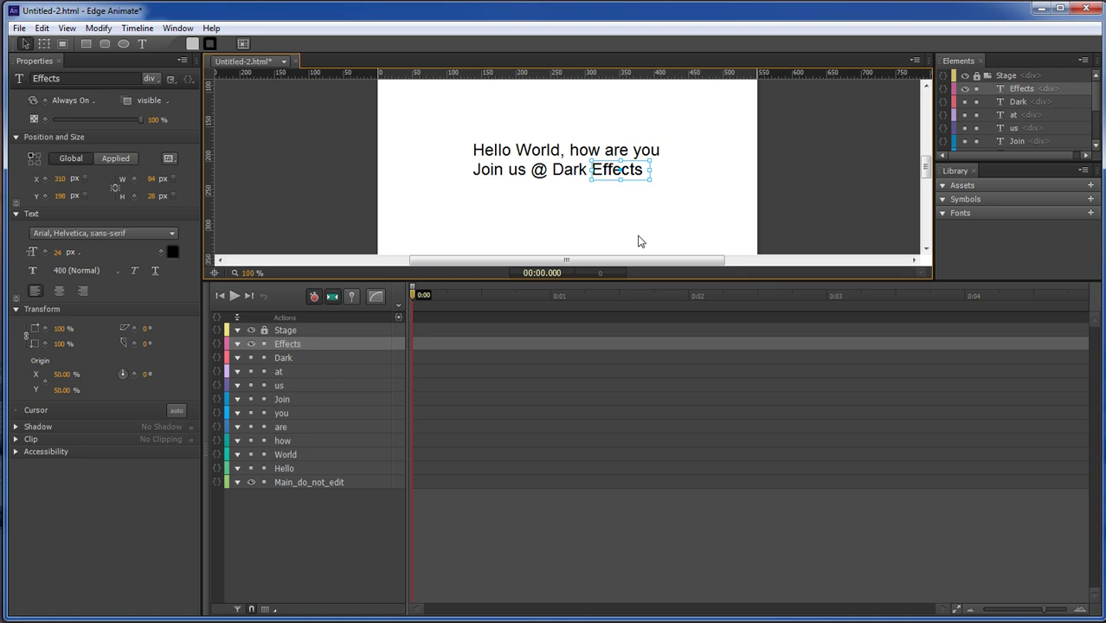
{"action": "left_click", "coordinate": [639, 241]}
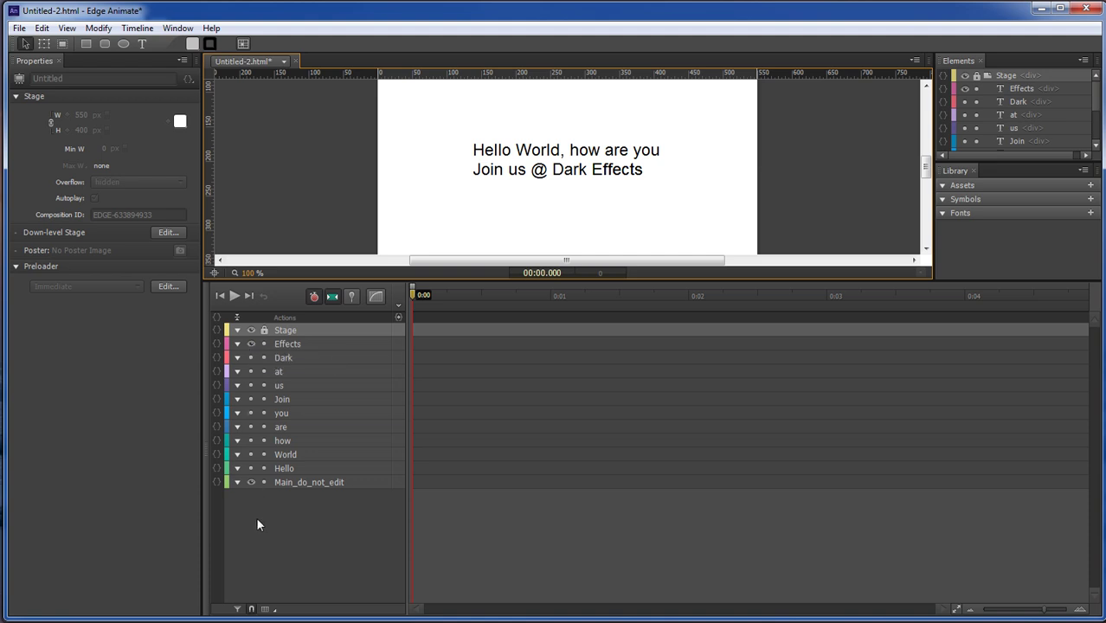
Hide the Main_do_not_edit layer and make every word layer, including @, visible.
{"action": "left_click", "coordinate": [252, 482]}
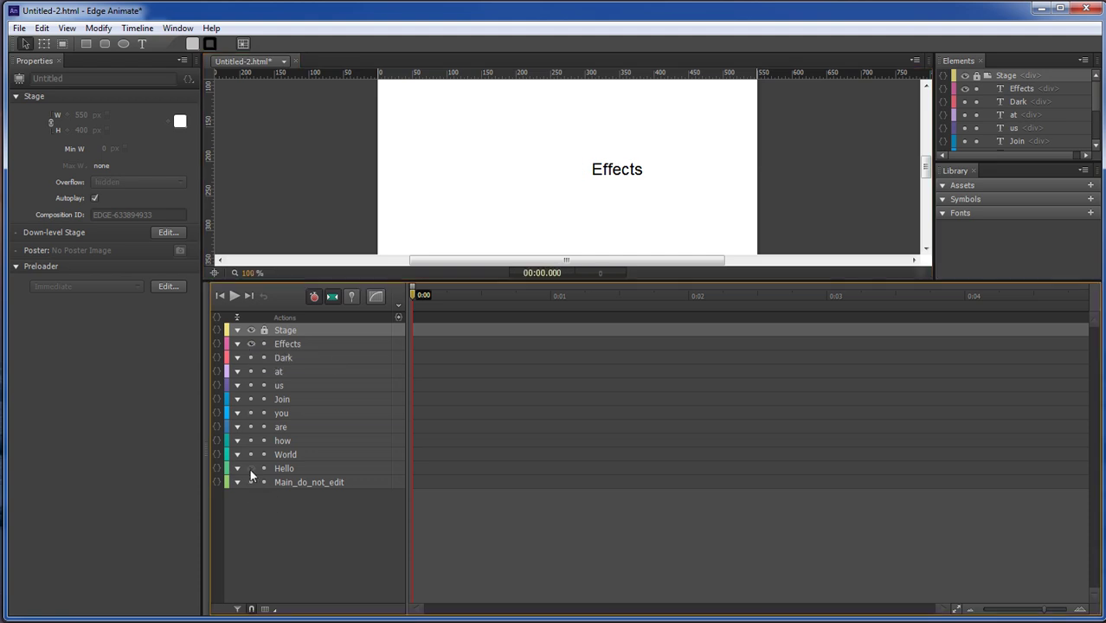
{"action": "left_click", "coordinate": [252, 357]}
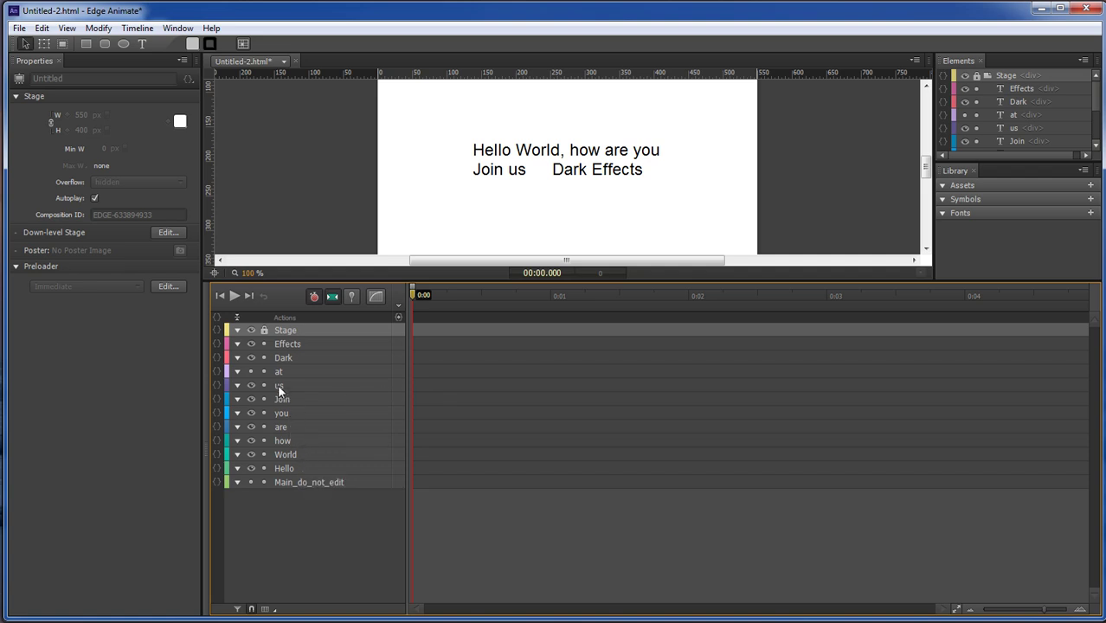
{"action": "left_click", "coordinate": [252, 371]}
{"action": "left_click", "coordinate": [285, 344]}
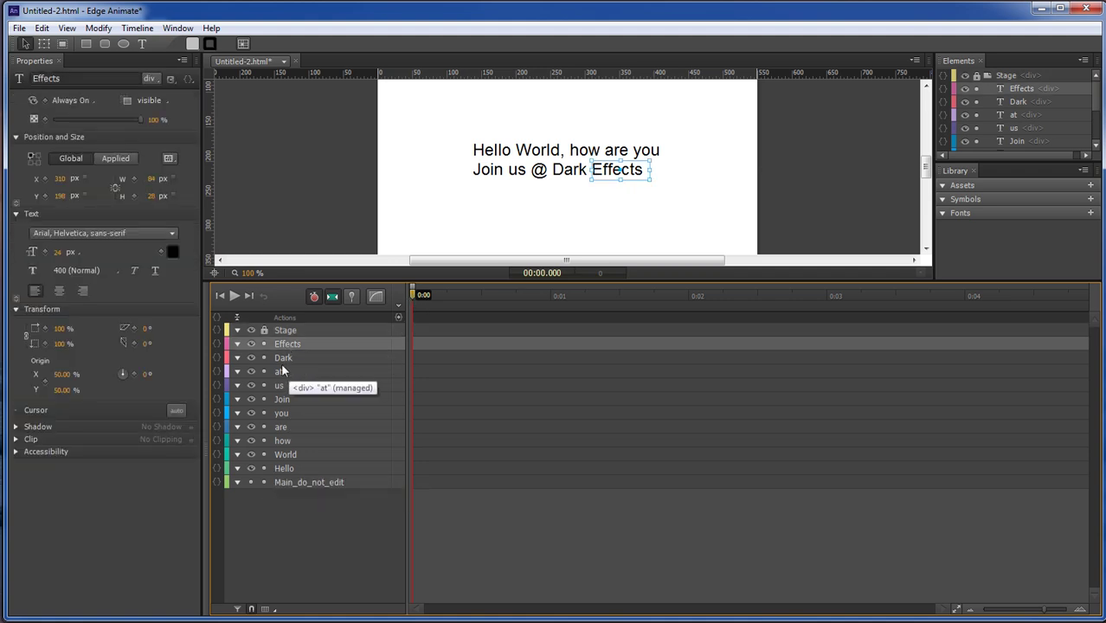
Key Effects' Left 310 and Top 198 at 0:00 and zoom the stage to 50%.
{"action": "left_click", "coordinate": [45, 178]}
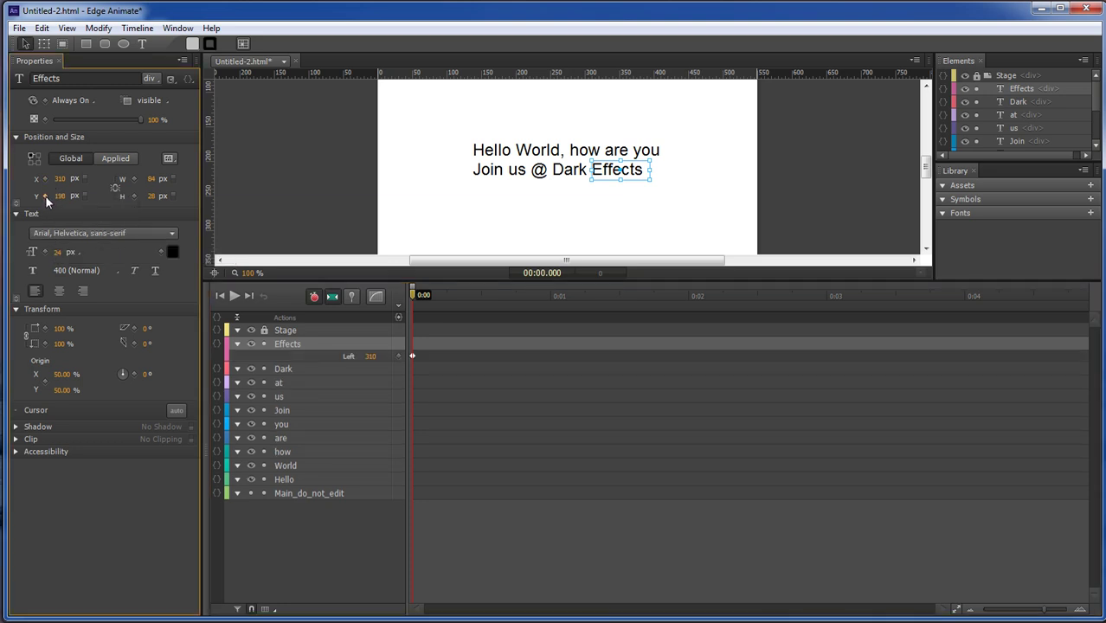
{"action": "left_click", "coordinate": [45, 195]}
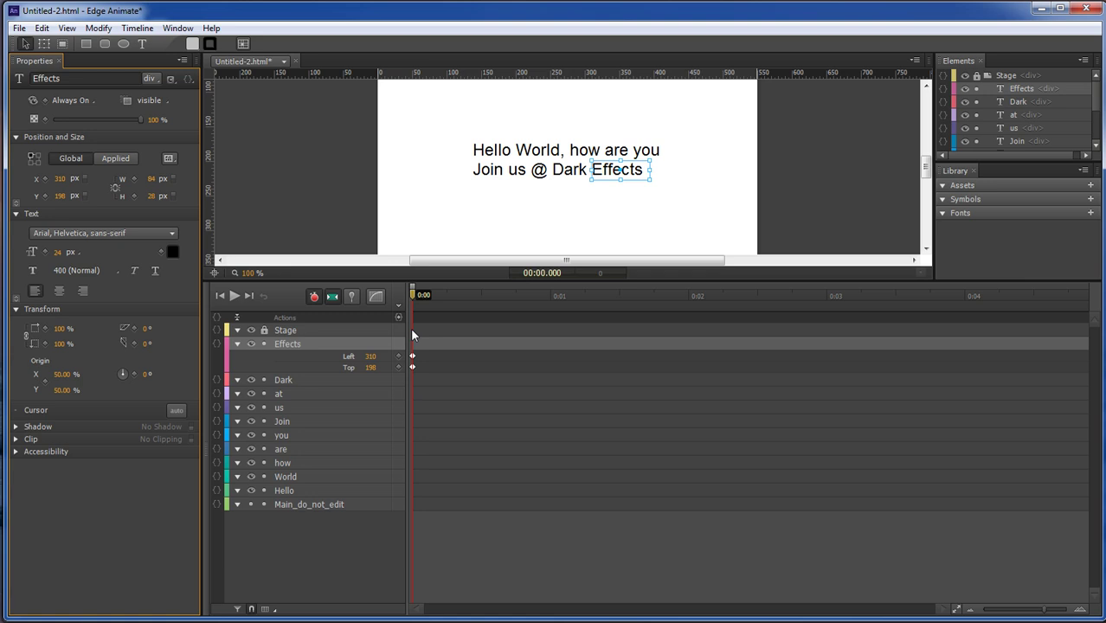
{"action": "left_click", "coordinate": [296, 343]}
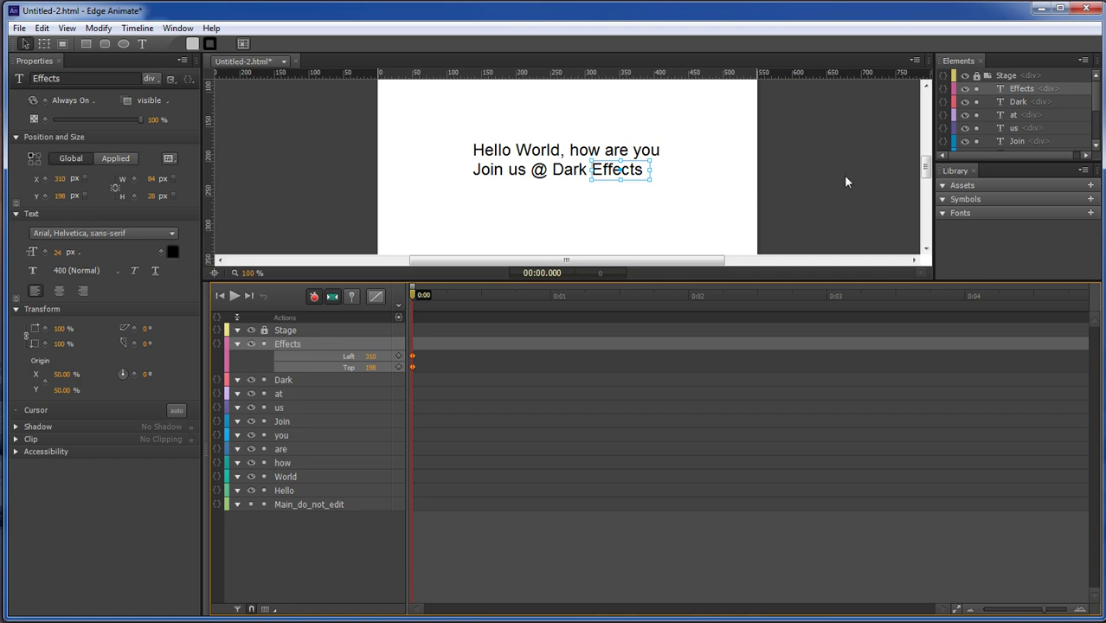
{"action": "key", "text": "ctrl+minus"}
{"action": "key", "text": "ctrl+minus"}
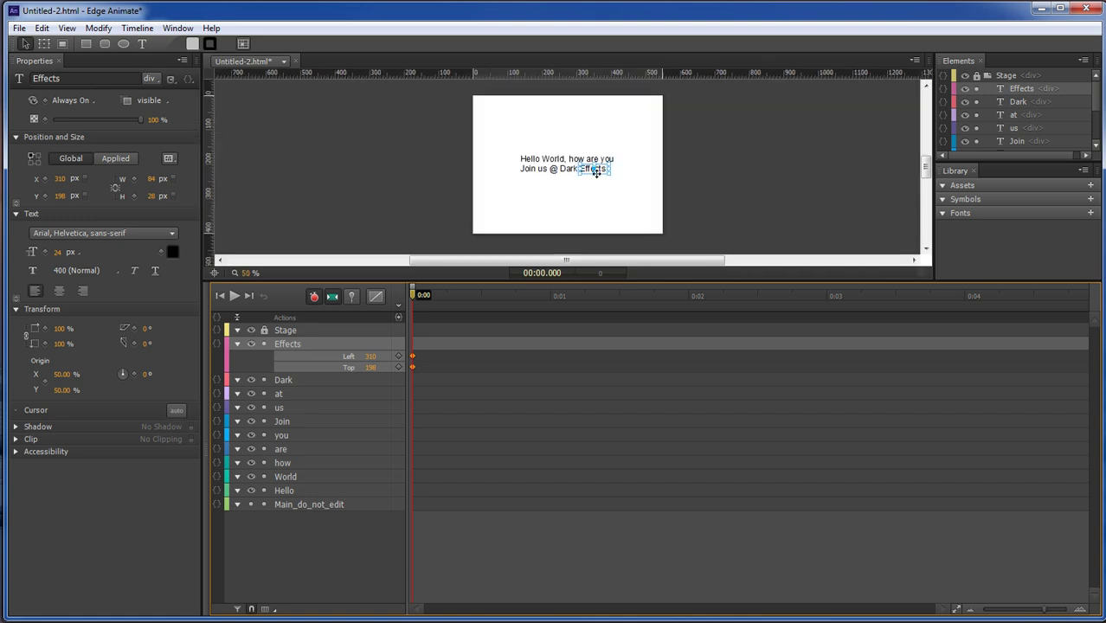
Start Effects below the stage's lower right at 0:00 and drag it back by 0:00.500.
{"action": "left_click_drag", "start_coordinate": [593, 169], "coordinate": [662, 241]}
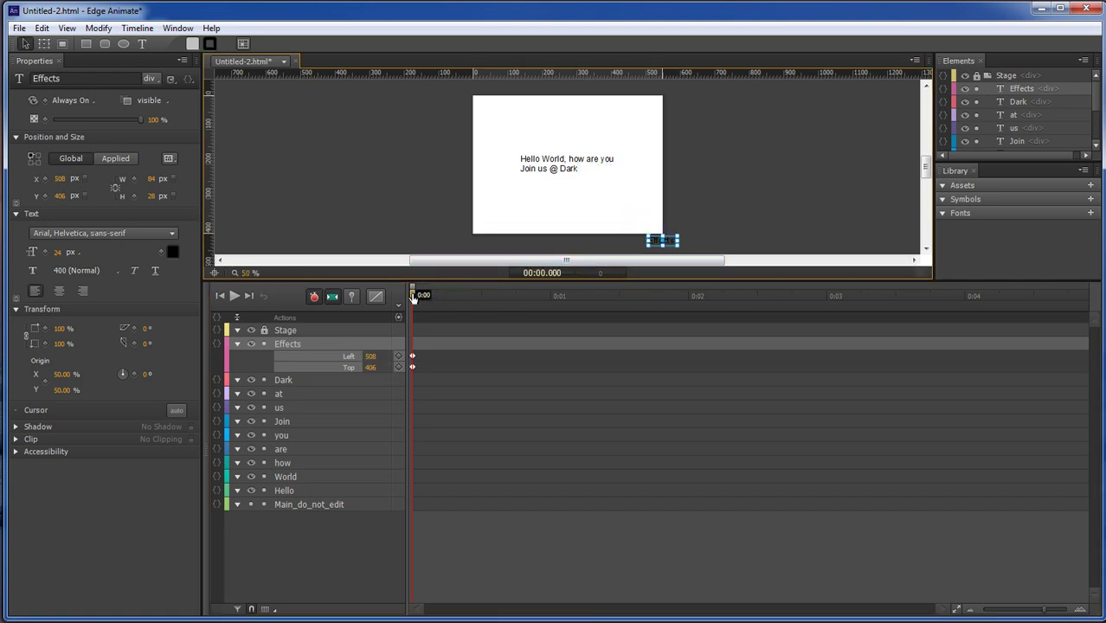
{"action": "left_click_drag", "start_coordinate": [413, 295], "coordinate": [516, 298]}
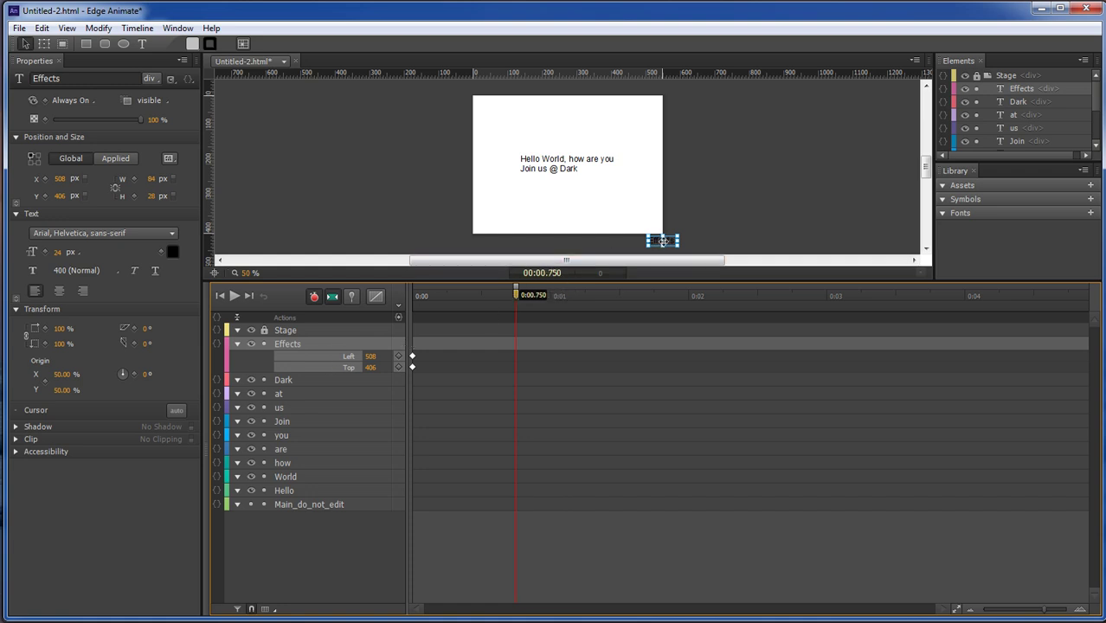
{"action": "key", "text": "Home"}
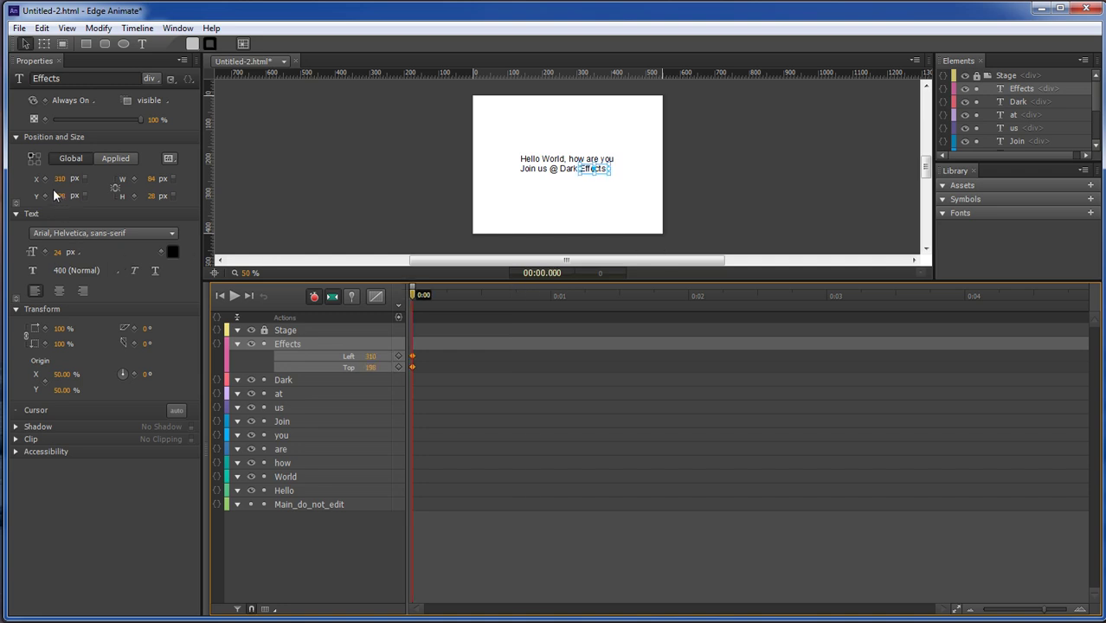
{"action": "left_click_drag", "start_coordinate": [594, 169], "coordinate": [608, 186]}
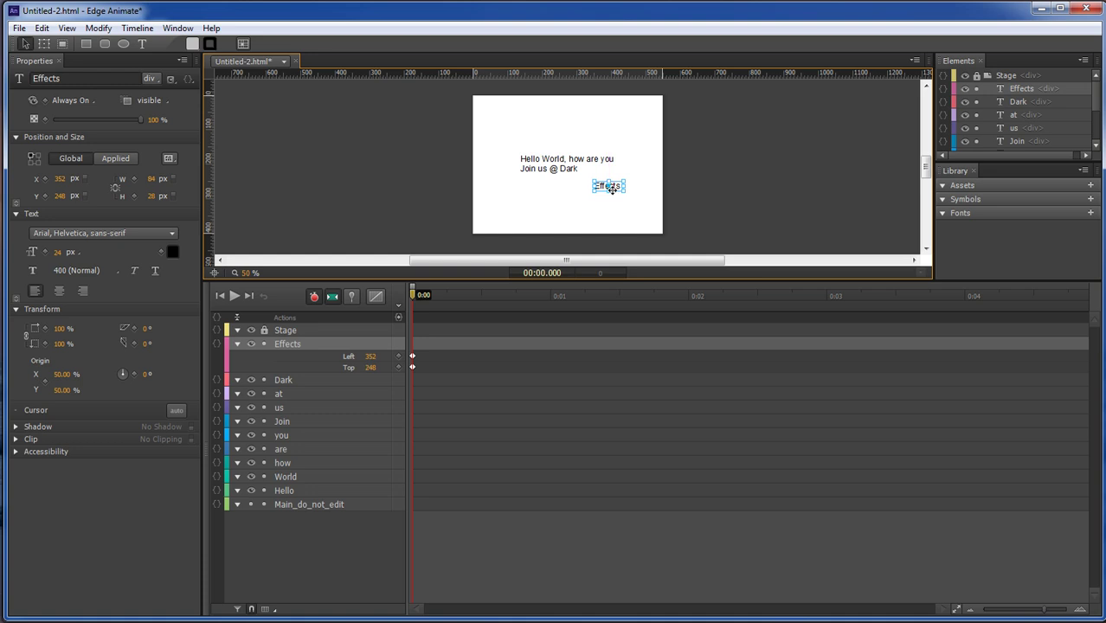
{"action": "key", "text": "ctrl+z"}
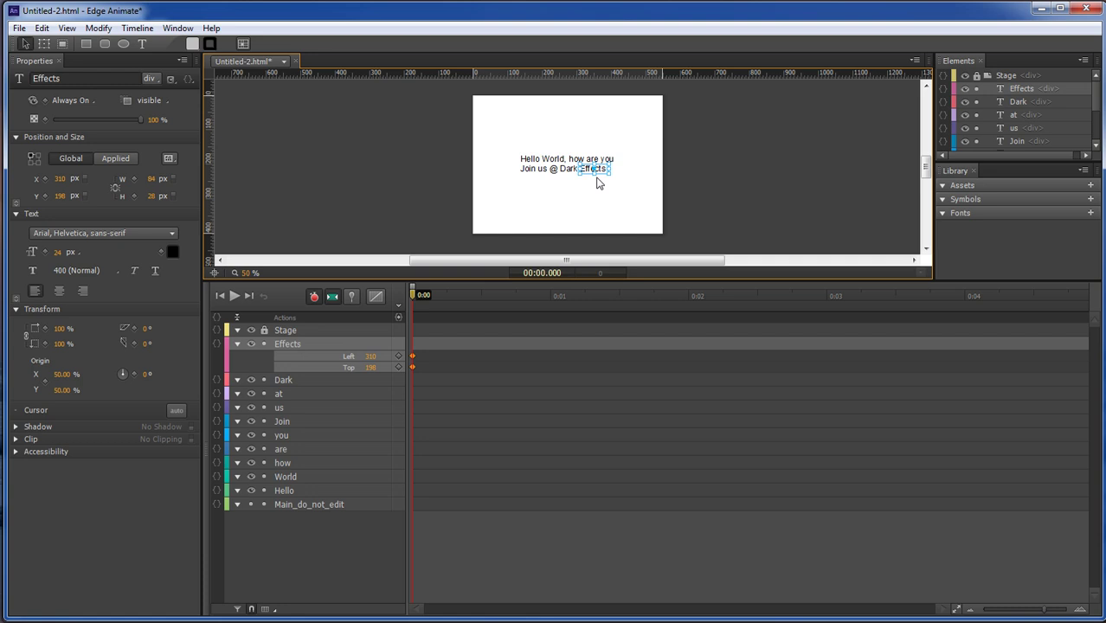
{"action": "left_click_drag", "start_coordinate": [597, 182], "coordinate": [670, 256]}
{"action": "left_click_drag", "start_coordinate": [413, 296], "coordinate": [481, 298]}
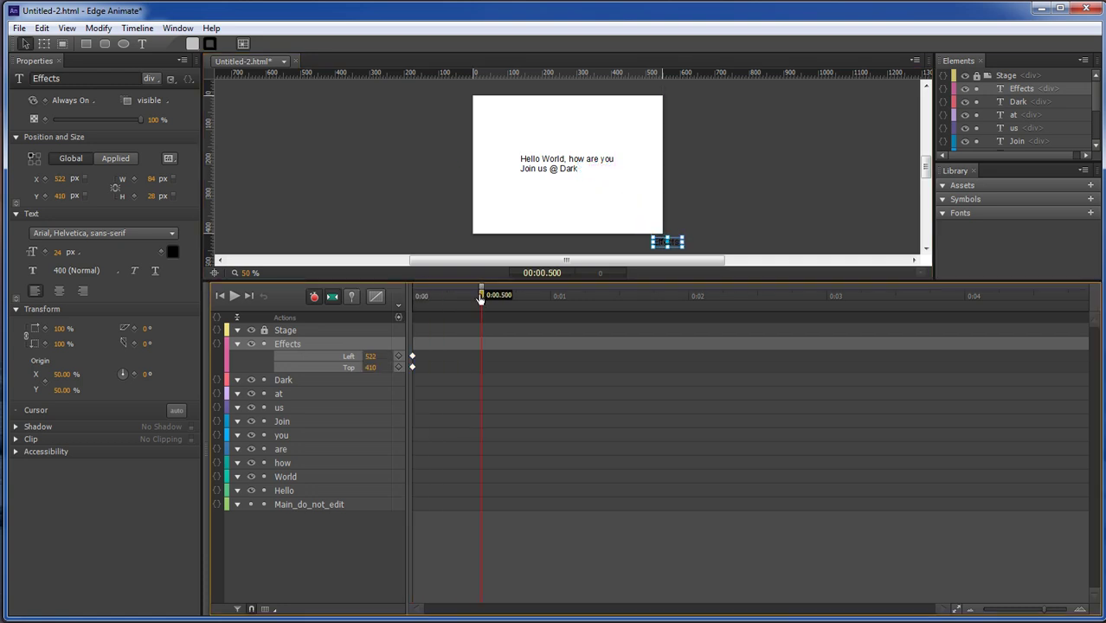
{"action": "left_click_drag", "start_coordinate": [667, 241], "coordinate": [596, 170]}
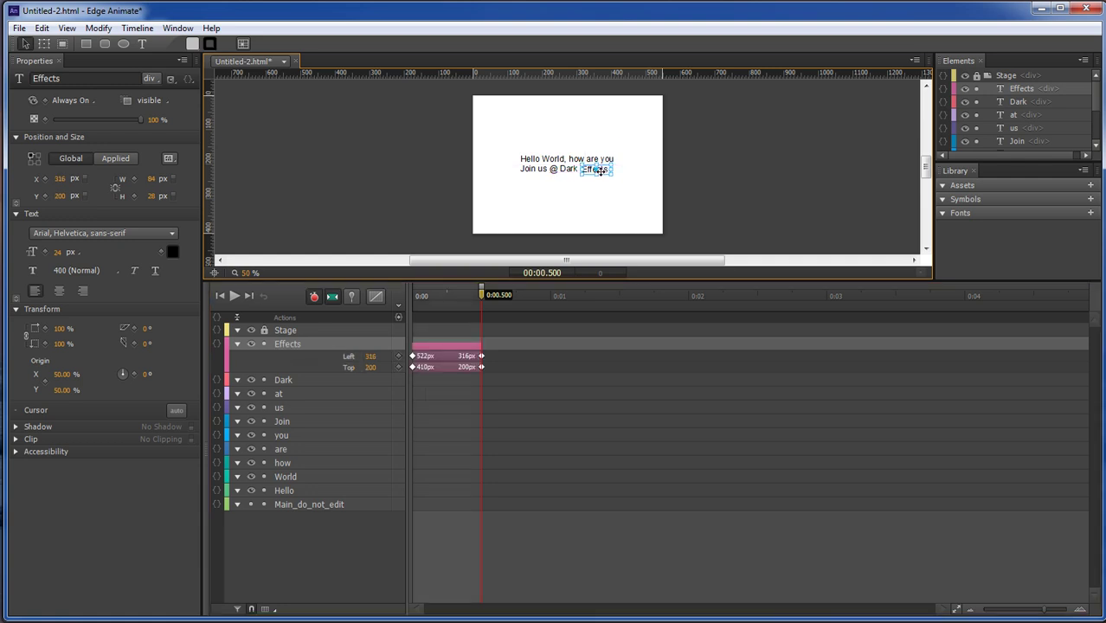
Set Effects' 0:00.500 position to X 310, Y 198 and rewind to preview.
{"action": "left_click", "coordinate": [57, 179]}
{"action": "type", "text": "310"}
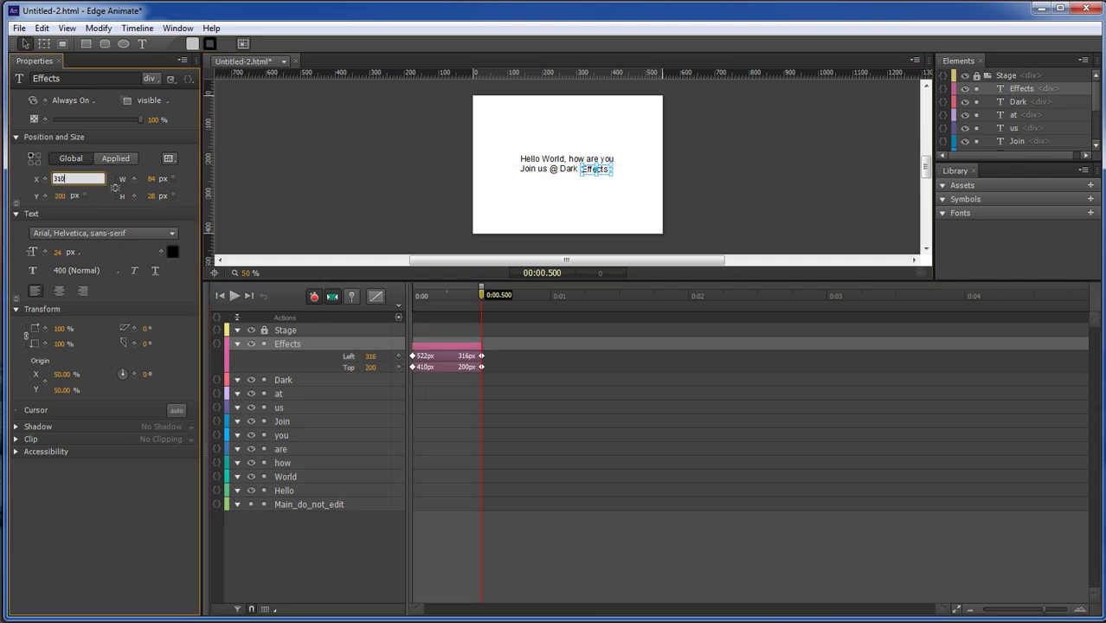
{"action": "left_click", "coordinate": [57, 196]}
{"action": "type", "text": "19"}
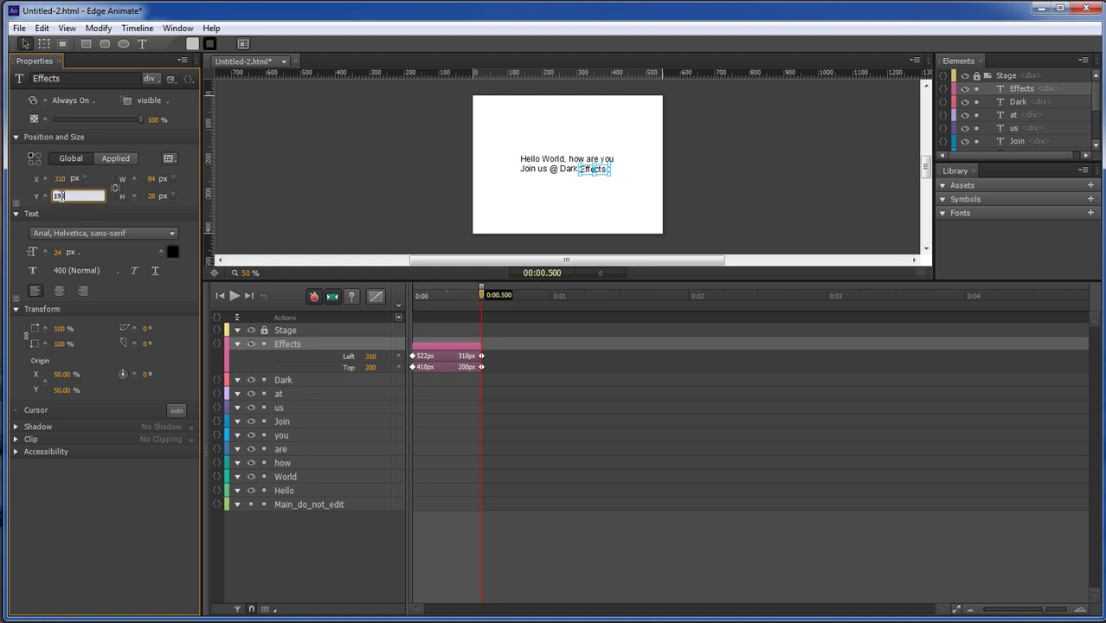
{"action": "type", "text": "8"}
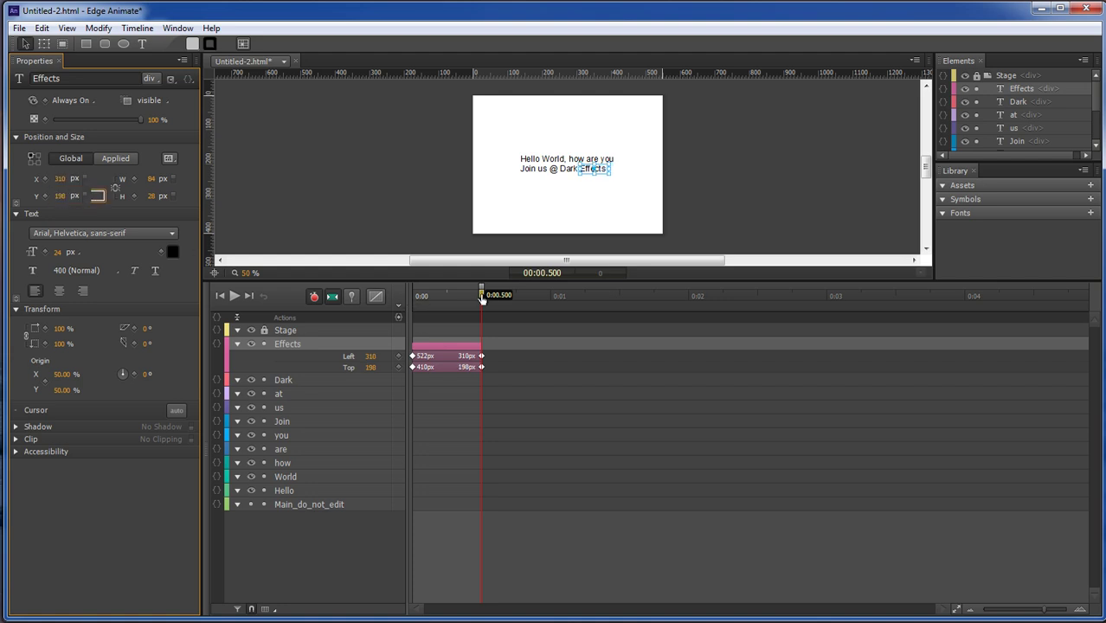
{"action": "mouse_move", "coordinate": [484, 295]}
{"action": "left_mouse_down"}
{"action": "mouse_move", "coordinate": [413, 298]}
{"action": "mouse_move", "coordinate": [480, 301]}
{"action": "left_mouse_up"}
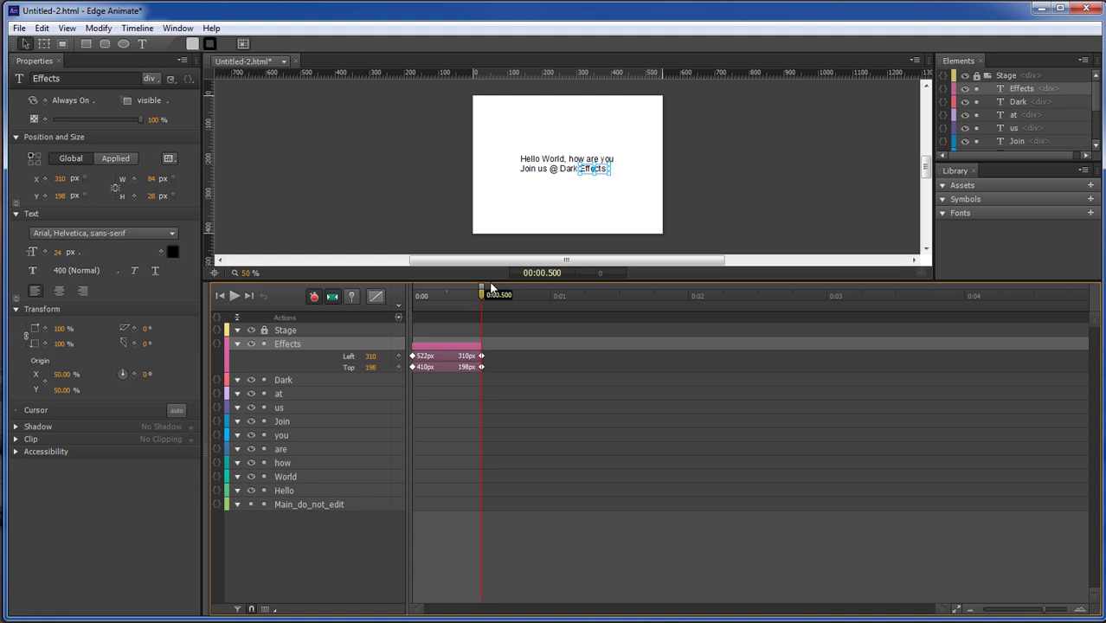
{"action": "left_click", "coordinate": [286, 379]}
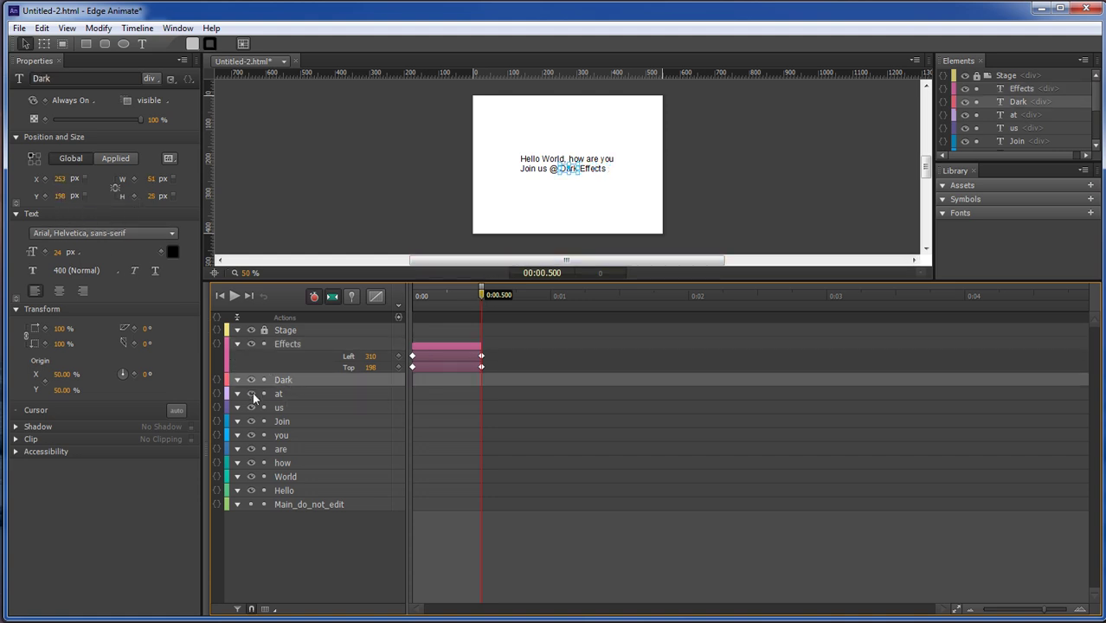
{"action": "left_click", "coordinate": [279, 394]}
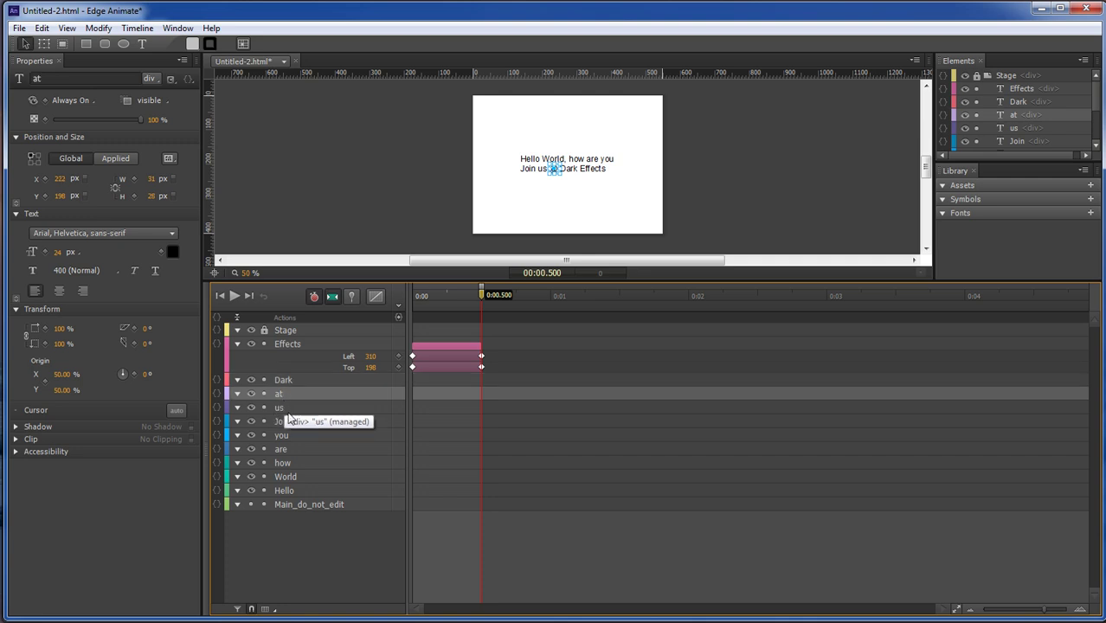
{"action": "left_click", "coordinate": [280, 408]}
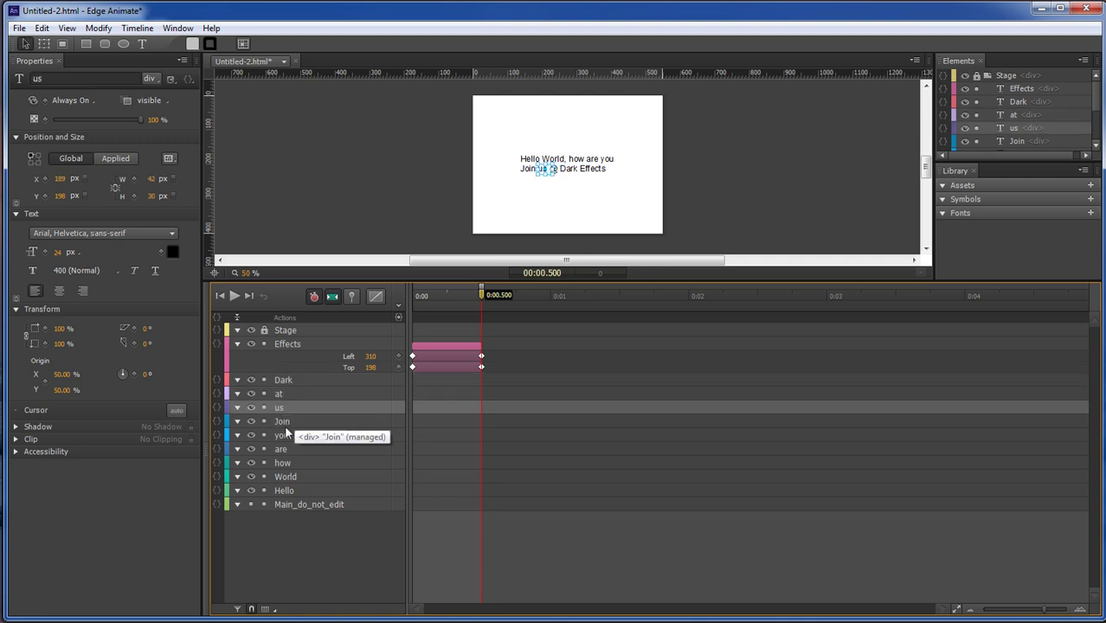
{"action": "left_click", "coordinate": [284, 425]}
{"action": "left_click", "coordinate": [287, 434]}
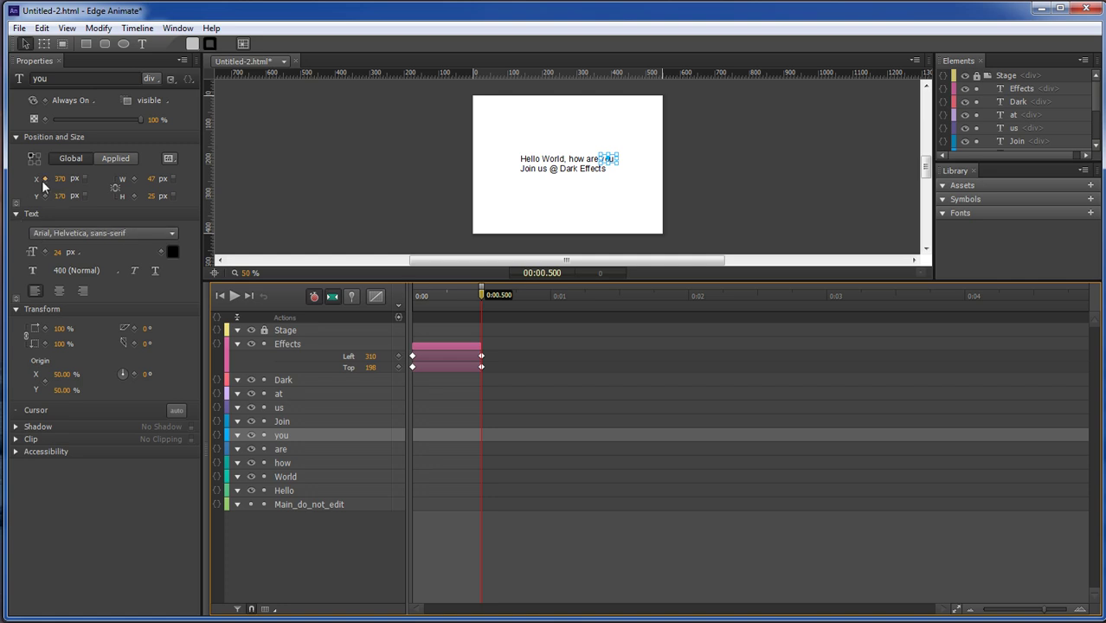
{"action": "left_click", "coordinate": [281, 382]}
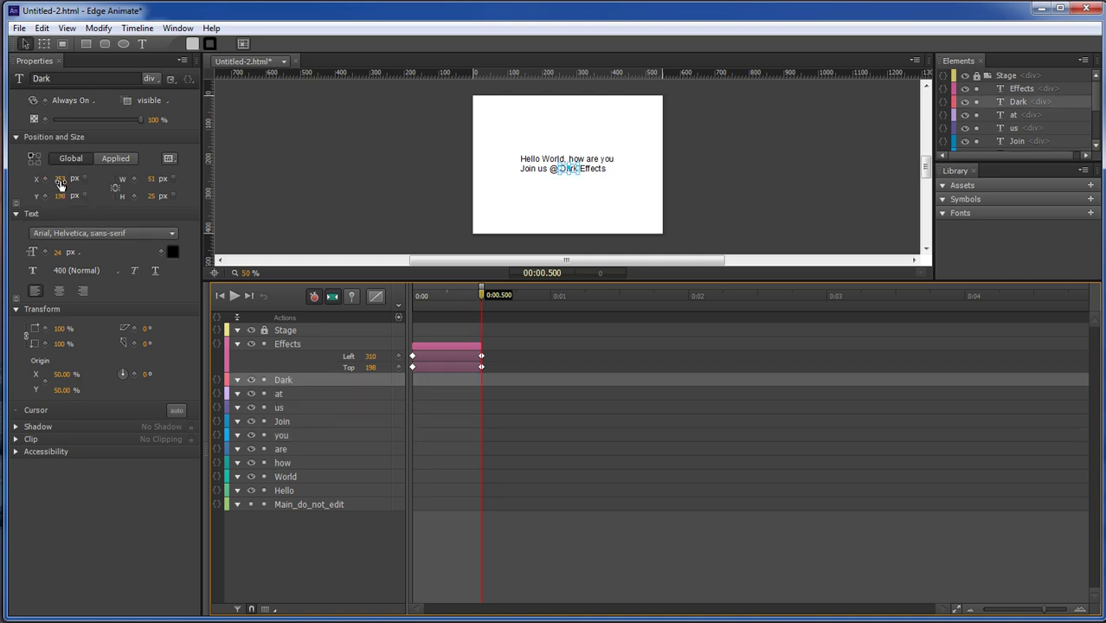
Drop Dark below the stage at 0:00, pin the playhead, and raise it back at 0:00.750.
{"action": "left_click_drag", "start_coordinate": [482, 297], "coordinate": [413, 296]}
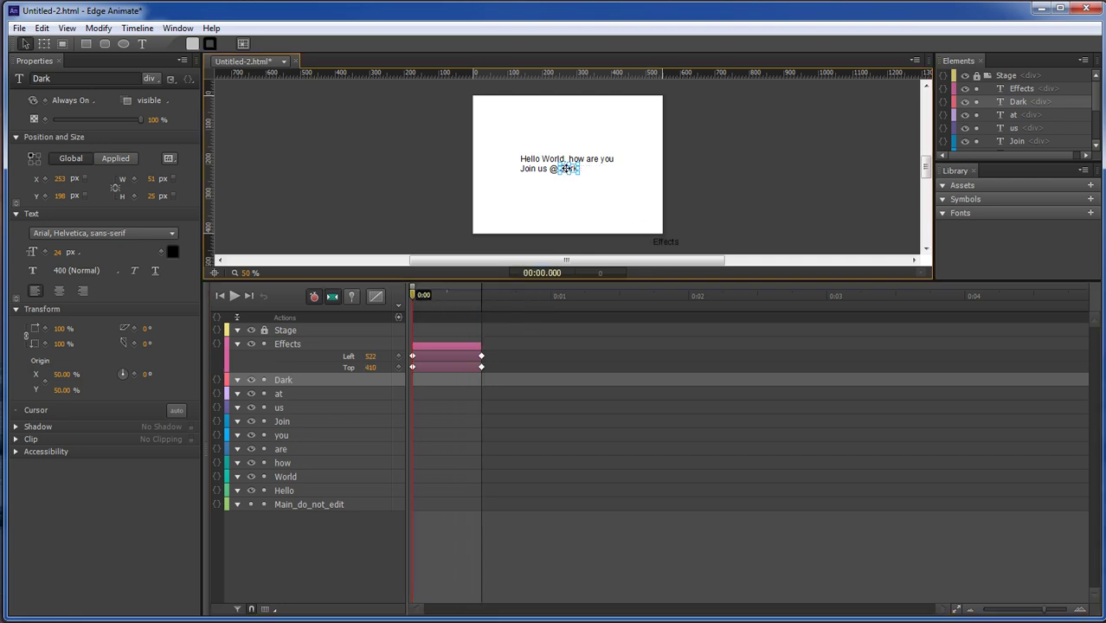
{"action": "left_click_drag", "start_coordinate": [566, 169], "coordinate": [568, 239]}
{"action": "left_click", "coordinate": [420, 299]}
{"action": "key", "text": "p"}
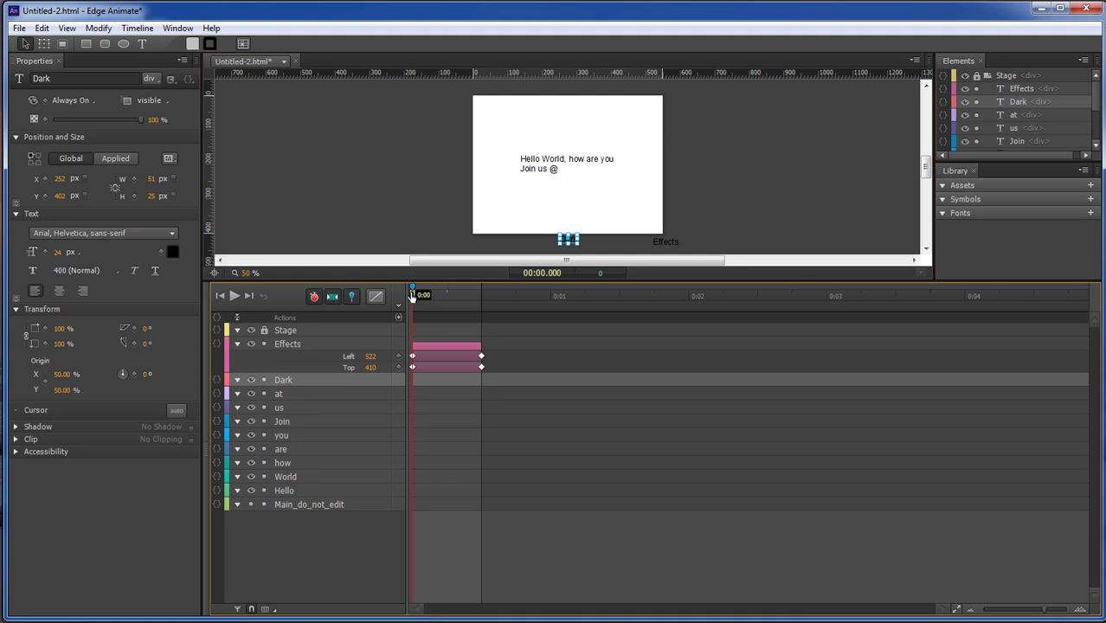
{"action": "left_click_drag", "start_coordinate": [414, 298], "coordinate": [516, 300]}
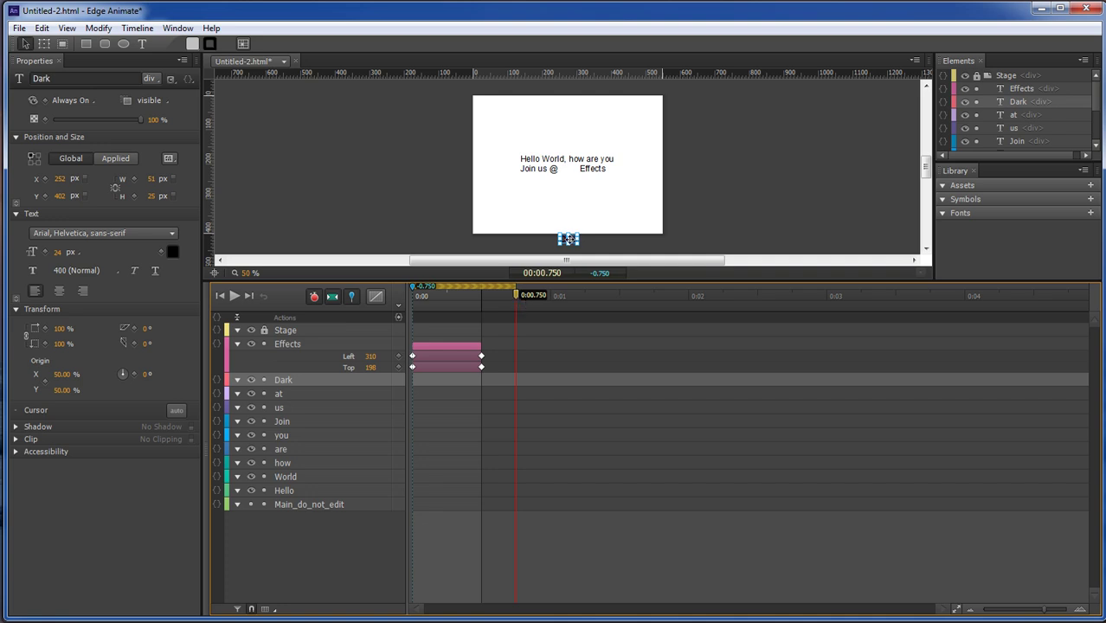
{"action": "left_click_drag", "start_coordinate": [567, 239], "coordinate": [571, 169]}
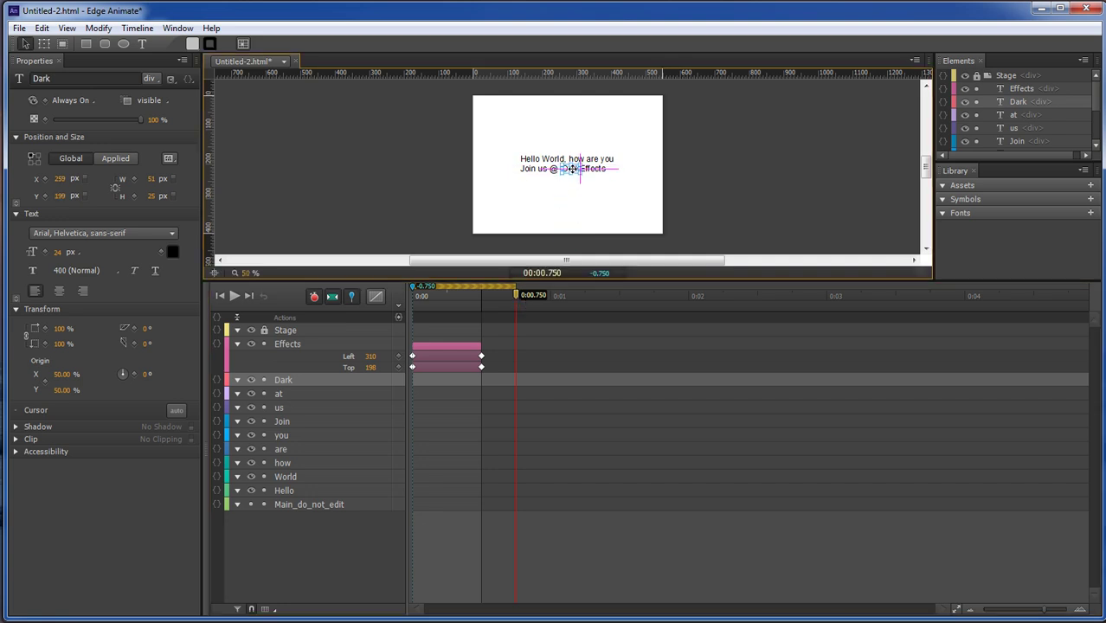
Set Dark's end position to X 253 and rewind to preview Dark and Effects.
{"action": "left_click", "coordinate": [100, 179]}
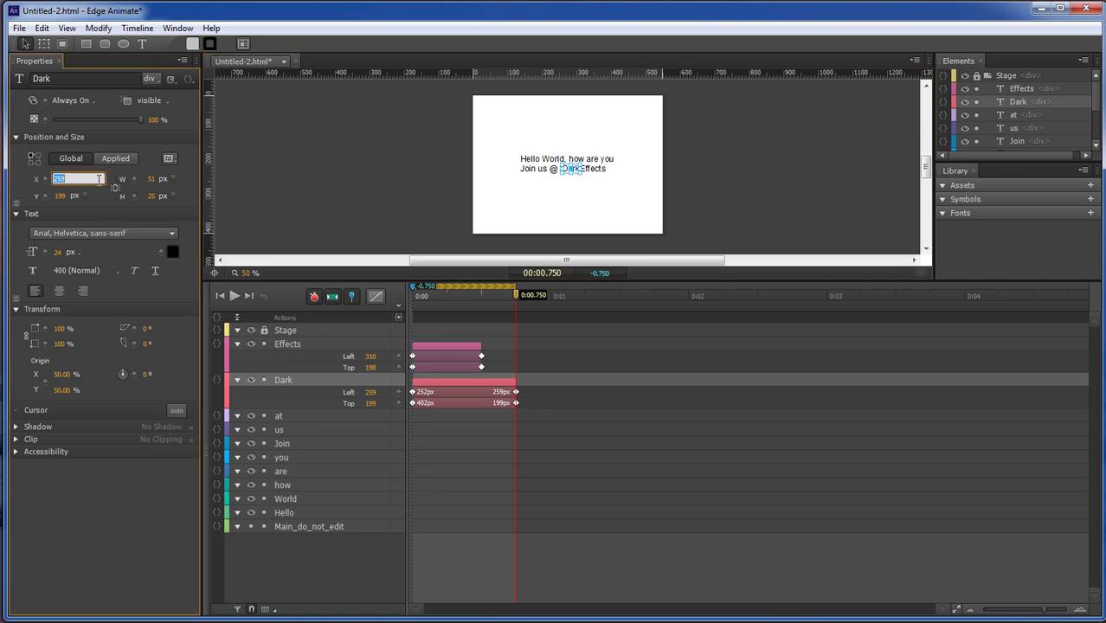
{"action": "type", "text": "253"}
{"action": "key", "text": "Return"}
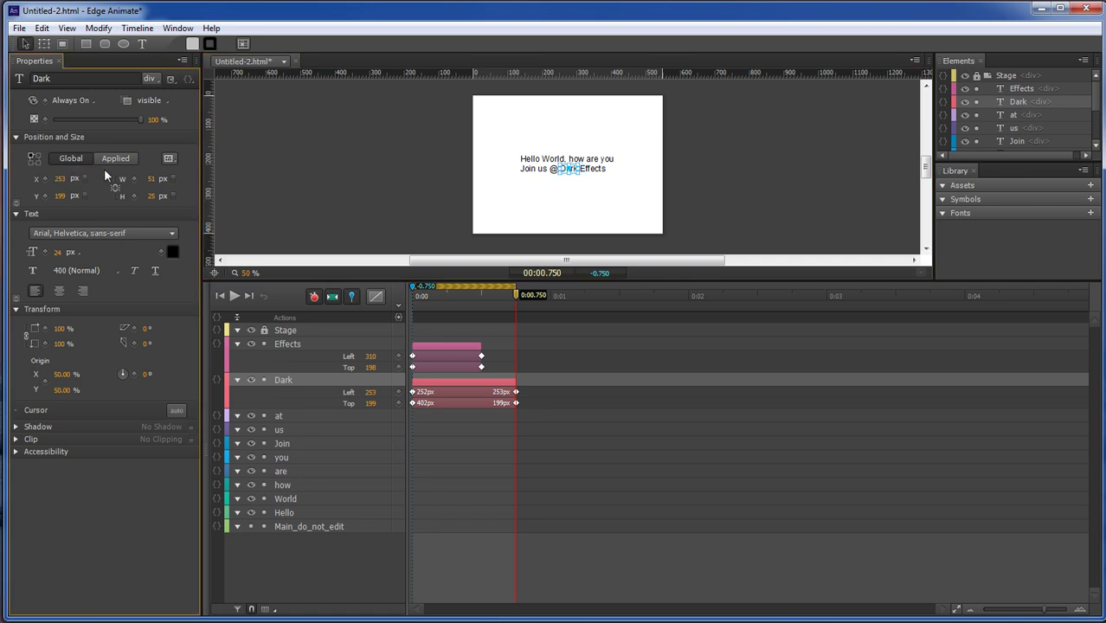
{"action": "left_click", "coordinate": [718, 230]}
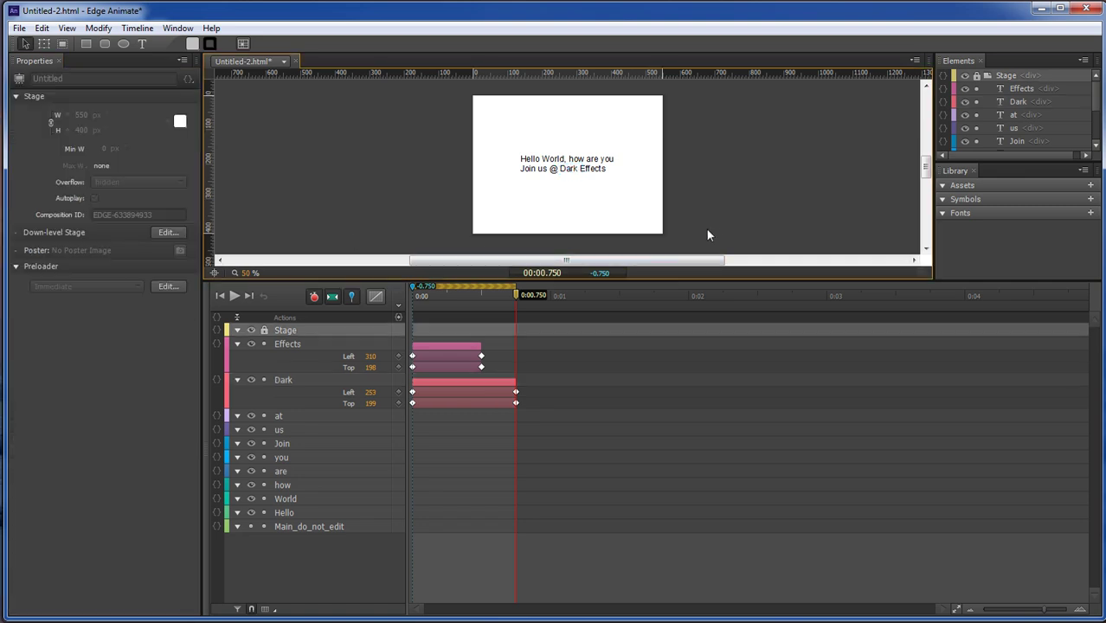
{"action": "mouse_move", "coordinate": [510, 291]}
{"action": "left_mouse_down"}
{"action": "mouse_move", "coordinate": [396, 299]}
{"action": "mouse_move", "coordinate": [519, 300]}
{"action": "left_mouse_up"}
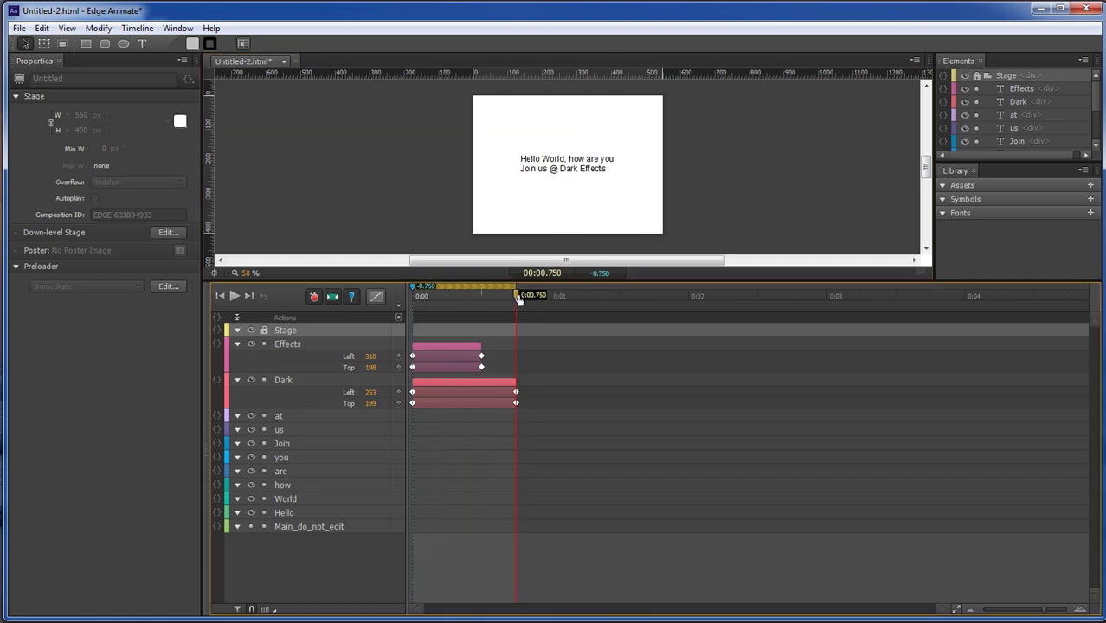
Shift the Effects transition to about 0:03.7 and the Dark transition to about 0:03.1.
{"action": "left_click", "coordinate": [427, 343]}
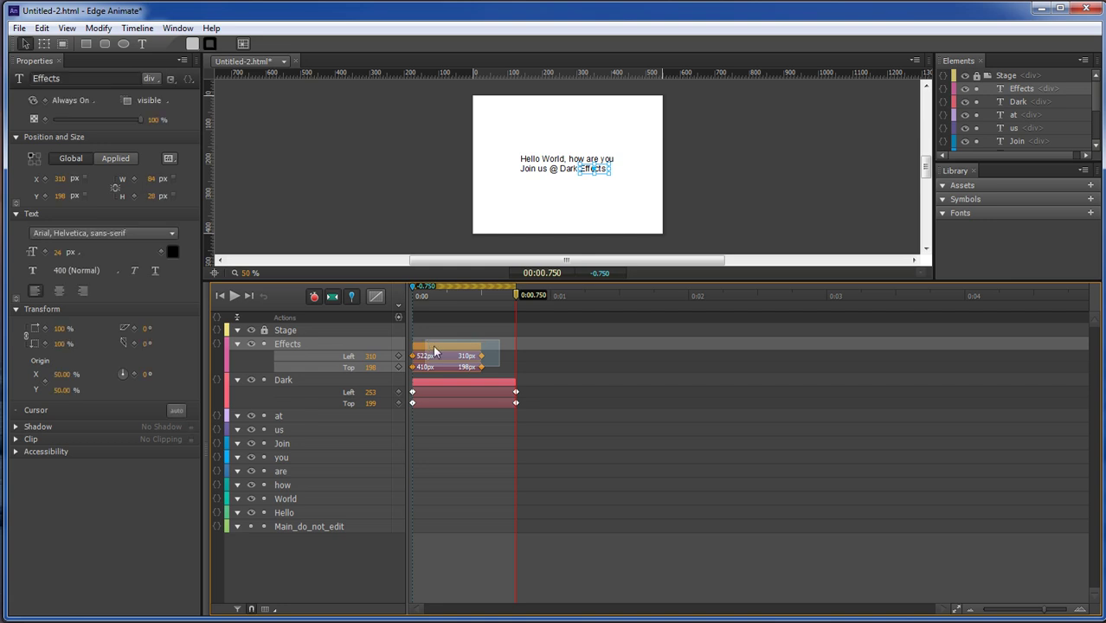
{"action": "left_click_drag", "start_coordinate": [435, 352], "coordinate": [953, 352]}
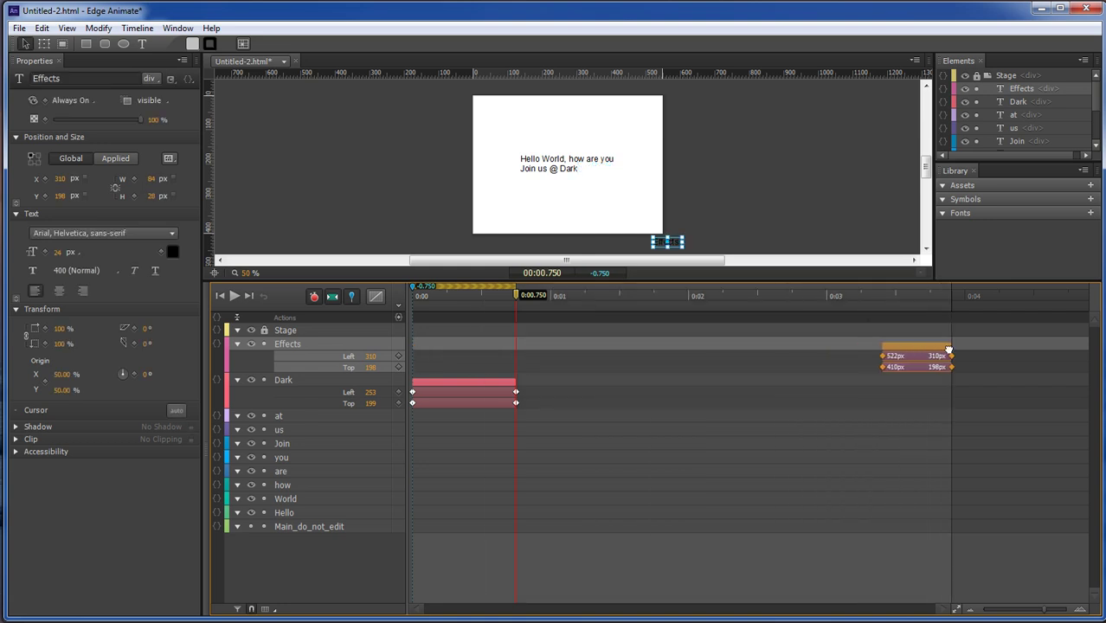
{"action": "left_click", "coordinate": [494, 386]}
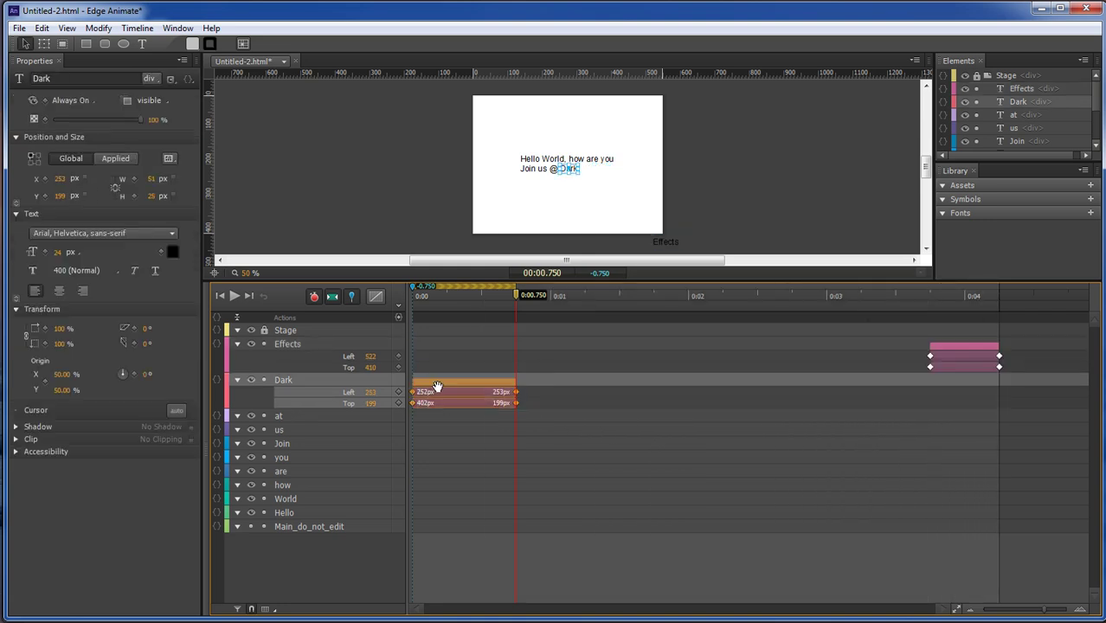
{"action": "left_click_drag", "start_coordinate": [437, 386], "coordinate": [910, 384]}
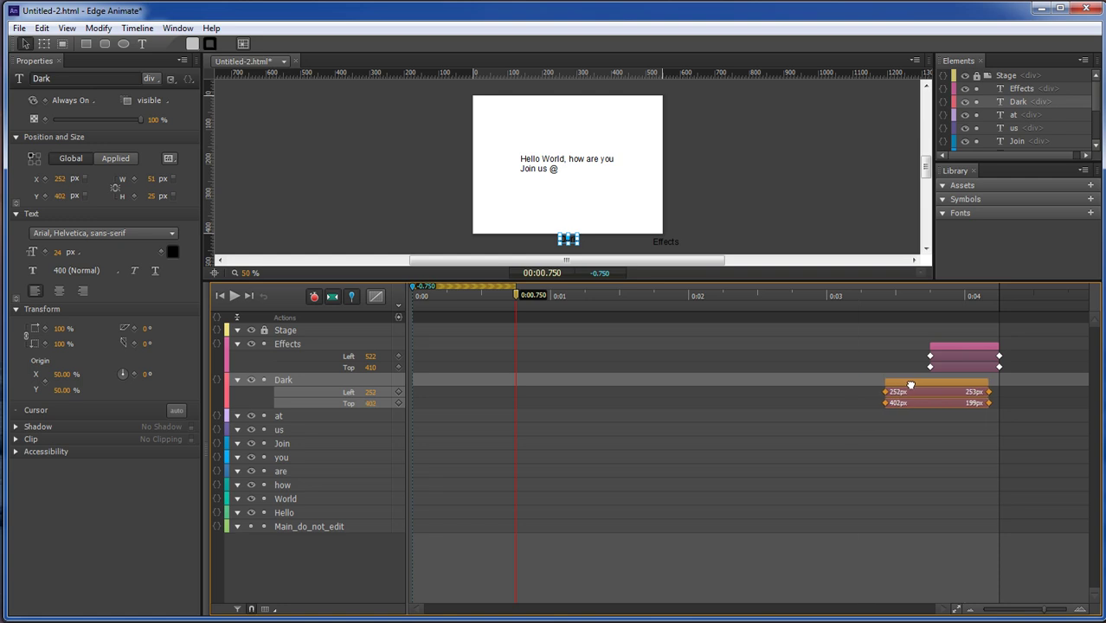
{"action": "left_click", "coordinate": [600, 383]}
{"action": "left_click", "coordinate": [278, 415]}
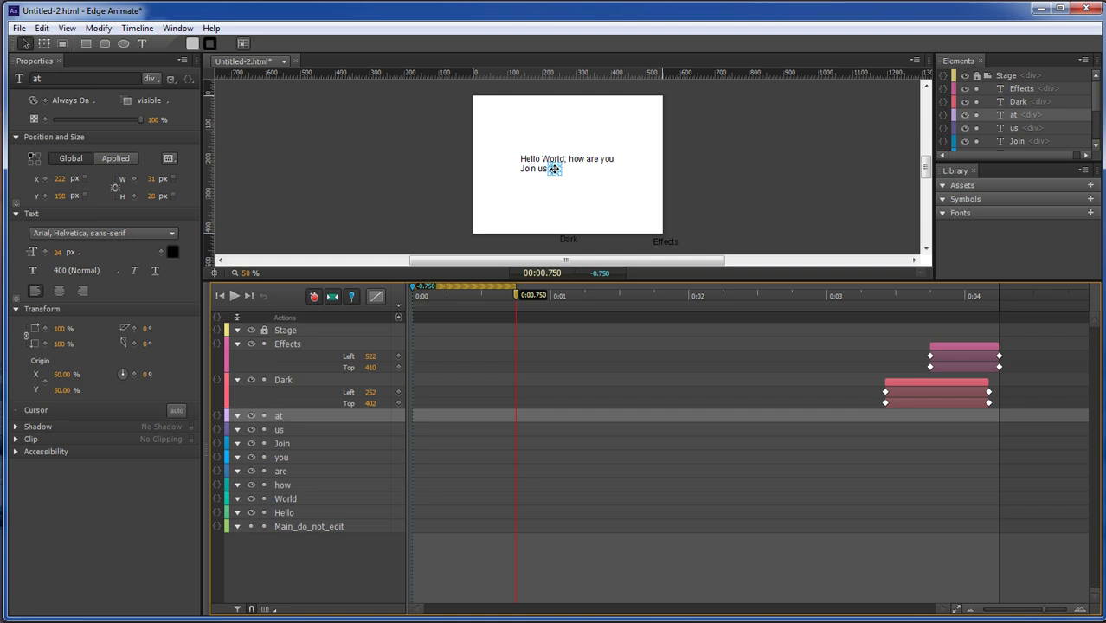
Start the @ word below the stage at 0:00 and bring it back beside 'Join us' at 0:00.5.
{"action": "left_click_drag", "start_coordinate": [550, 199], "coordinate": [542, 243]}
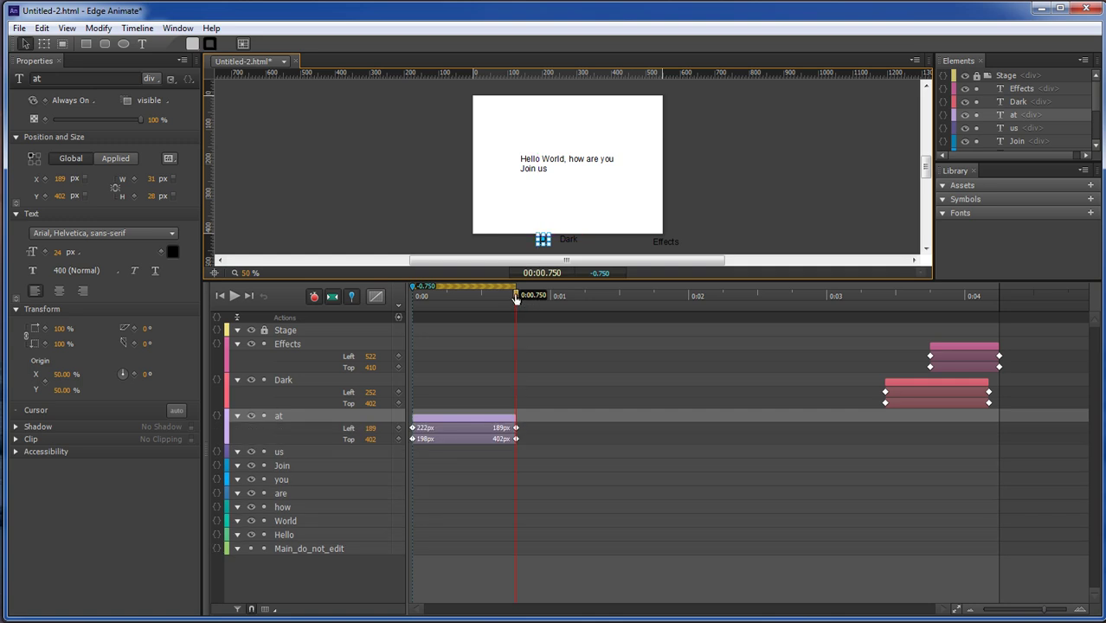
{"action": "key", "text": "ctrl+z"}
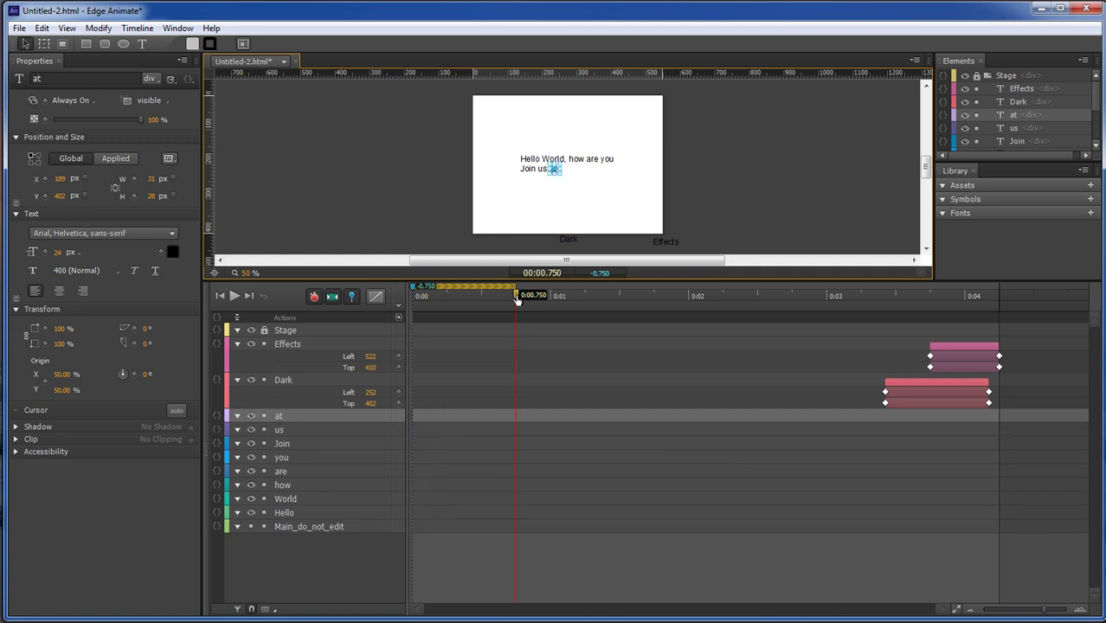
{"action": "left_click_drag", "start_coordinate": [517, 294], "coordinate": [413, 297]}
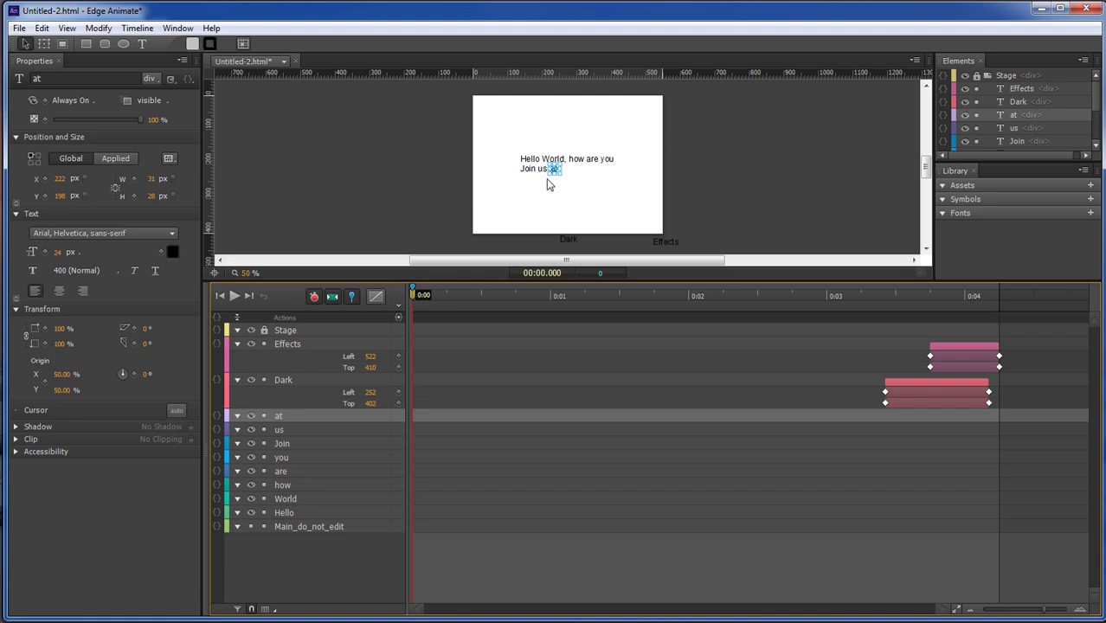
{"action": "left_click_drag", "start_coordinate": [554, 169], "coordinate": [546, 243]}
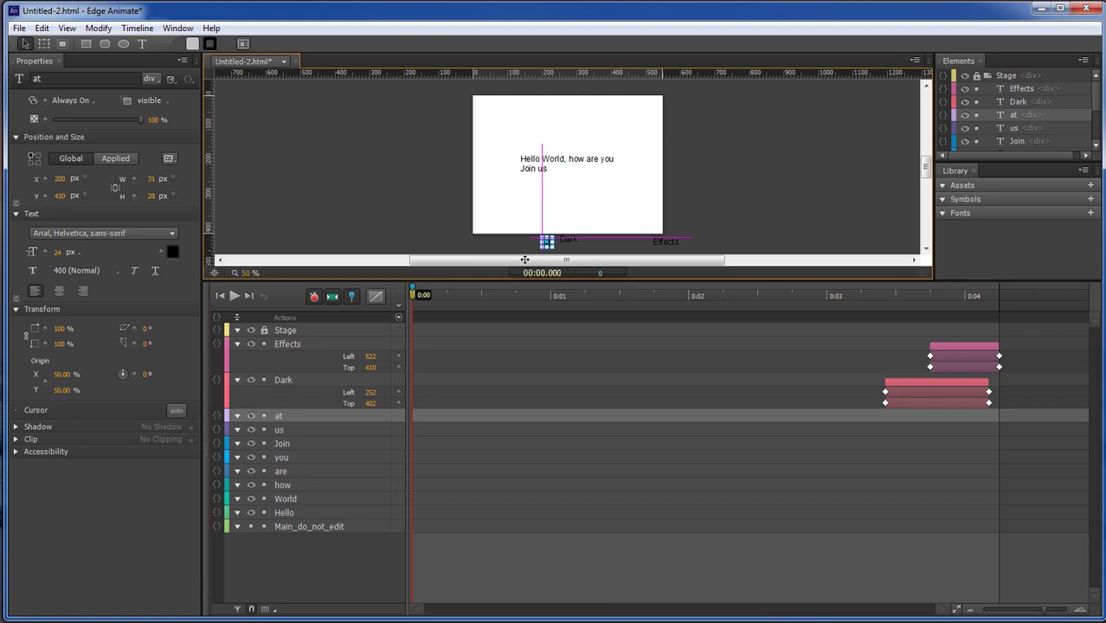
{"action": "left_click_drag", "start_coordinate": [416, 298], "coordinate": [482, 297]}
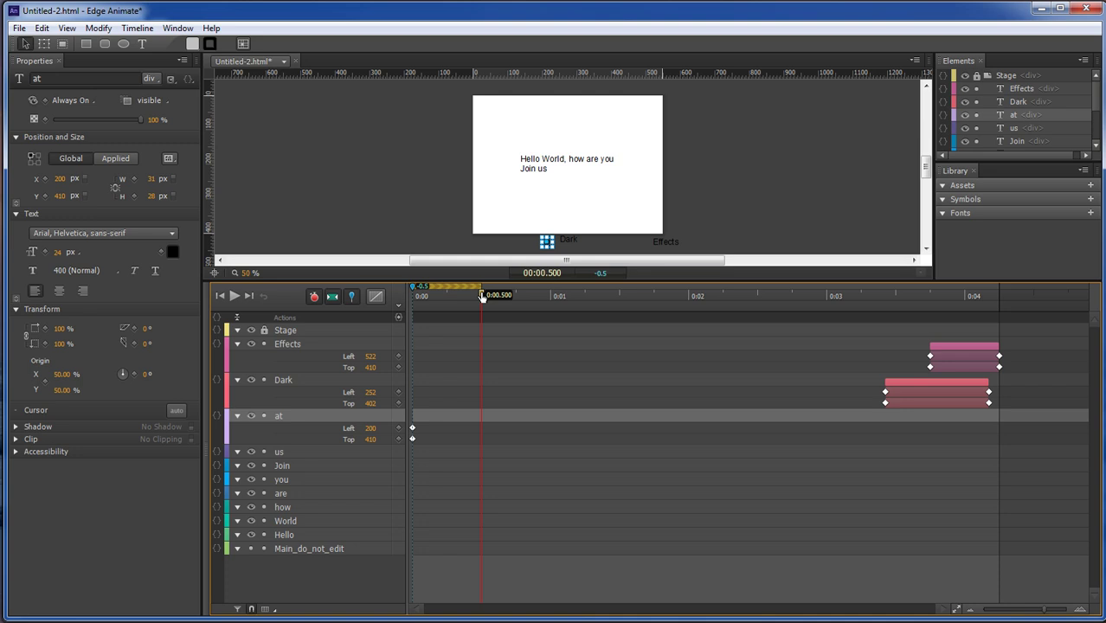
{"action": "left_click", "coordinate": [547, 242]}
{"action": "left_click_drag", "start_coordinate": [547, 241], "coordinate": [543, 168]}
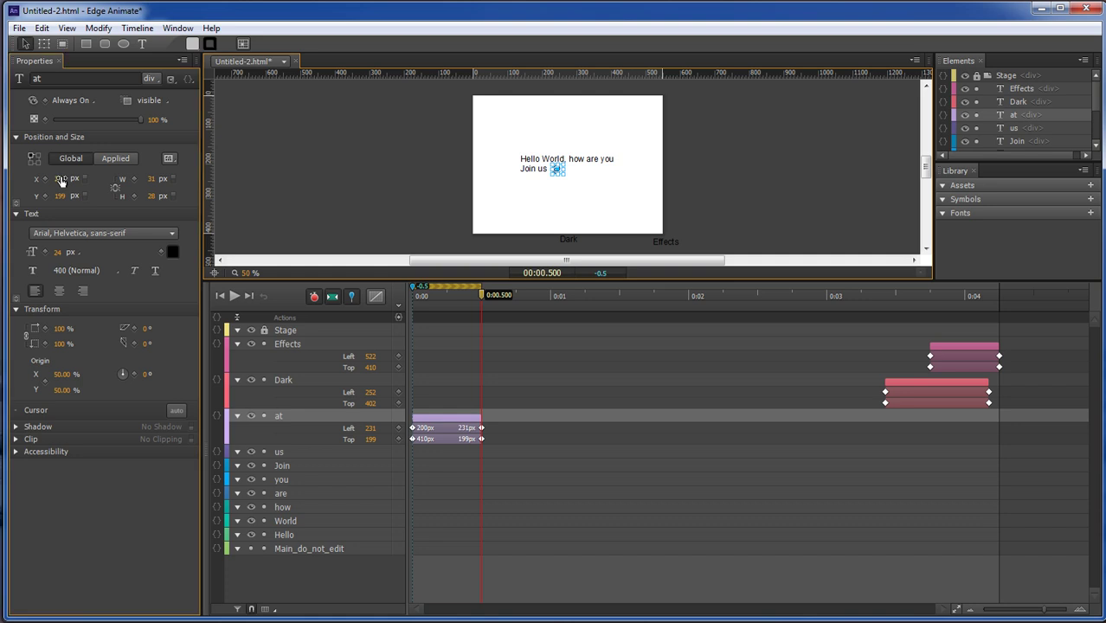
Set the @ word's end X to 222 and delay its transition to about 0:03.3.
{"action": "left_click", "coordinate": [57, 178]}
{"action": "type", "text": "222"}
{"action": "key", "text": "Return"}
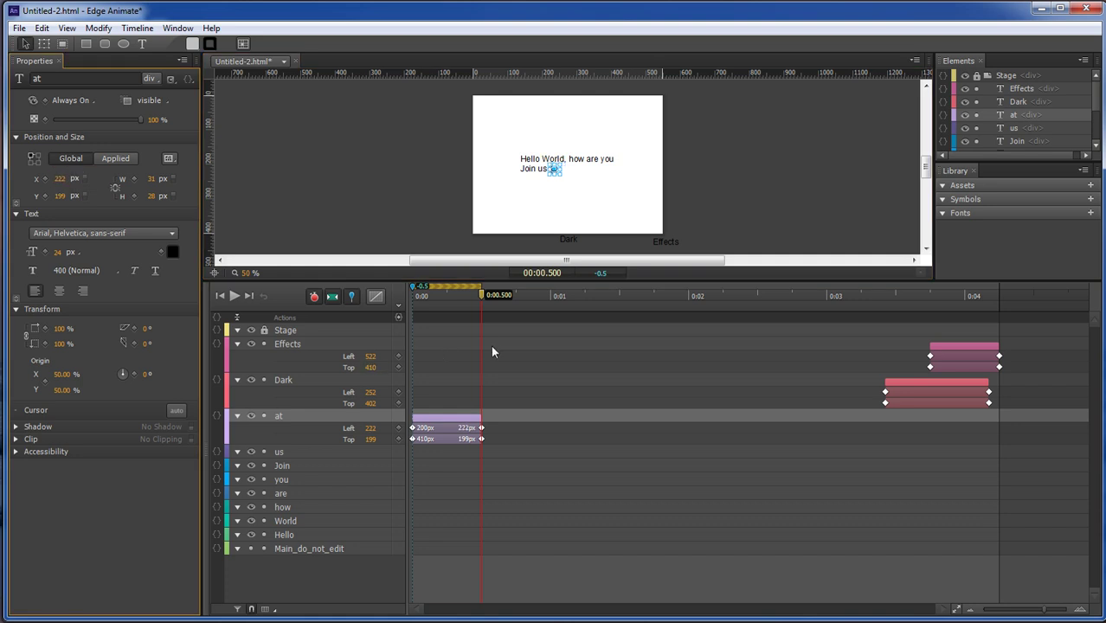
{"action": "left_click", "coordinate": [438, 428]}
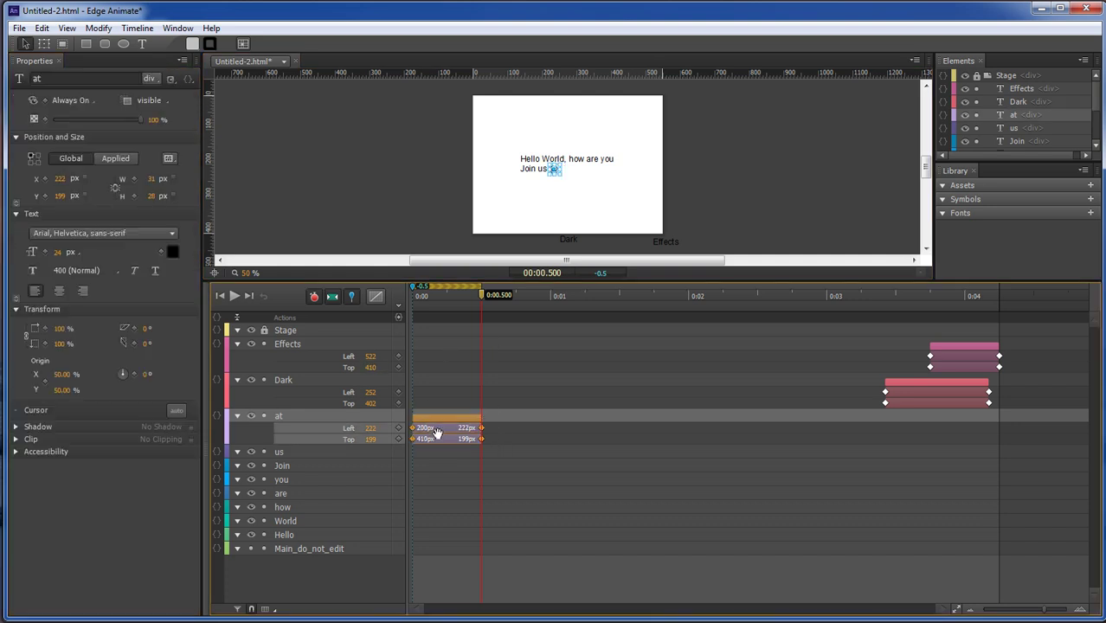
{"action": "left_click_drag", "start_coordinate": [439, 429], "coordinate": [888, 430]}
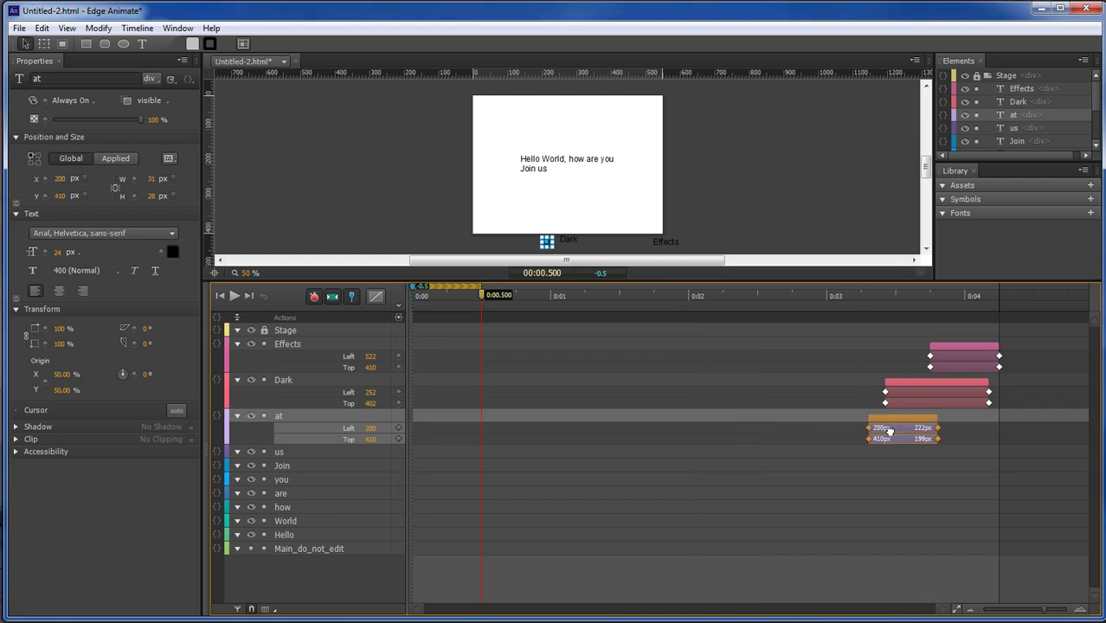
Start 'us' below the stage at 0:00 and bring it back up beside Join at 0:00.5.
{"action": "left_click", "coordinate": [281, 454]}
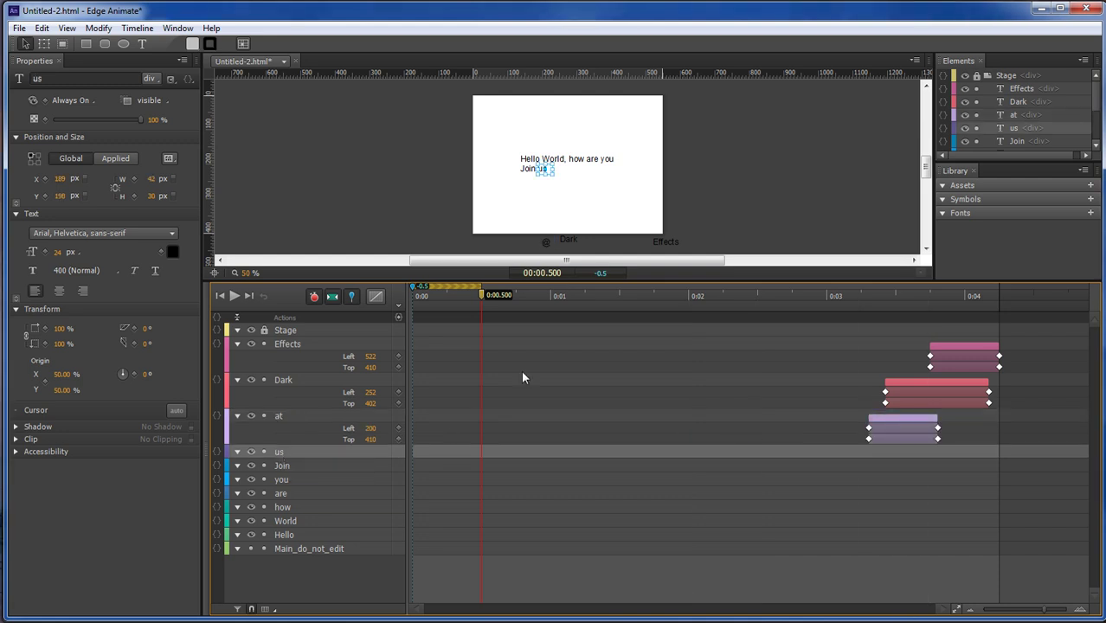
{"action": "left_click_drag", "start_coordinate": [481, 298], "coordinate": [396, 298]}
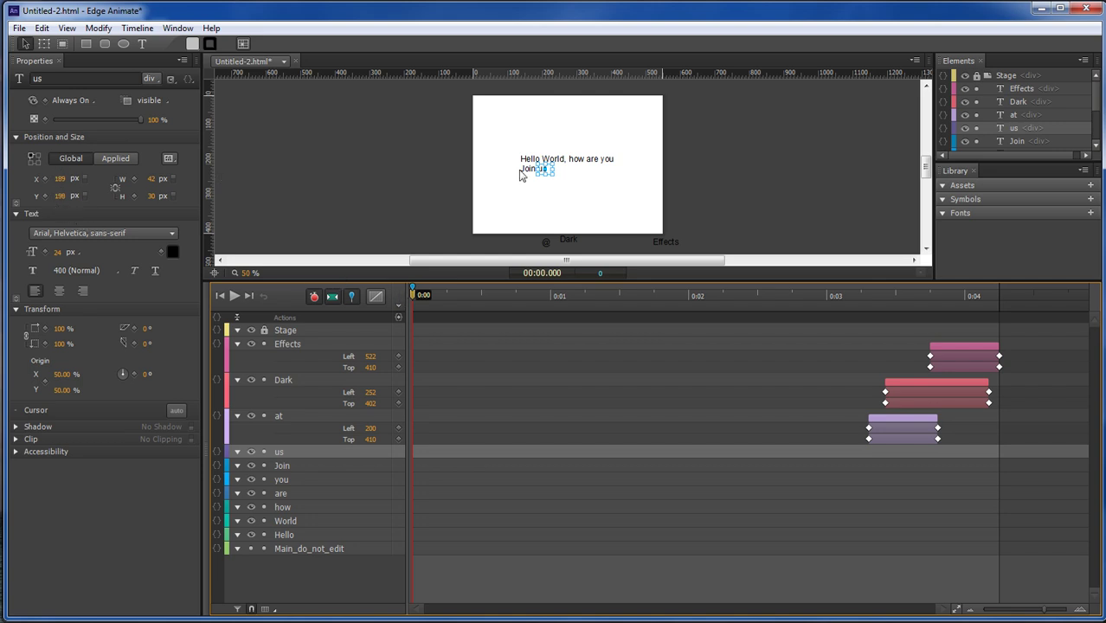
{"action": "left_click_drag", "start_coordinate": [546, 168], "coordinate": [525, 242]}
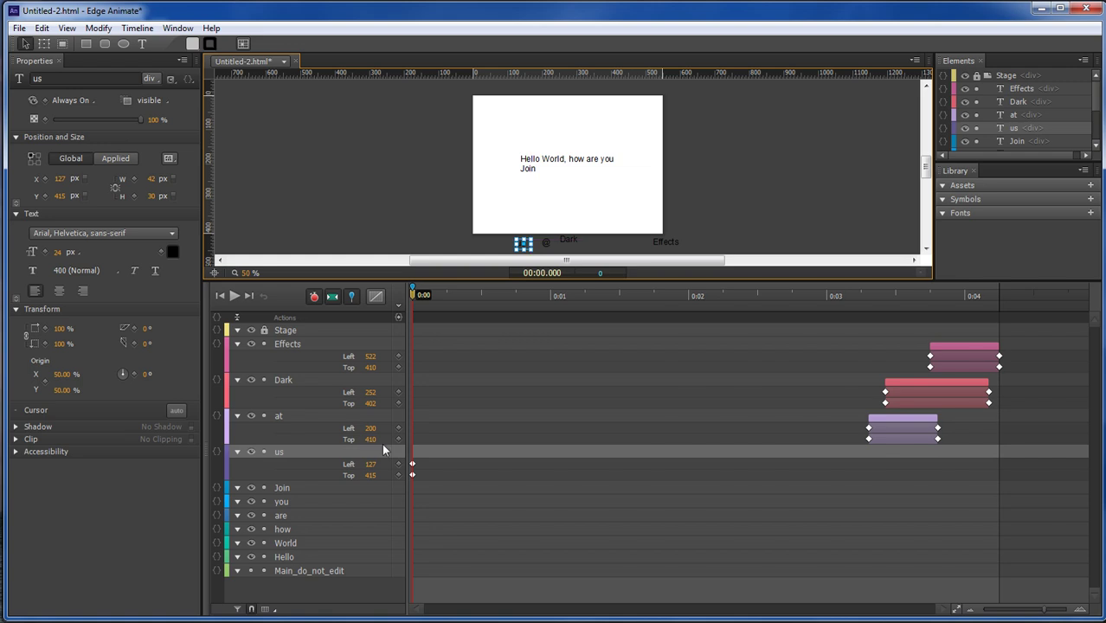
{"action": "left_click_drag", "start_coordinate": [412, 299], "coordinate": [473, 298]}
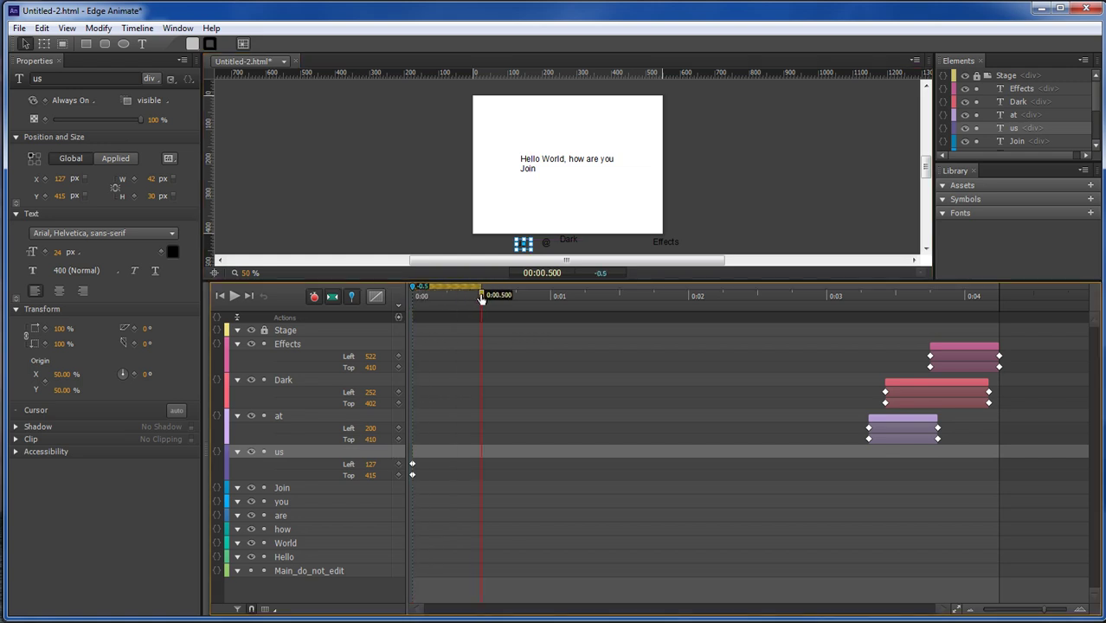
{"action": "left_click", "coordinate": [60, 178]}
{"action": "key", "text": "Return"}
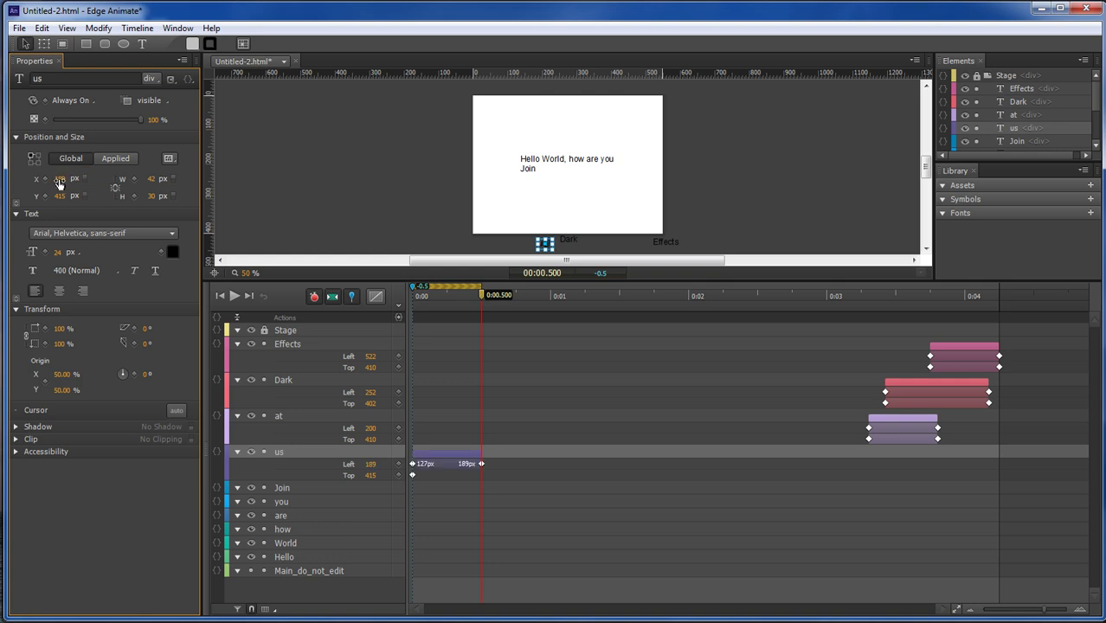
{"action": "key", "text": "ctrl+z"}
{"action": "left_click_drag", "start_coordinate": [522, 243], "coordinate": [542, 170]}
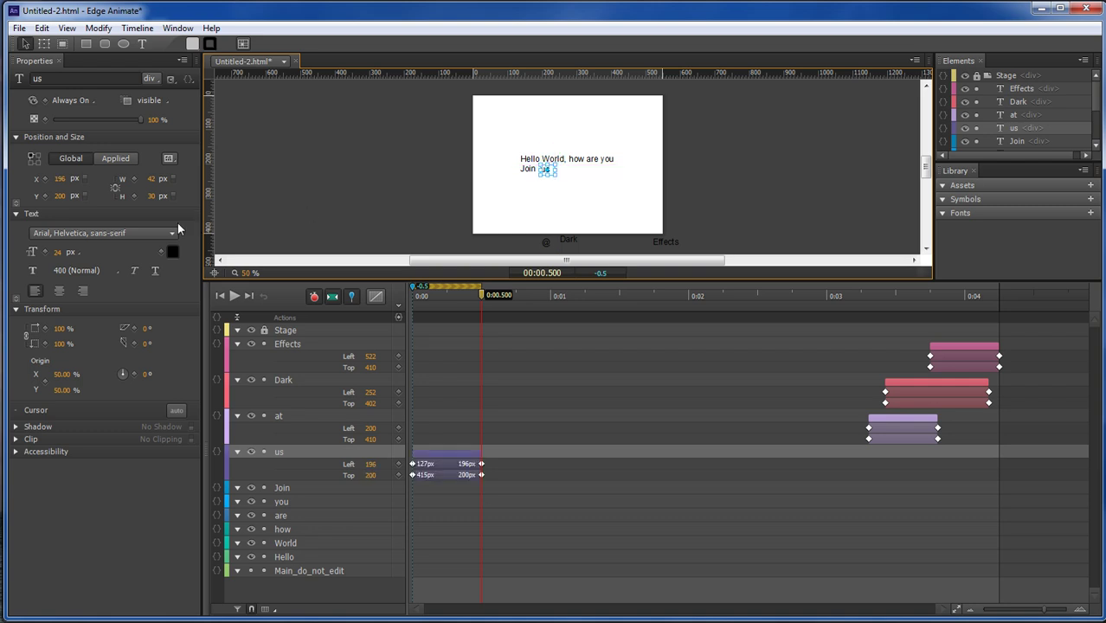
Set the end position of 'us' to X 189, Y 198.
{"action": "left_click", "coordinate": [58, 180]}
{"action": "type", "text": "189"}
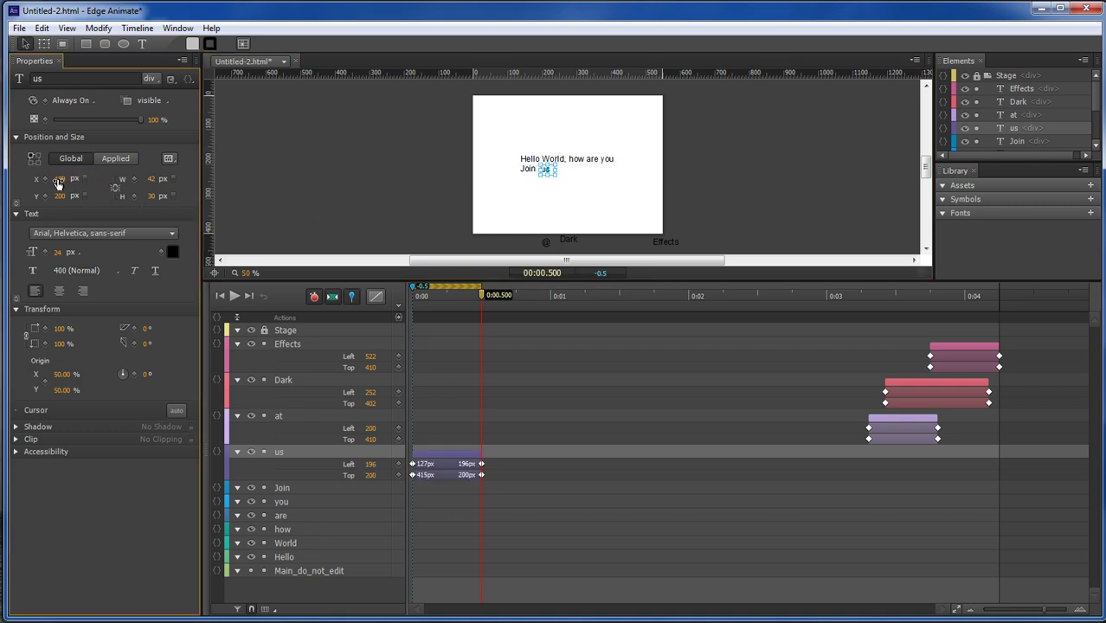
{"action": "key", "text": "Return"}
{"action": "left_click", "coordinate": [525, 235]}
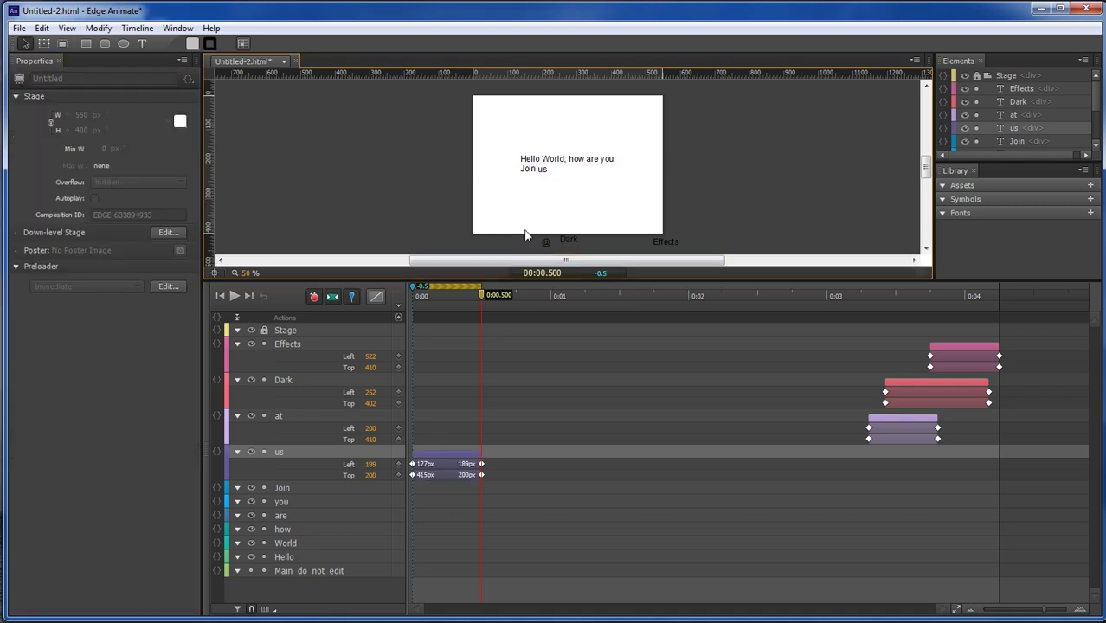
{"action": "left_click", "coordinate": [543, 168]}
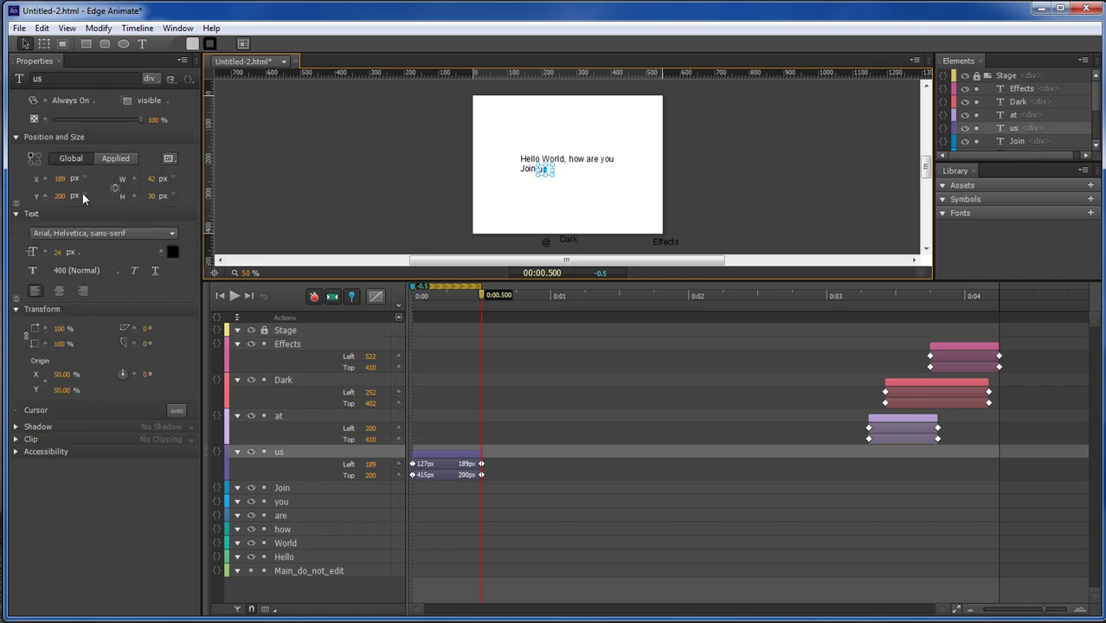
{"action": "left_click", "coordinate": [526, 168]}
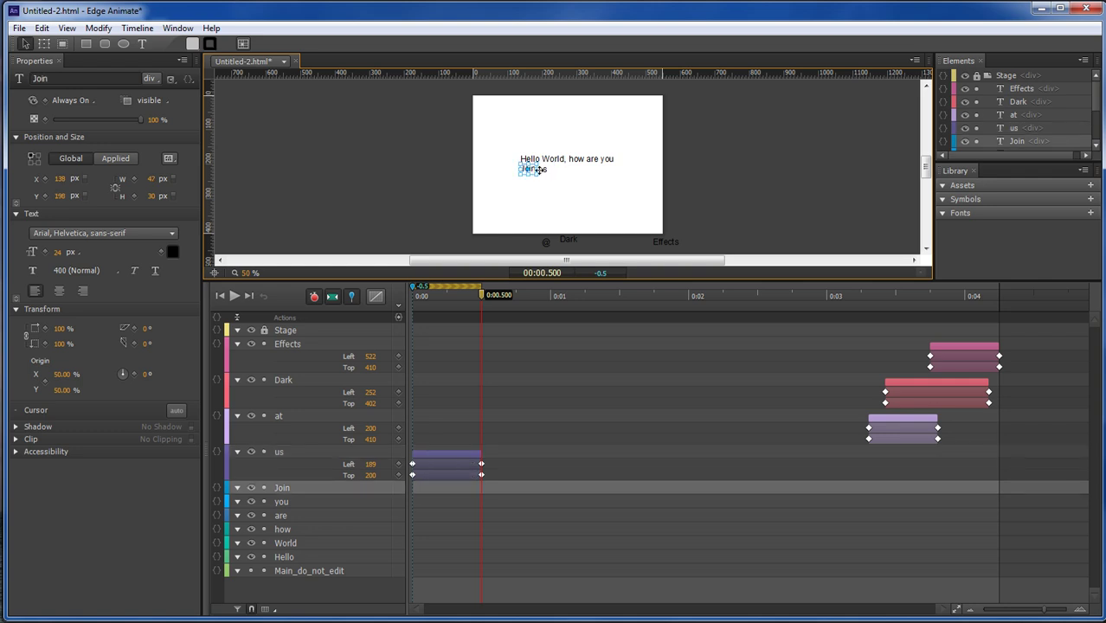
{"action": "left_click", "coordinate": [543, 171]}
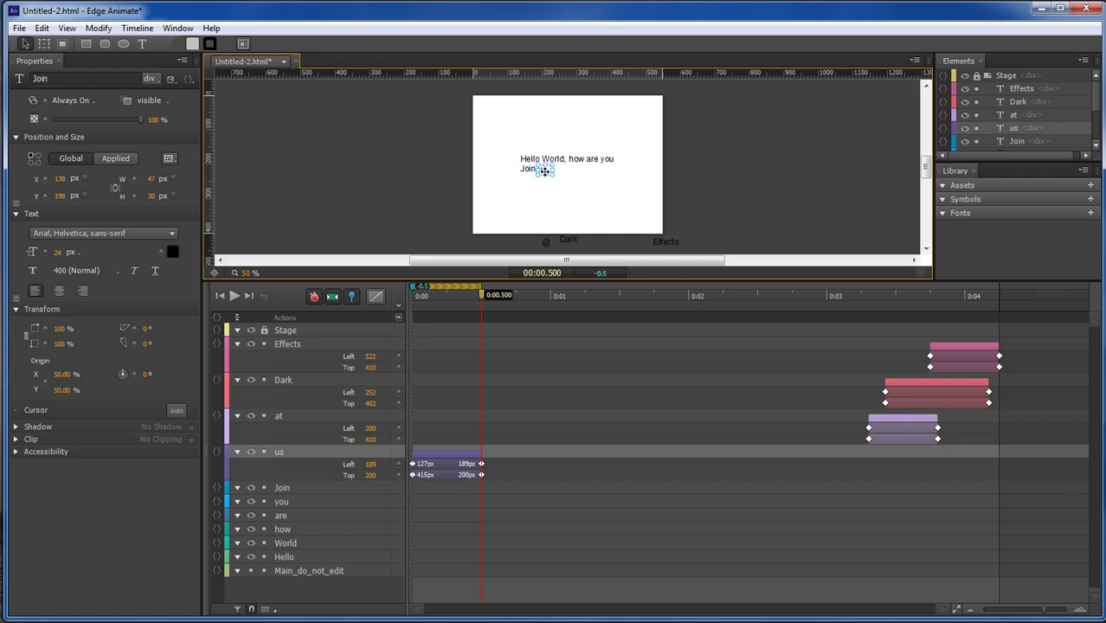
{"action": "left_click", "coordinate": [58, 195]}
{"action": "type", "text": "198"}
{"action": "key", "text": "Return"}
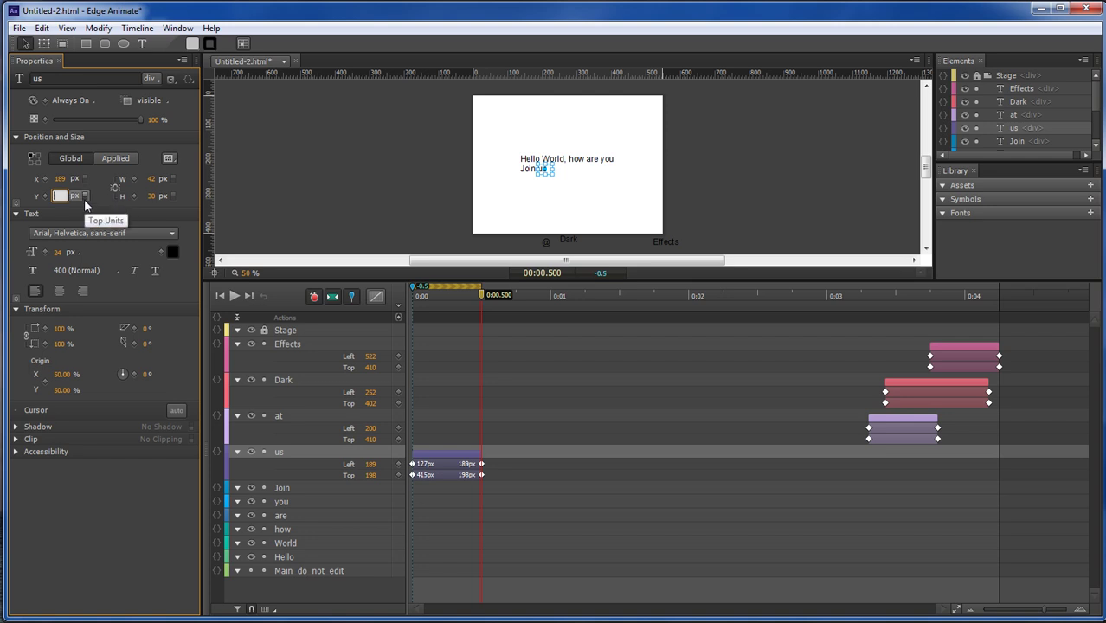
{"action": "left_click", "coordinate": [415, 177]}
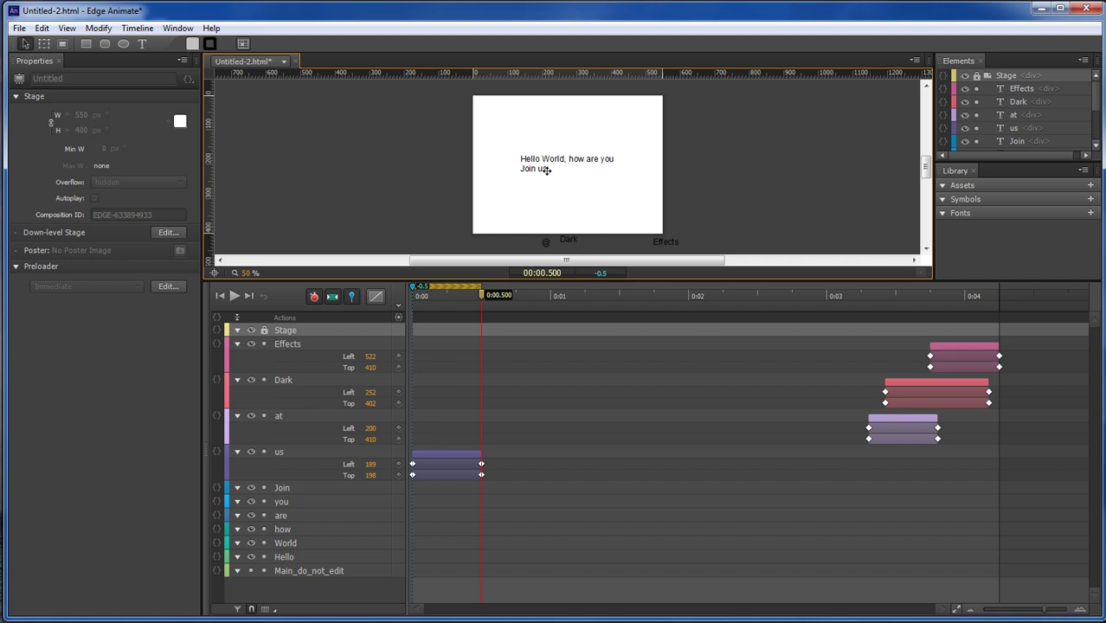
Delay the 'us' transition to start around 0:03.1.
{"action": "left_click", "coordinate": [448, 490]}
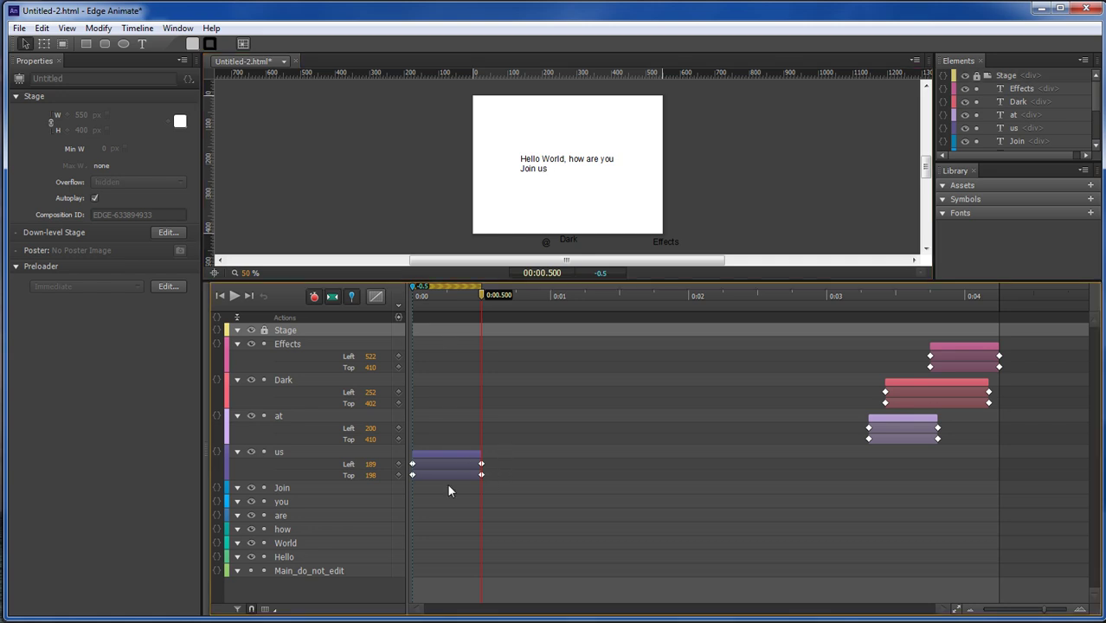
{"action": "left_click_drag", "start_coordinate": [450, 464], "coordinate": [884, 464]}
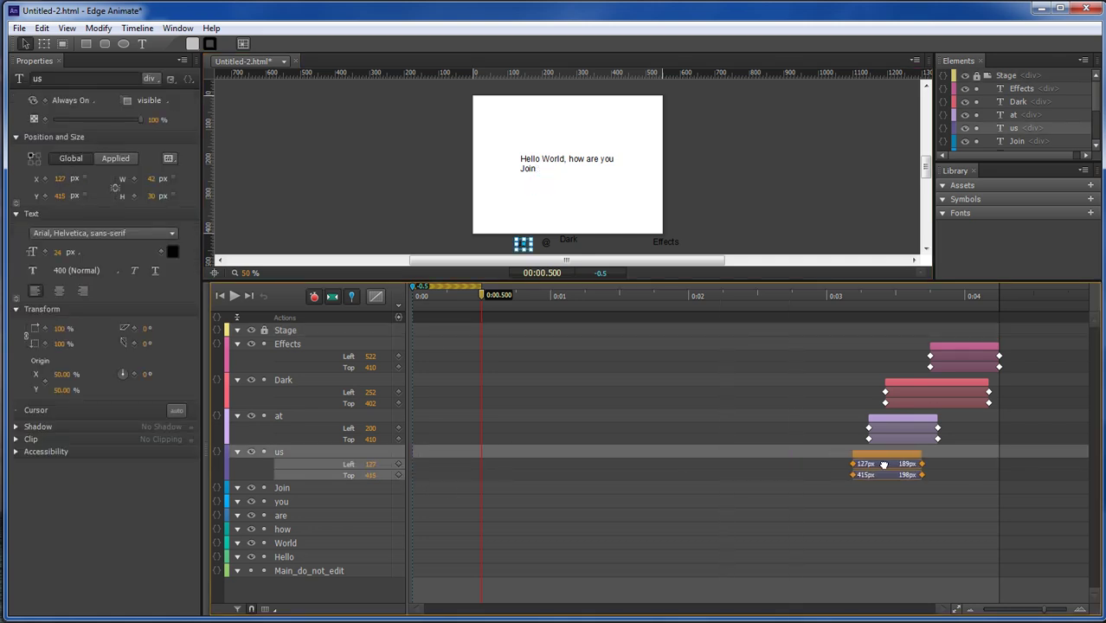
{"action": "left_click", "coordinate": [284, 488]}
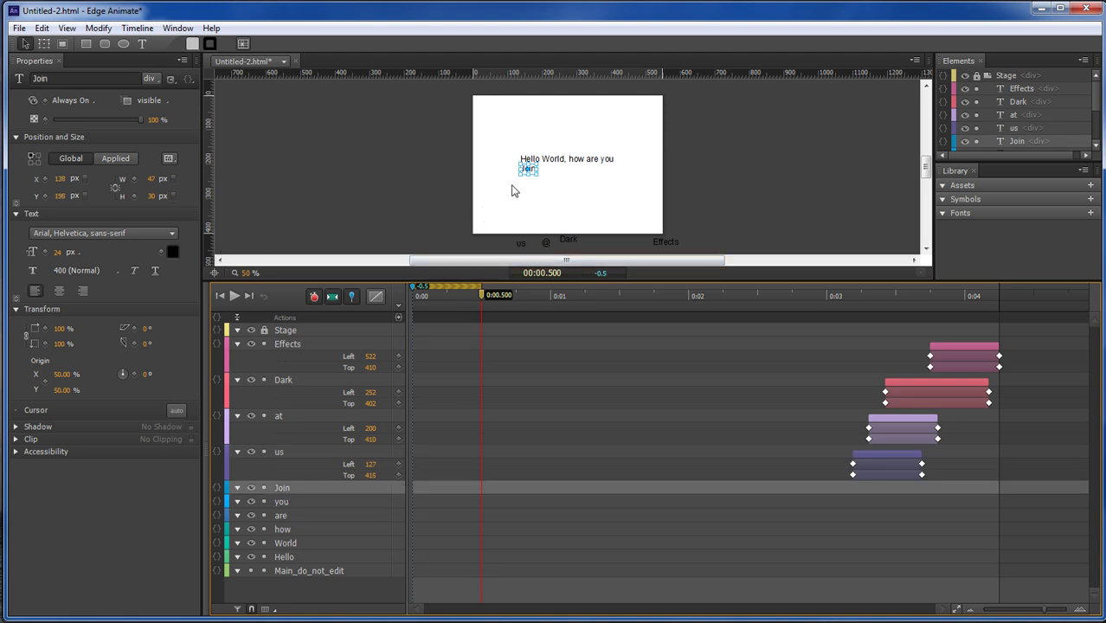
Start Join below the stage at 0:00 and return it to Y 198 at 0:00.5.
{"action": "left_click_drag", "start_coordinate": [528, 169], "coordinate": [492, 242]}
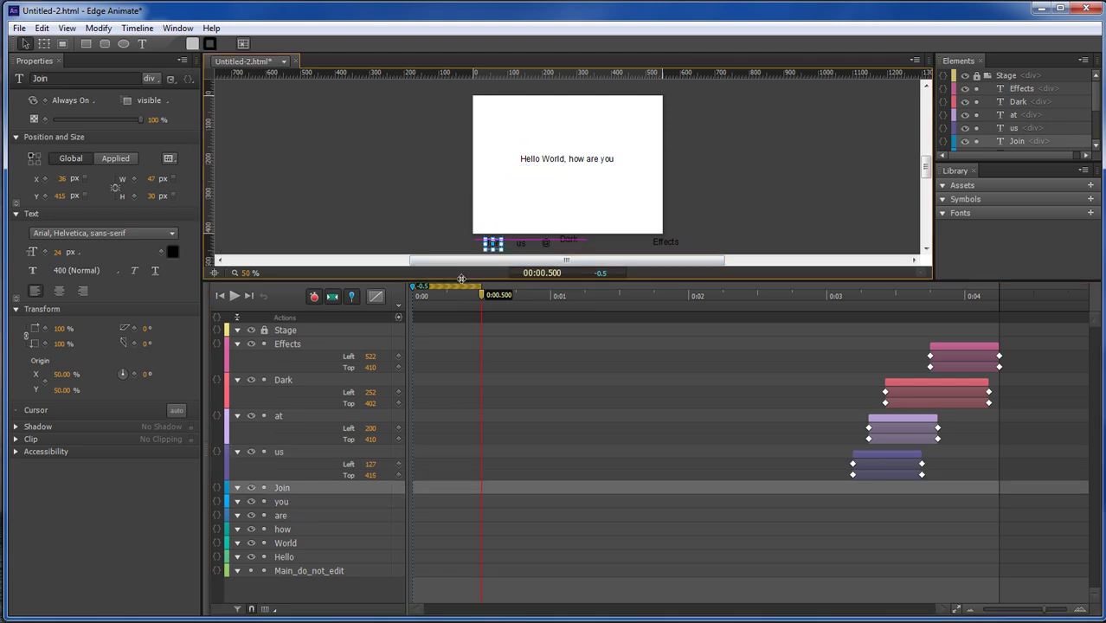
{"action": "key", "text": "ctrl+z"}
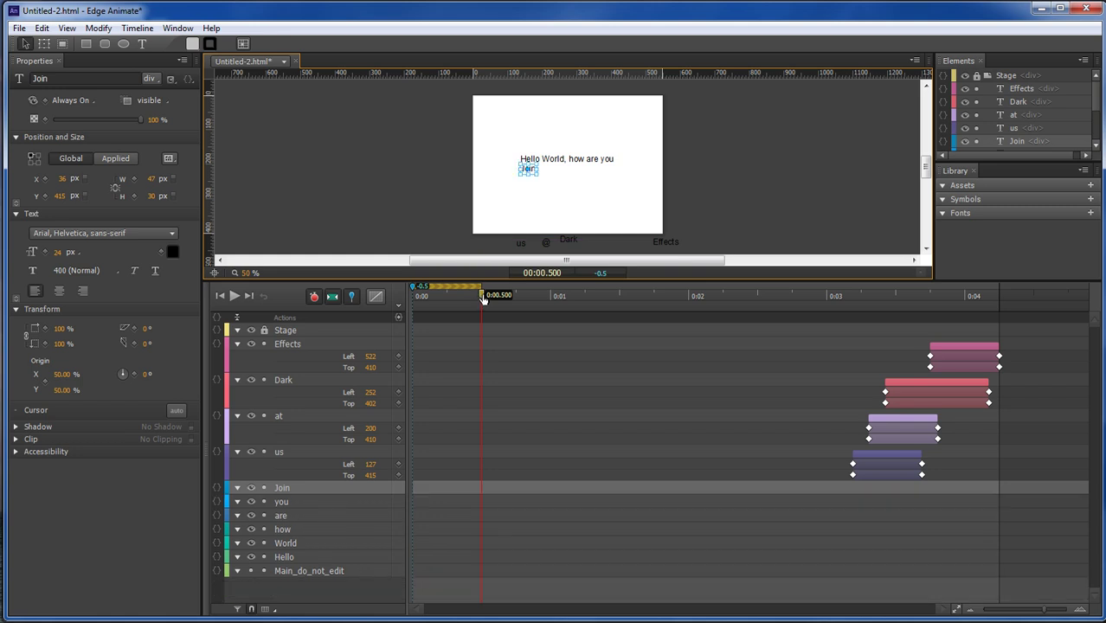
{"action": "left_click_drag", "start_coordinate": [483, 298], "coordinate": [402, 299]}
{"action": "left_click_drag", "start_coordinate": [528, 168], "coordinate": [491, 245]}
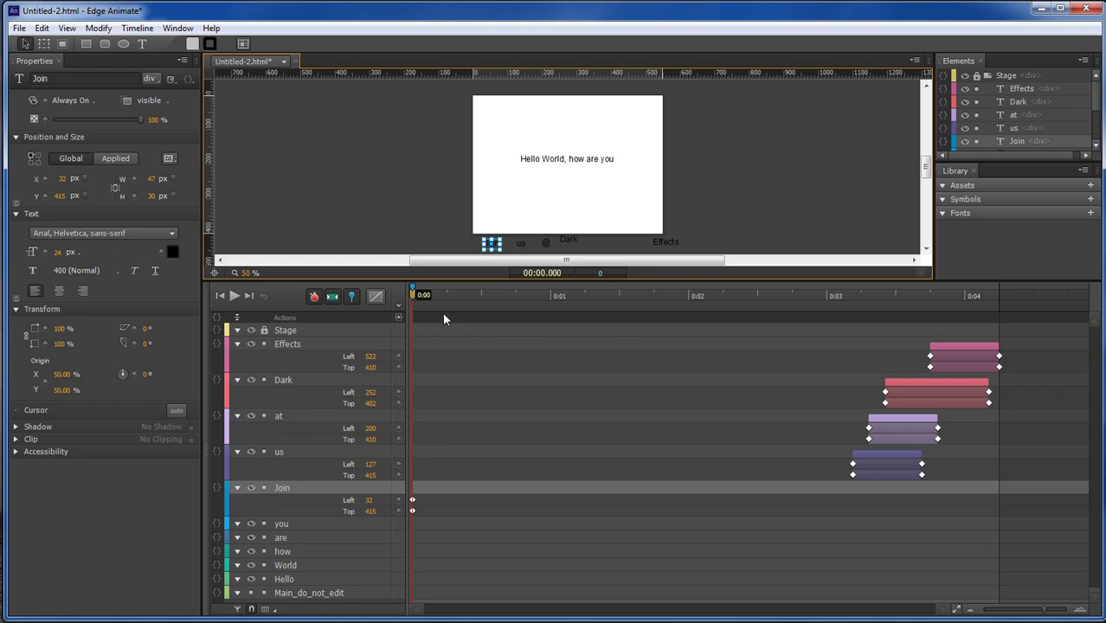
{"action": "left_click_drag", "start_coordinate": [412, 295], "coordinate": [482, 296]}
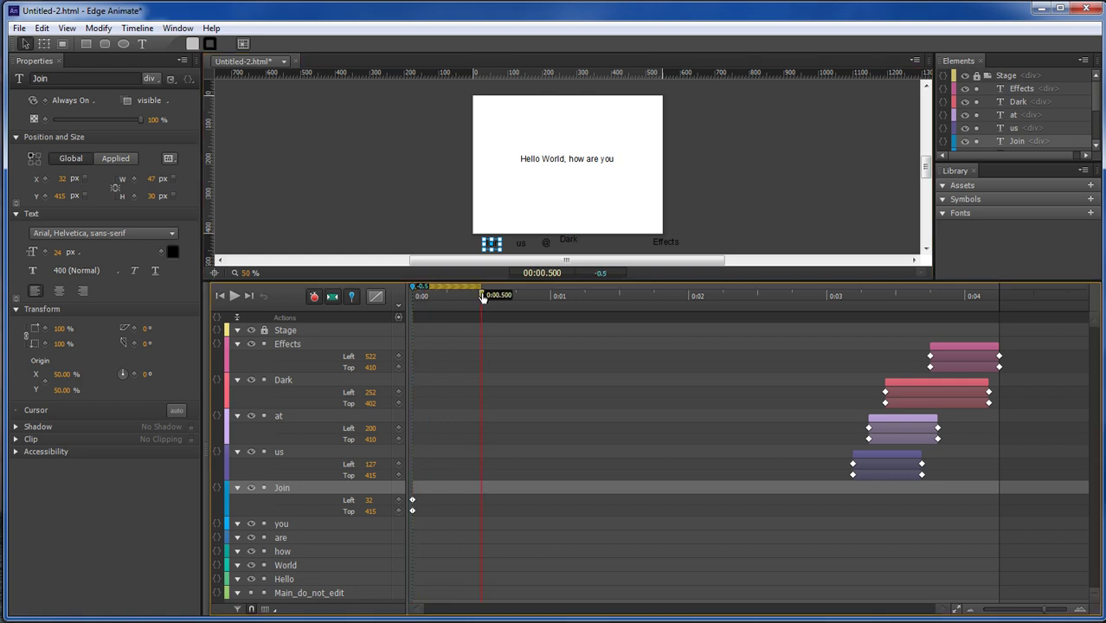
{"action": "left_click_drag", "start_coordinate": [492, 243], "coordinate": [513, 171]}
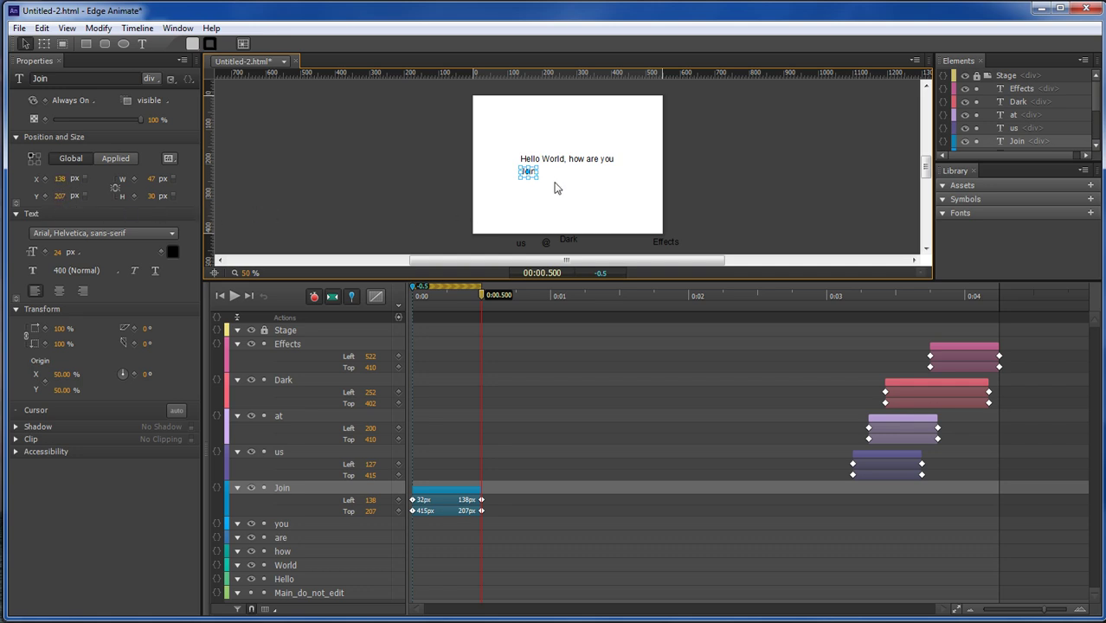
{"action": "left_click", "coordinate": [60, 195]}
{"action": "type", "text": "19"}
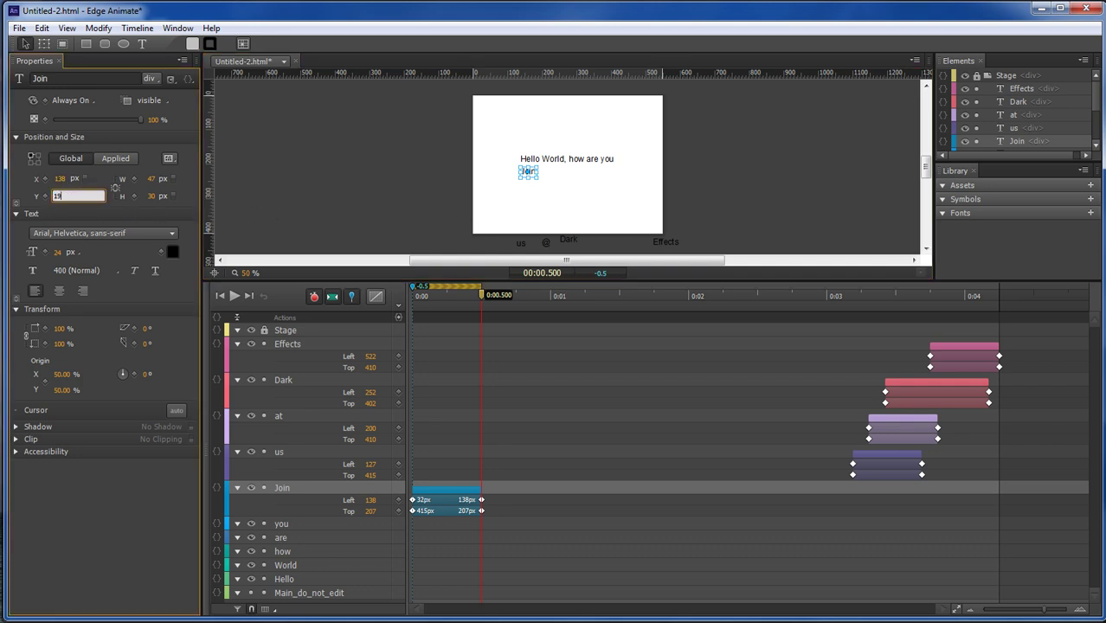
{"action": "type", "text": "8"}
{"action": "key", "text": "Return"}
{"action": "left_click", "coordinate": [343, 205]}
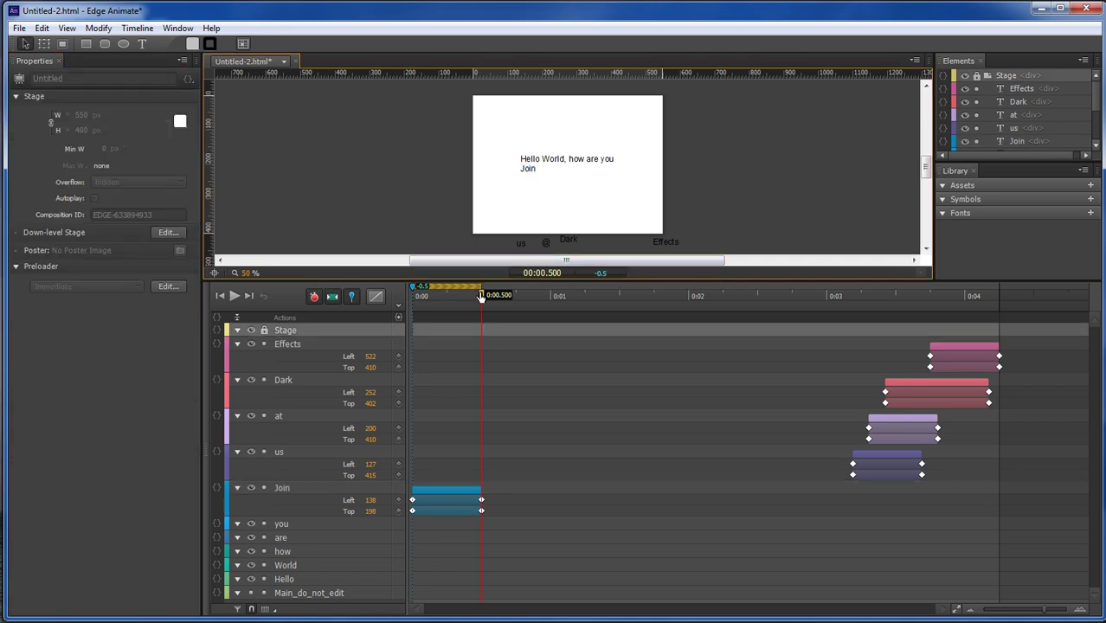
Delay Join's transition to about 0:03 and scrub to 0:04.3 to check the line.
{"action": "left_click", "coordinate": [420, 506]}
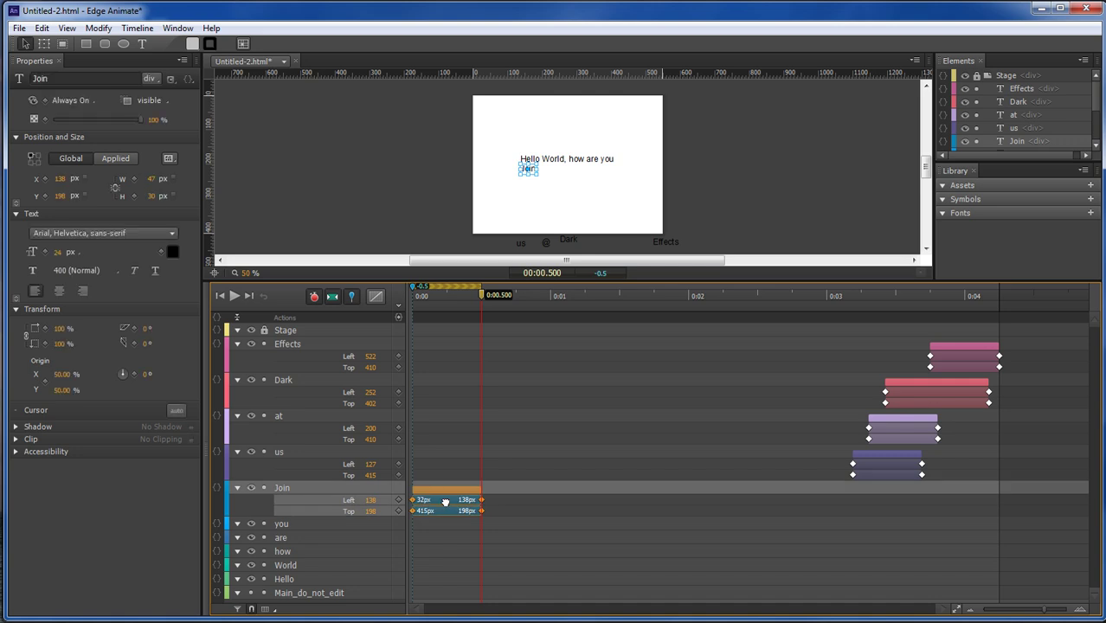
{"action": "left_click_drag", "start_coordinate": [420, 506], "coordinate": [906, 502]}
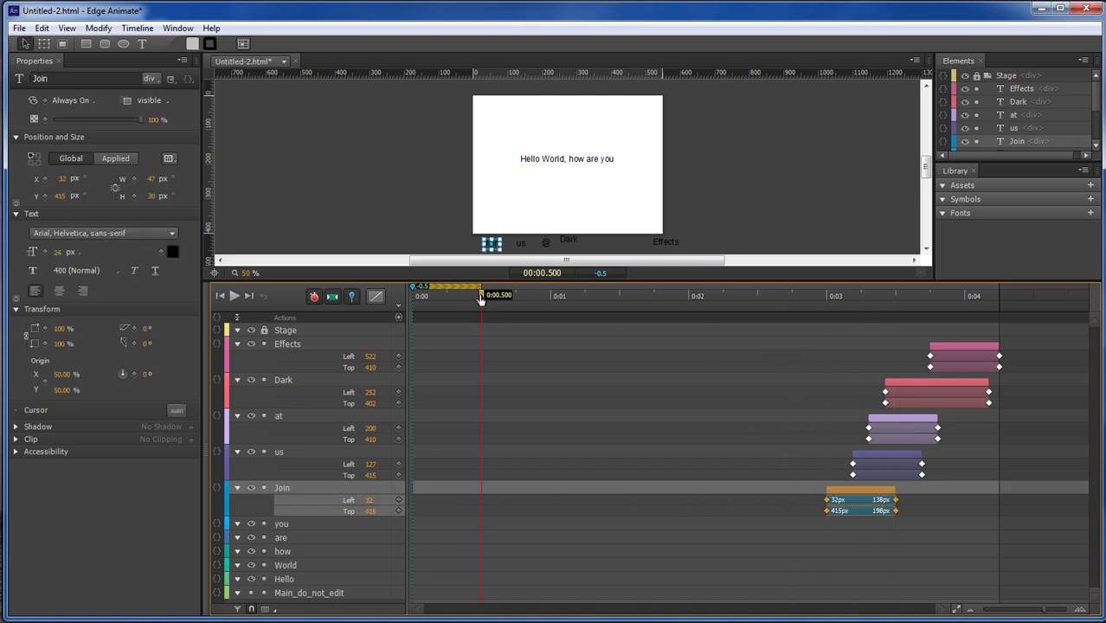
{"action": "left_click_drag", "start_coordinate": [482, 297], "coordinate": [1005, 380]}
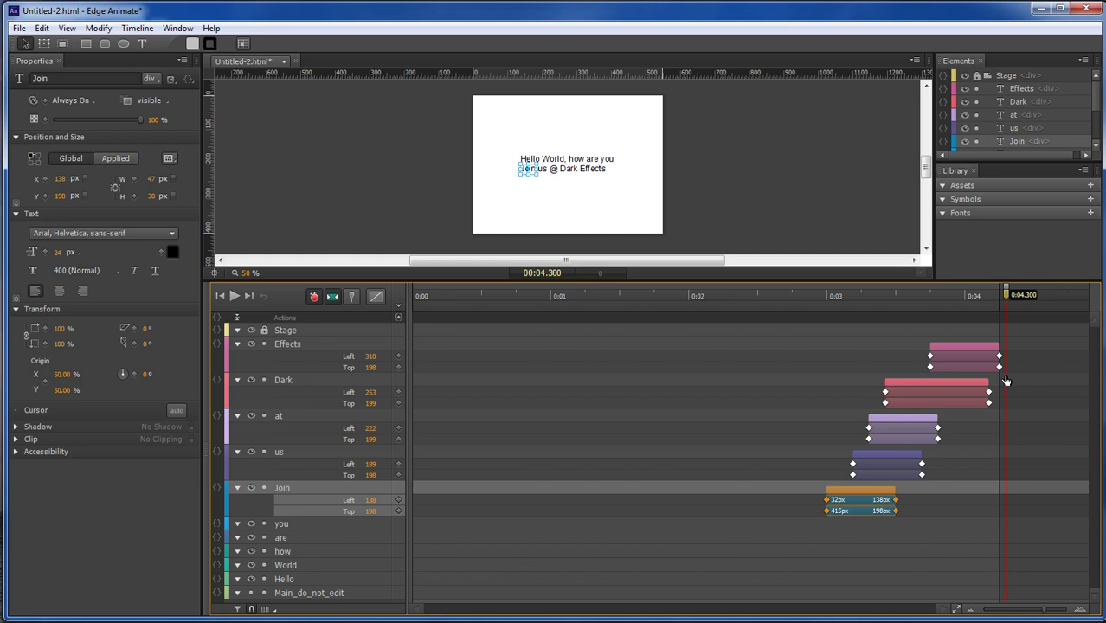
Check the second-line words, then give Dark a Top 198 keyframe at 0:04.300.
{"action": "left_click", "coordinate": [545, 169]}
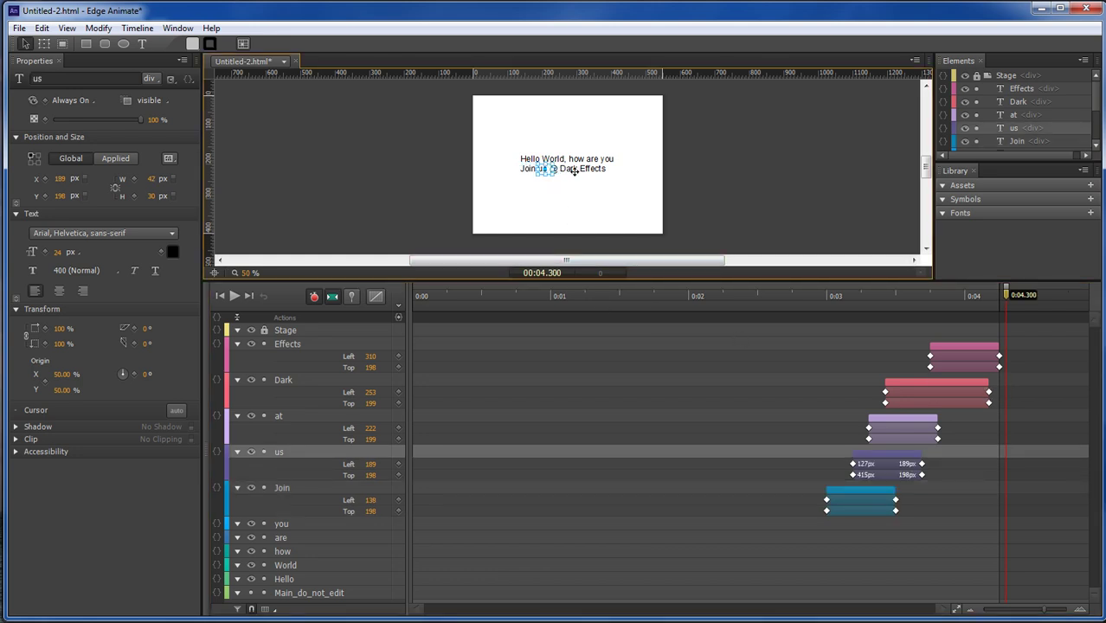
{"action": "left_click", "coordinate": [556, 169]}
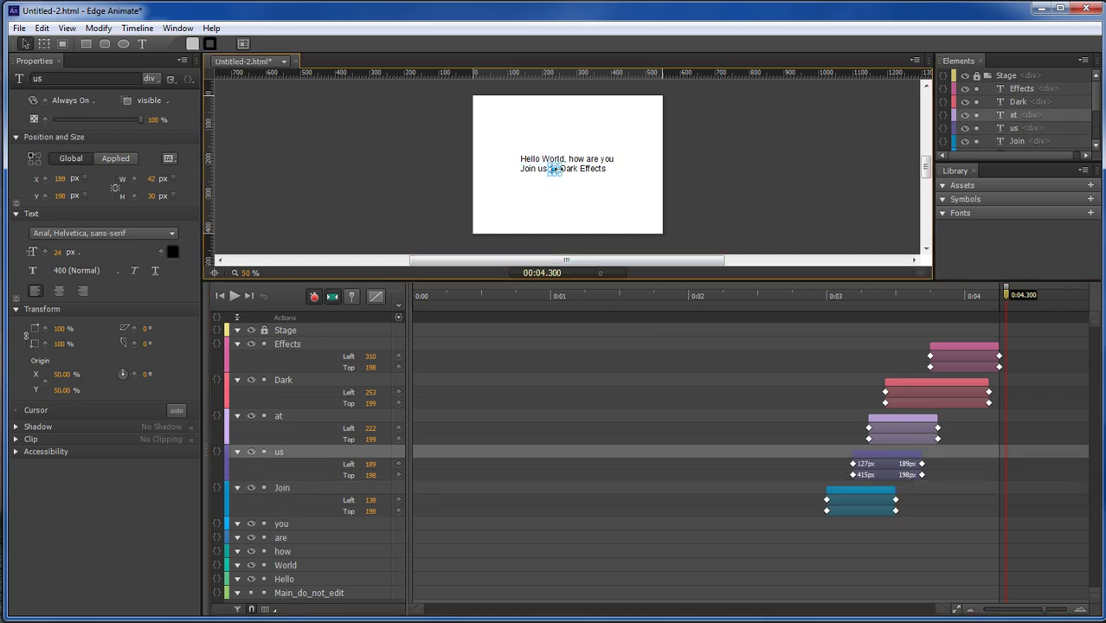
{"action": "left_click", "coordinate": [571, 169]}
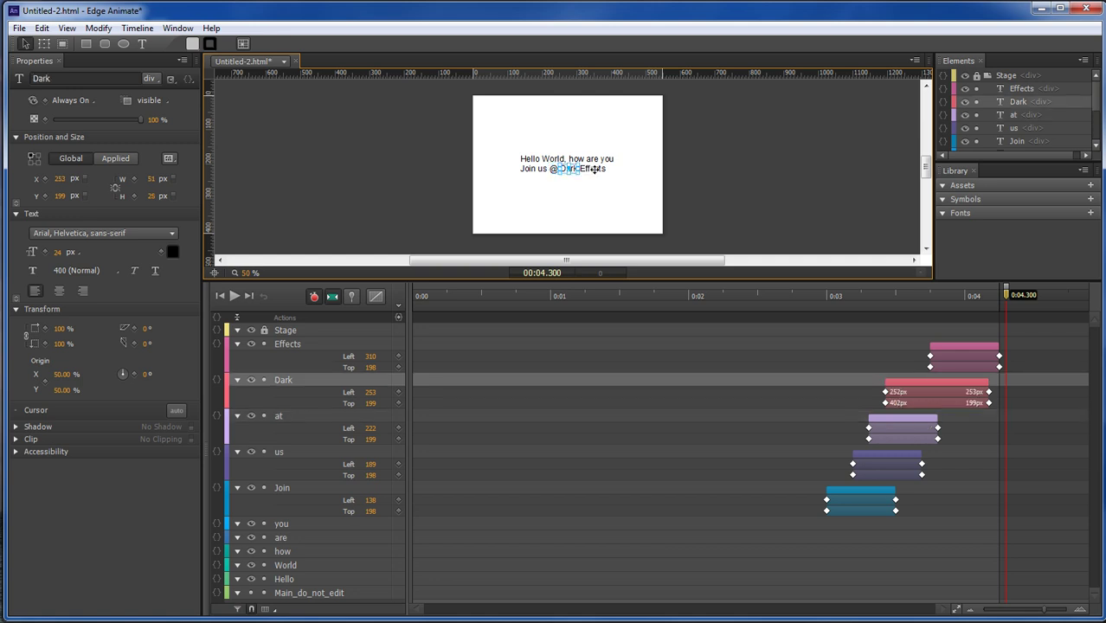
{"action": "left_click", "coordinate": [595, 169]}
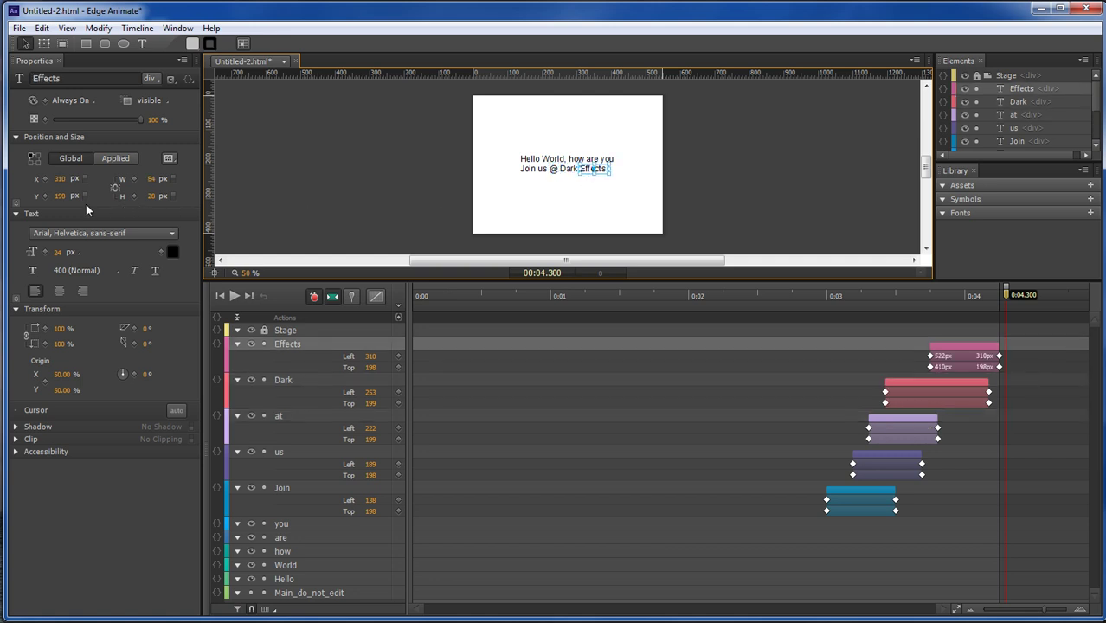
{"action": "left_click", "coordinate": [565, 169]}
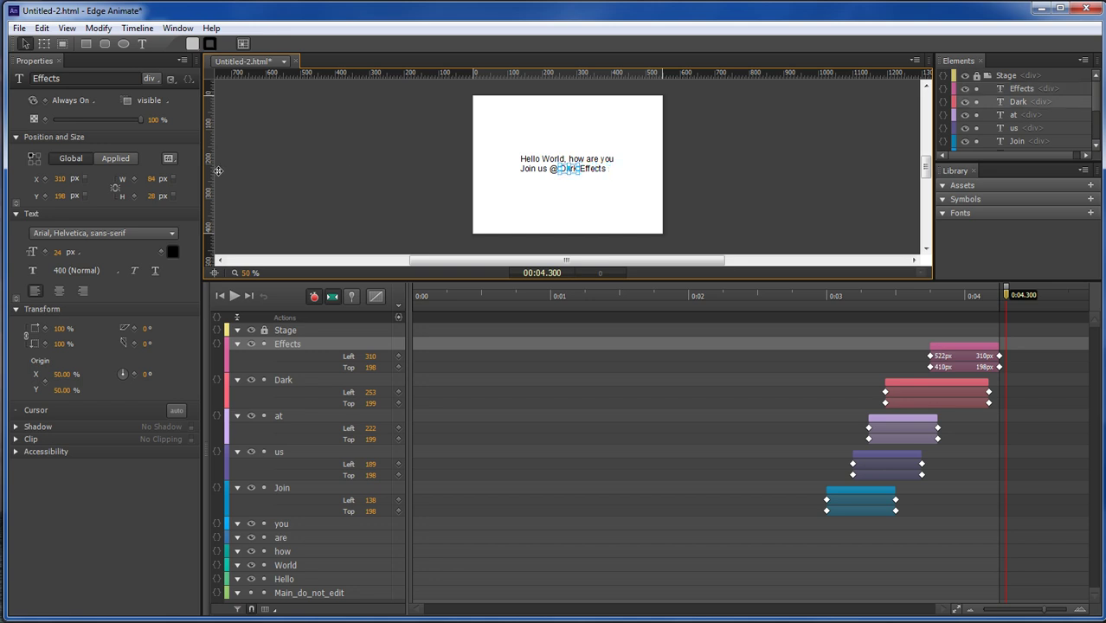
{"action": "left_click", "coordinate": [59, 195]}
{"action": "key", "text": "Return"}
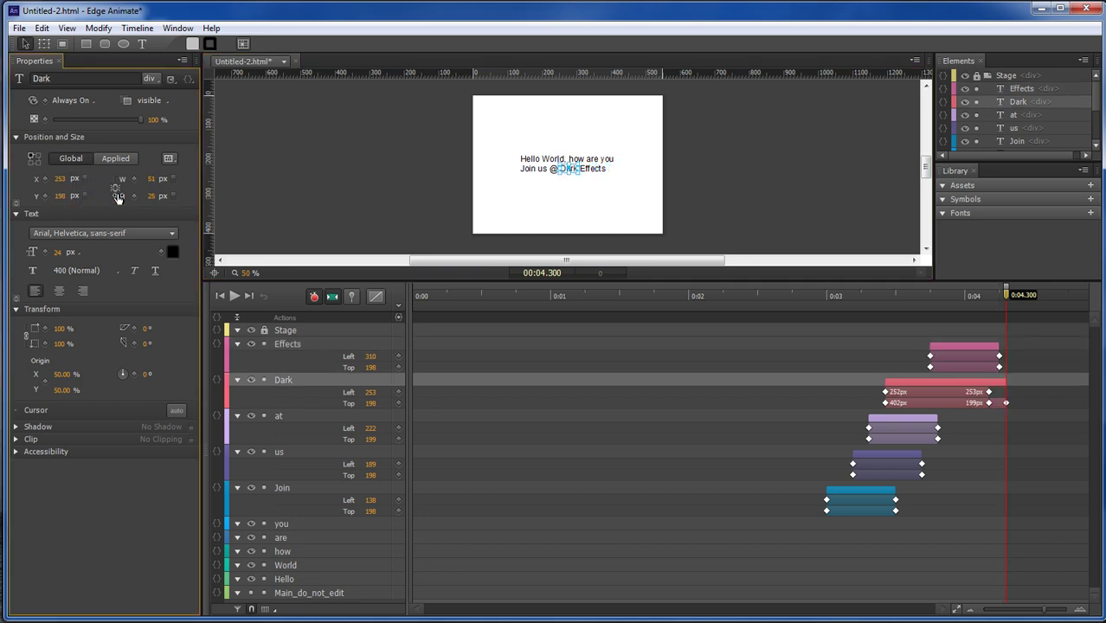
Give the word at a Top 198 keyframe as well, in line with Effects.
{"action": "left_click", "coordinate": [552, 168]}
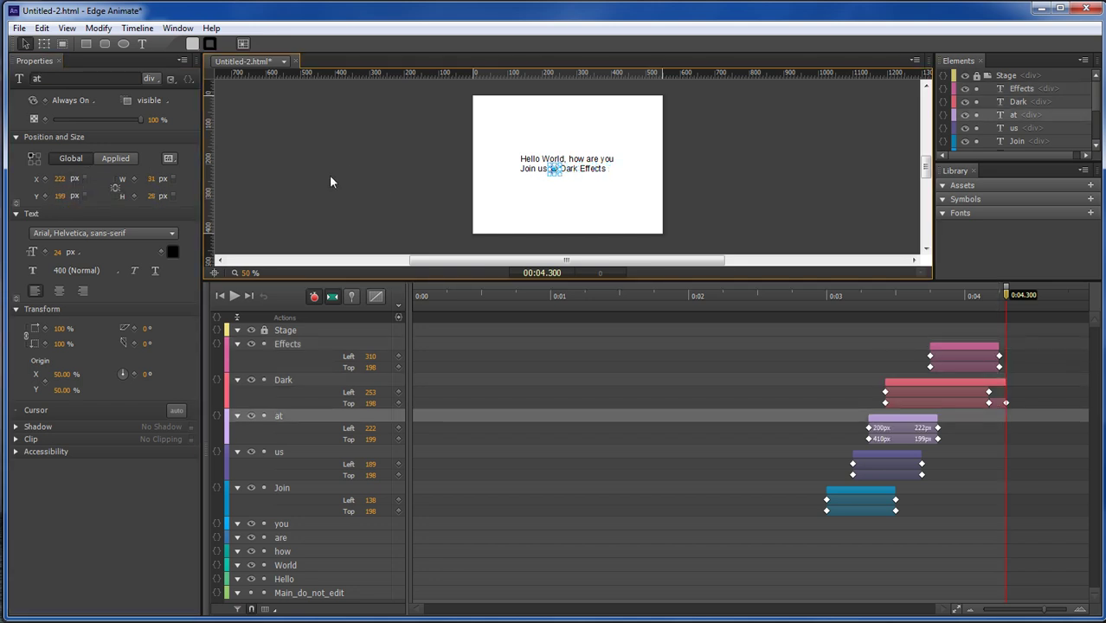
{"action": "left_click", "coordinate": [59, 196]}
{"action": "type", "text": "1"}
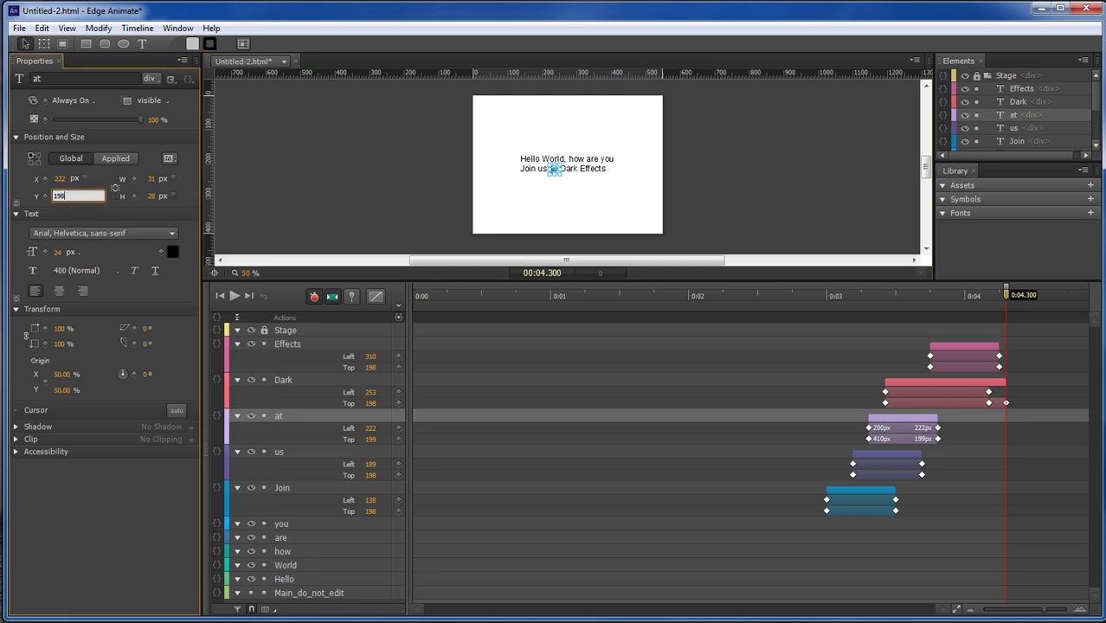
{"action": "key", "text": "Return"}
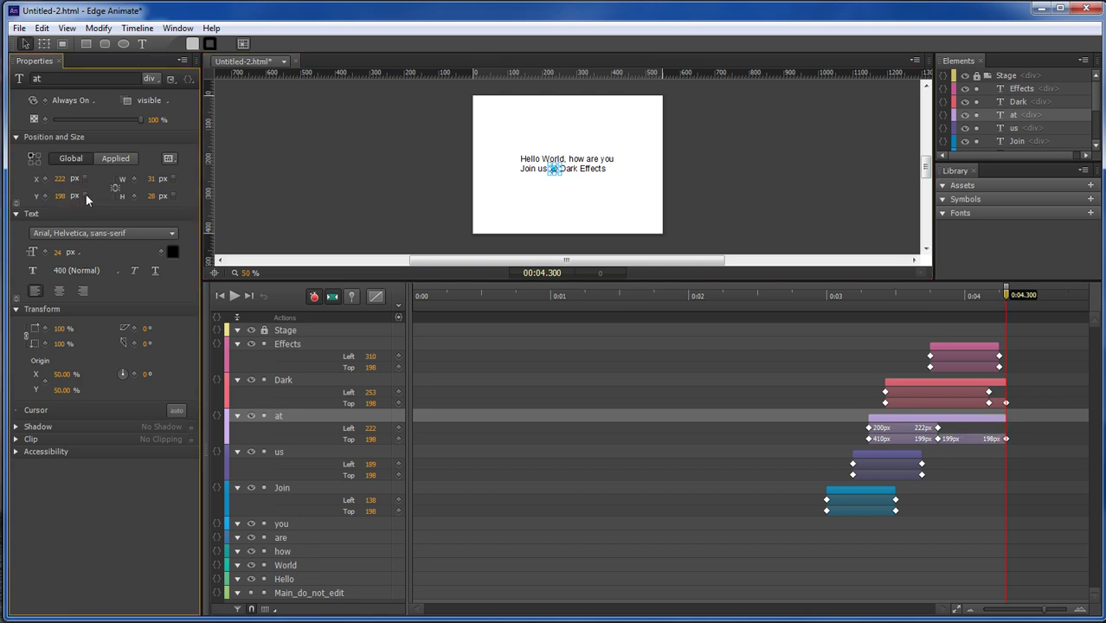
{"action": "left_click", "coordinate": [529, 170]}
Move the Top 198 end keyframes of at and Dark to coincide with their Left keyframes.
{"action": "left_click", "coordinate": [526, 171]}
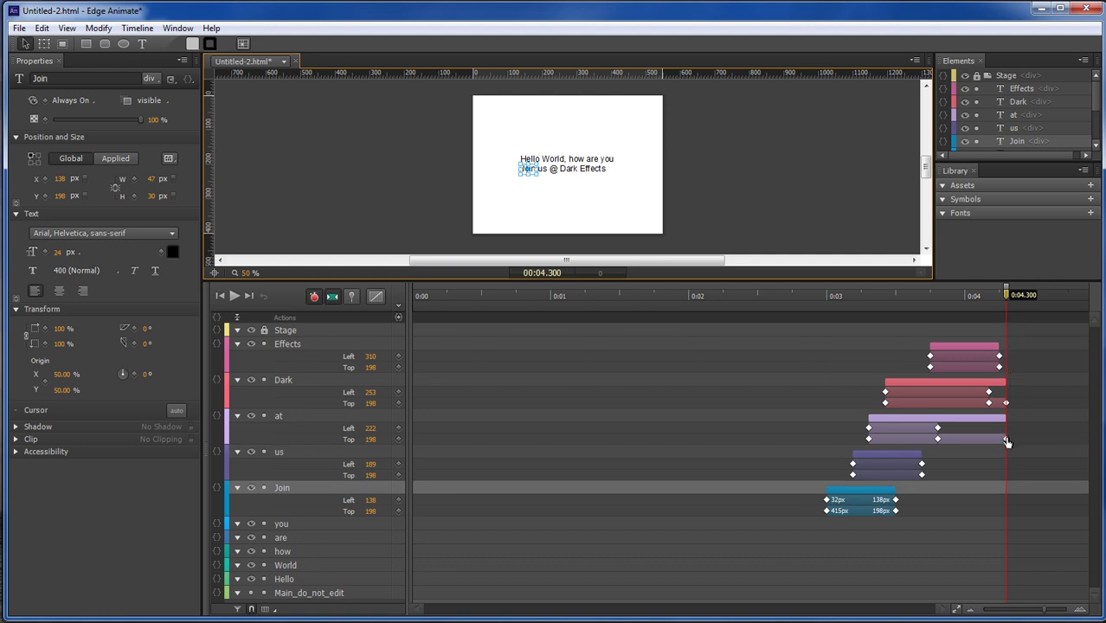
{"action": "left_click_drag", "start_coordinate": [1006, 441], "coordinate": [987, 439]}
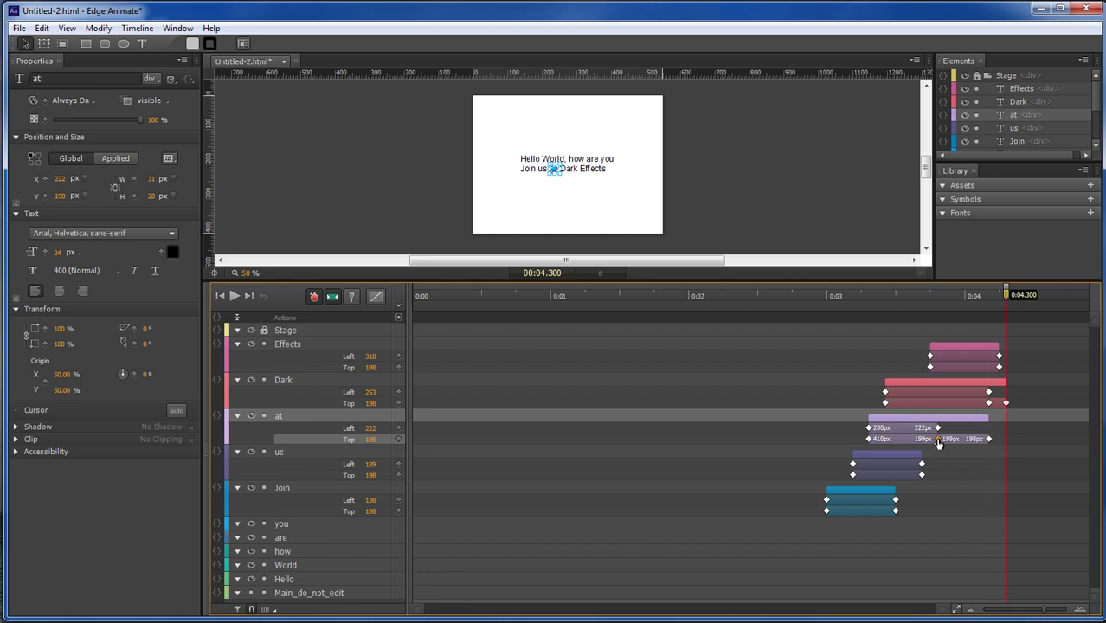
{"action": "left_click_drag", "start_coordinate": [989, 439], "coordinate": [937, 440]}
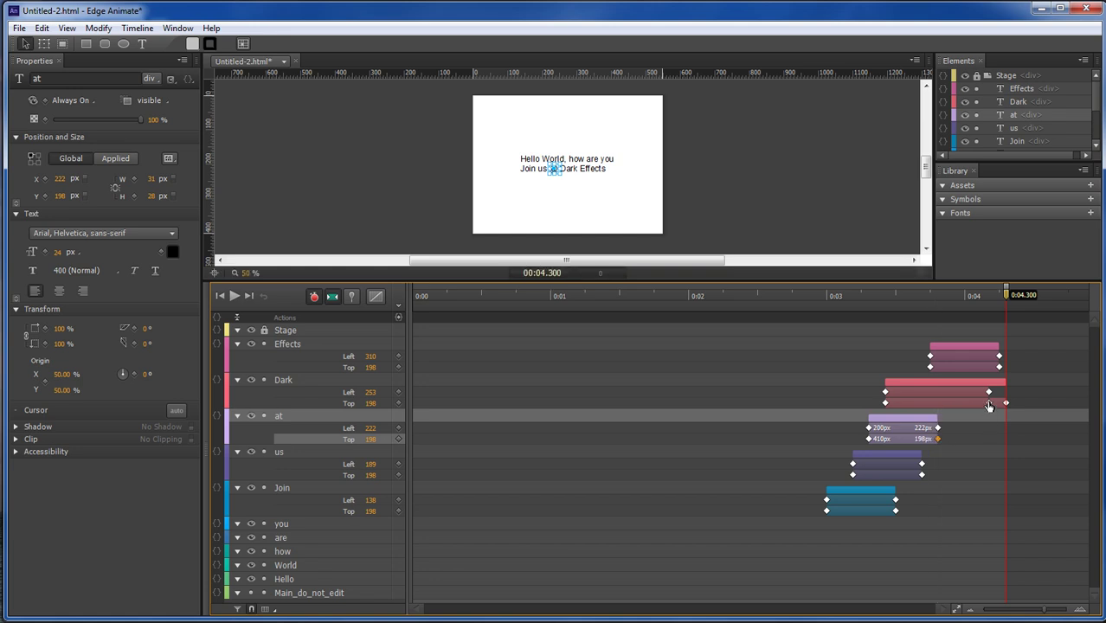
{"action": "mouse_move", "coordinate": [989, 404]}
{"action": "left_mouse_down"}
{"action": "mouse_move", "coordinate": [1004, 404]}
{"action": "mouse_move", "coordinate": [988, 404]}
{"action": "left_mouse_up"}
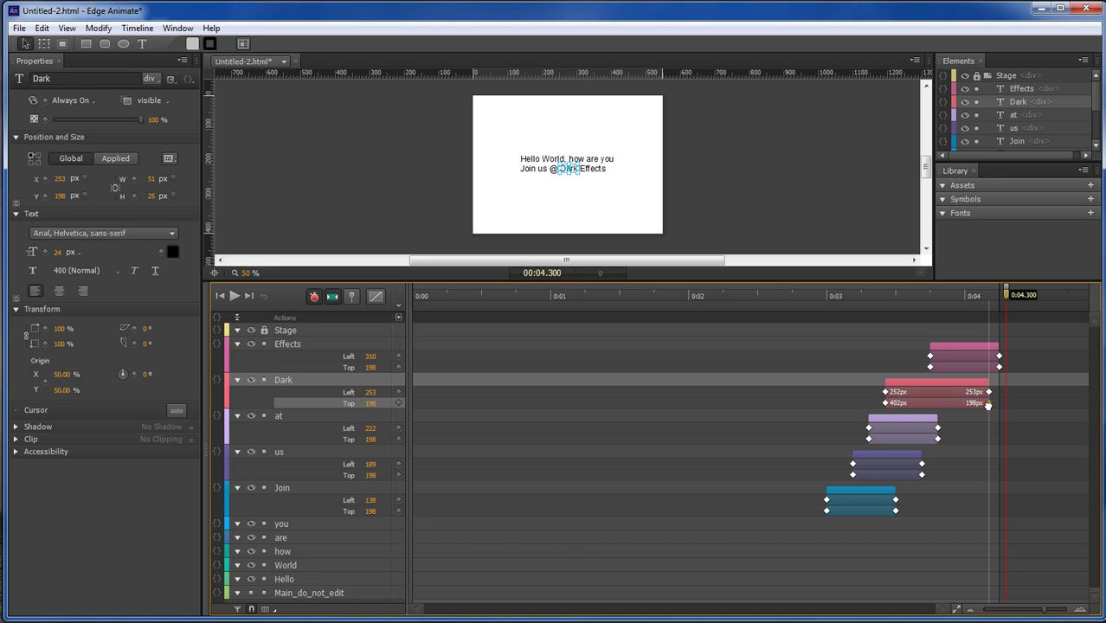
Scrub back and play the second-line animation as a preview, then rewind to the start.
{"action": "left_click_drag", "start_coordinate": [1008, 305], "coordinate": [881, 305]}
{"action": "key", "text": "space"}
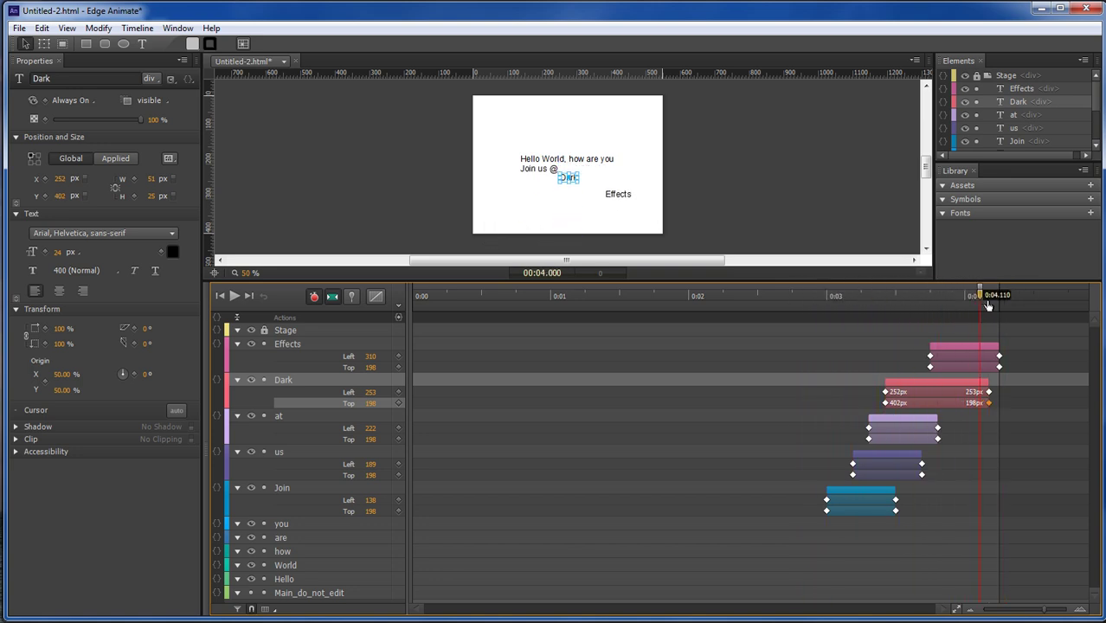
{"action": "left_click_drag", "start_coordinate": [659, 311], "coordinate": [417, 357]}
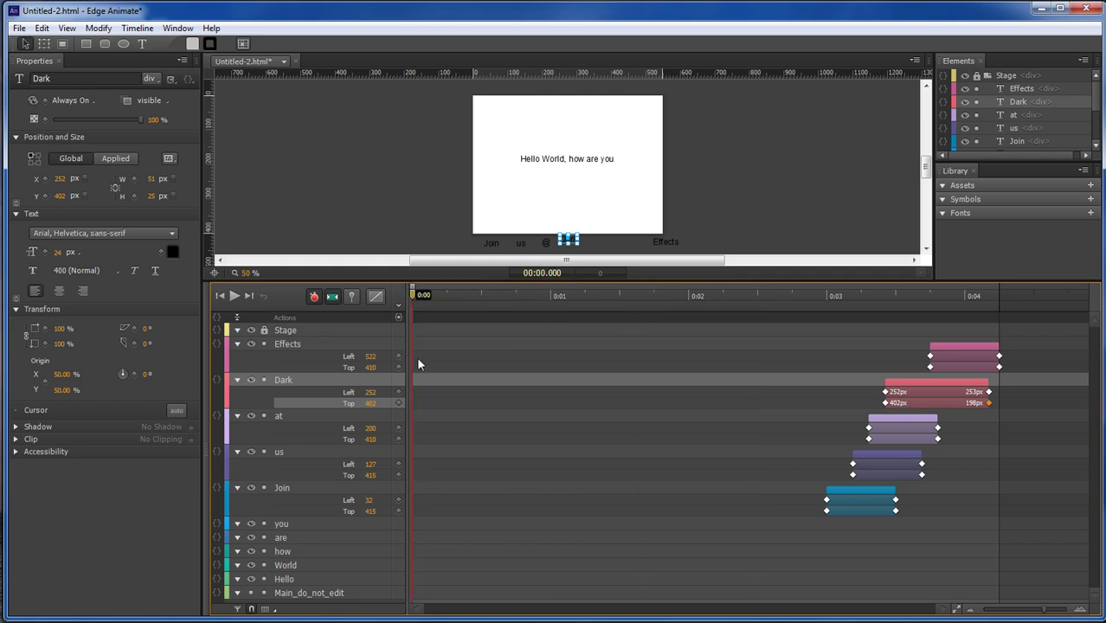
Pin-animate you from above the stage's top-right, then undo the first attempt.
{"action": "left_click", "coordinate": [285, 523]}
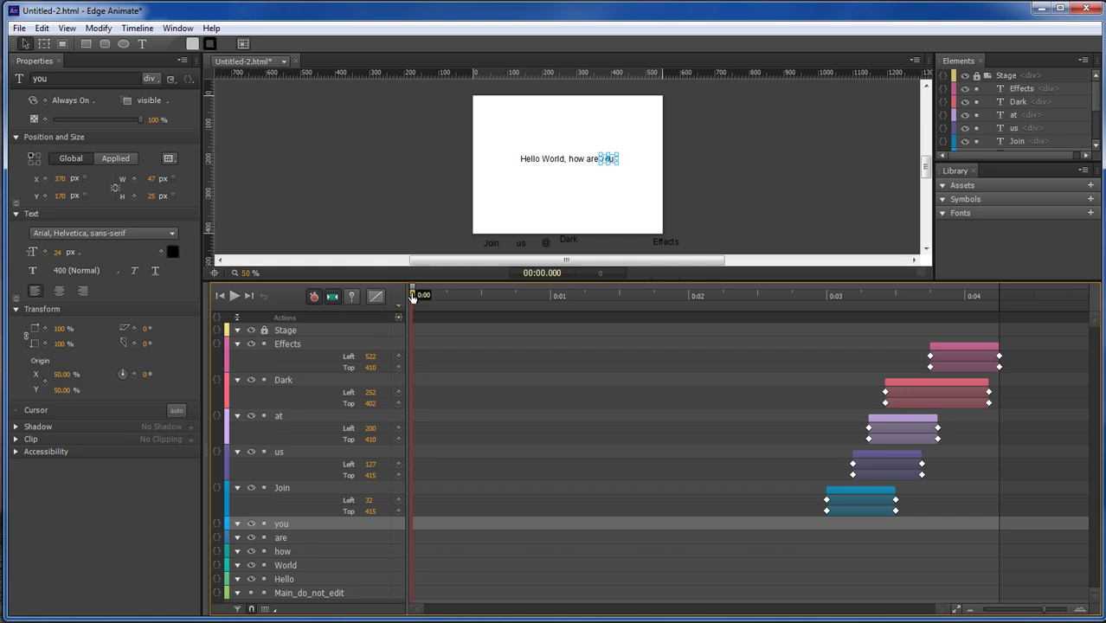
{"action": "key", "text": "p"}
{"action": "left_click_drag", "start_coordinate": [608, 159], "coordinate": [674, 98]}
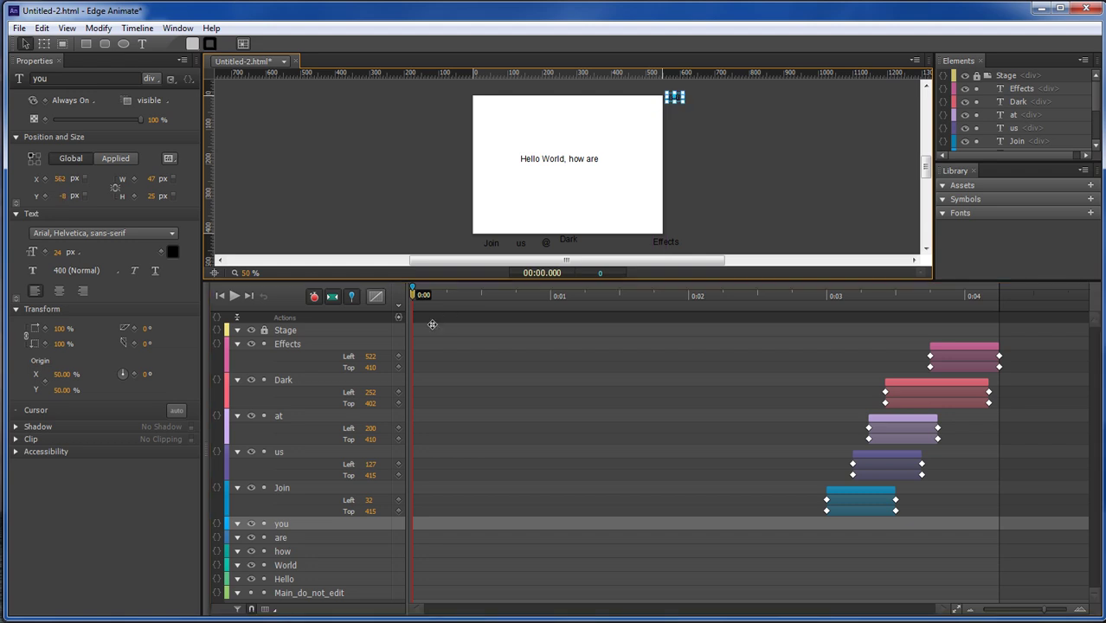
{"action": "left_click_drag", "start_coordinate": [413, 296], "coordinate": [480, 298]}
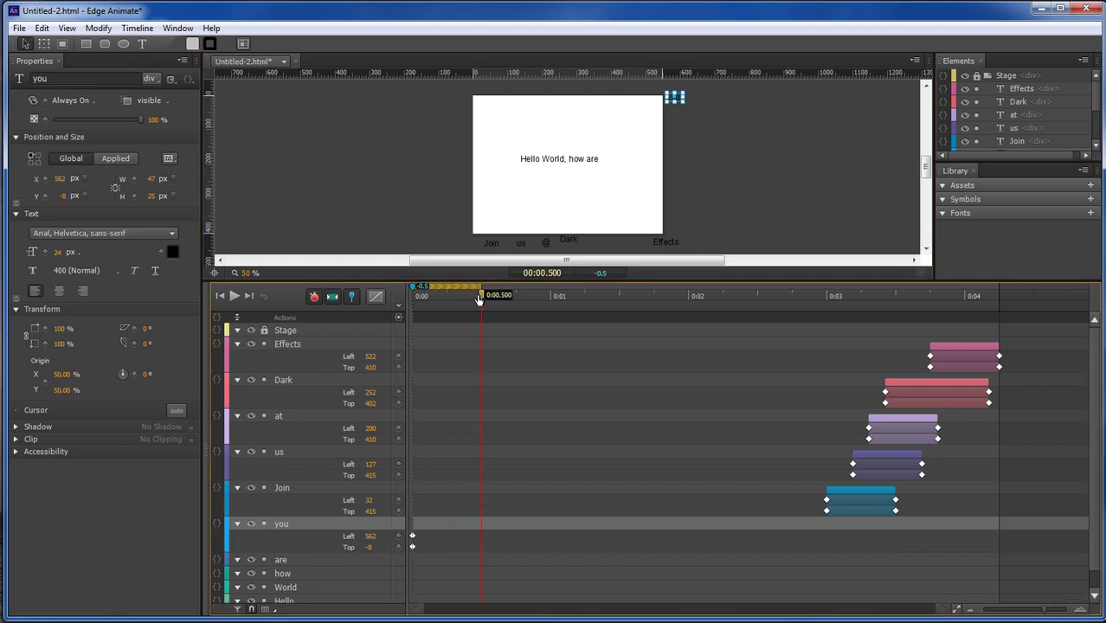
{"action": "left_click_drag", "start_coordinate": [674, 98], "coordinate": [595, 159]}
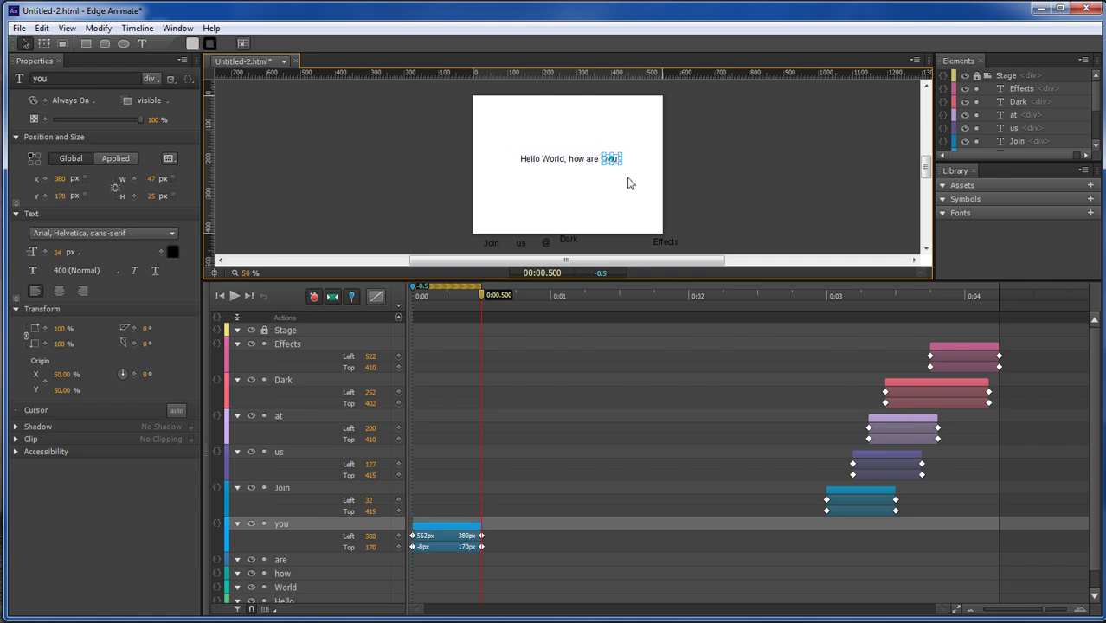
{"action": "key", "text": "ctrl+z"}
{"action": "key", "text": "ctrl+z"}
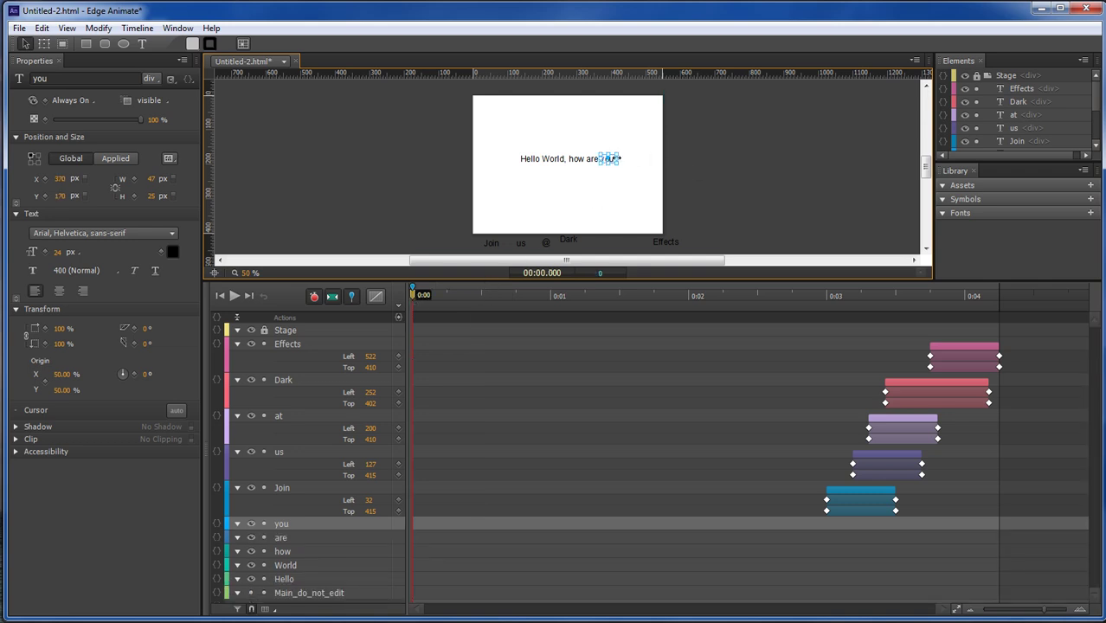
Redo the drop of you from (564, -13) so it lands at Left 370, Top 170 by 0:00.500.
{"action": "left_click_drag", "start_coordinate": [608, 159], "coordinate": [676, 95]}
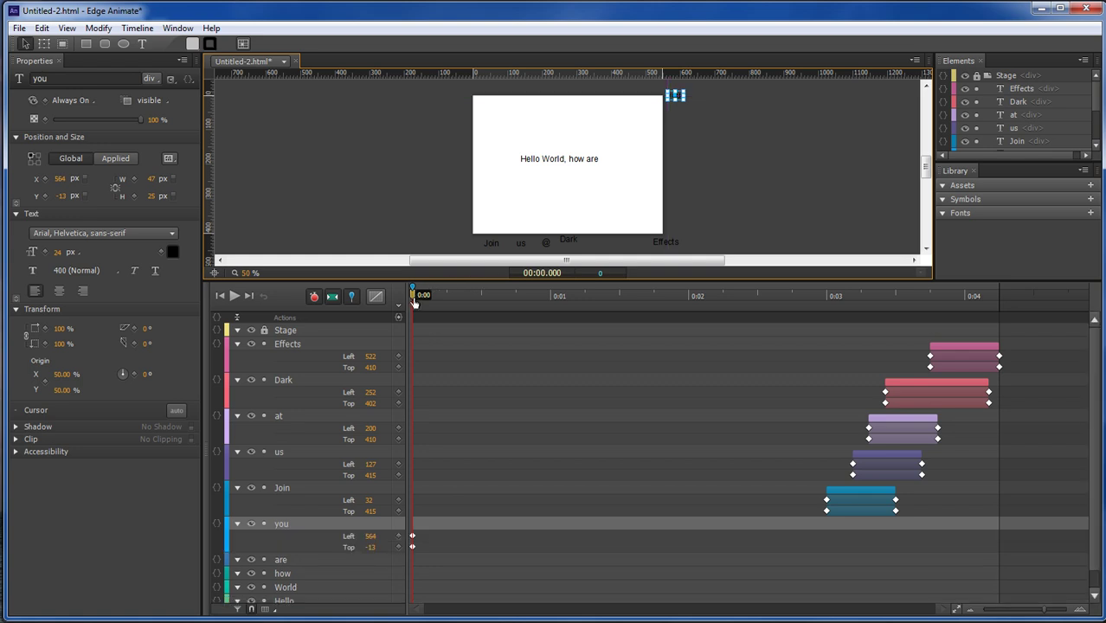
{"action": "left_click_drag", "start_coordinate": [423, 295], "coordinate": [480, 295]}
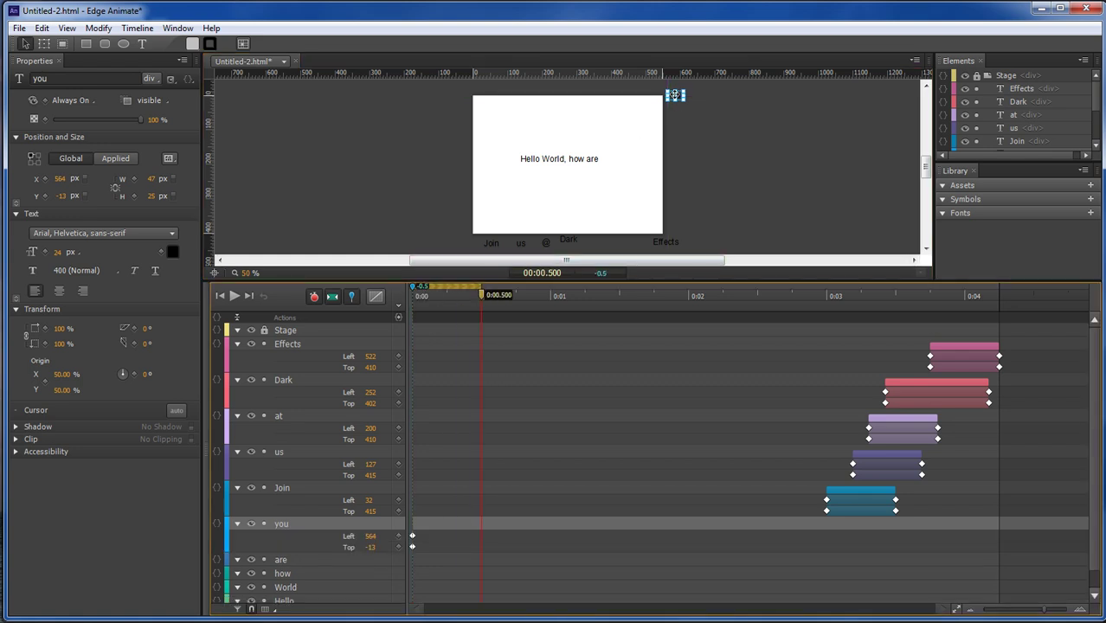
{"action": "left_click_drag", "start_coordinate": [674, 96], "coordinate": [613, 159]}
{"action": "left_click_drag", "start_coordinate": [61, 196], "coordinate": [55, 196]}
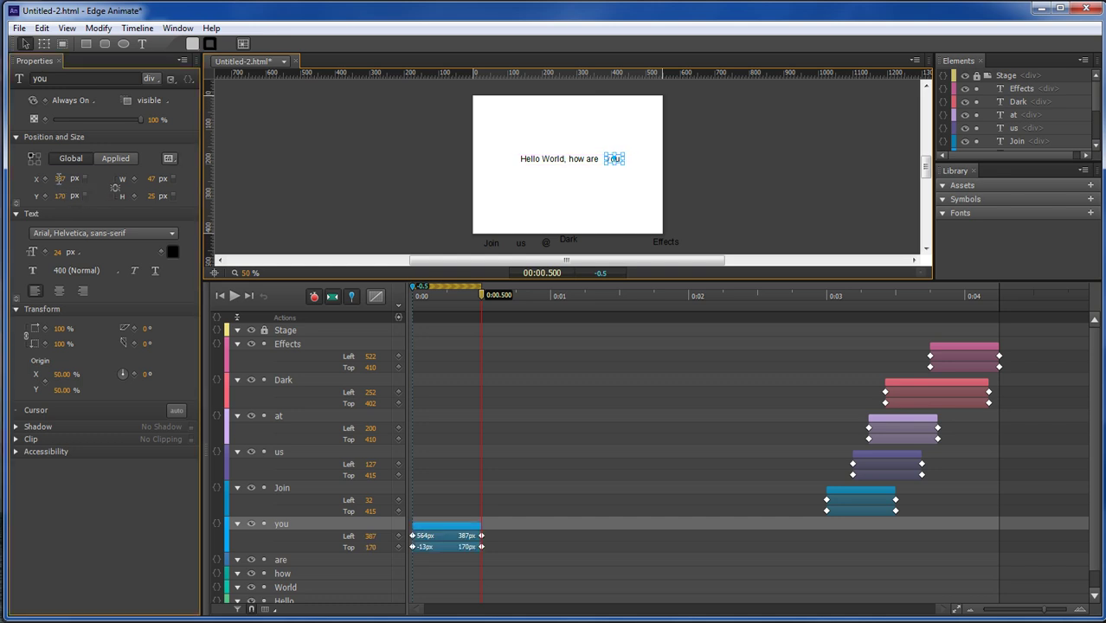
{"action": "left_click", "coordinate": [59, 178]}
{"action": "type", "text": "370"}
{"action": "key", "text": "Return"}
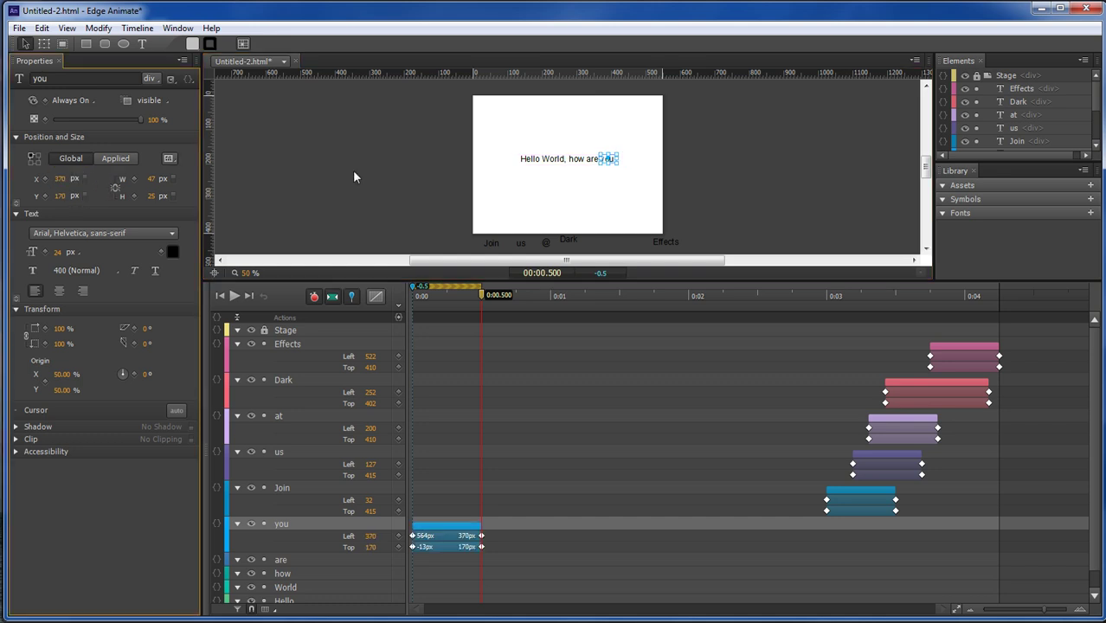
{"action": "left_click", "coordinate": [591, 159]}
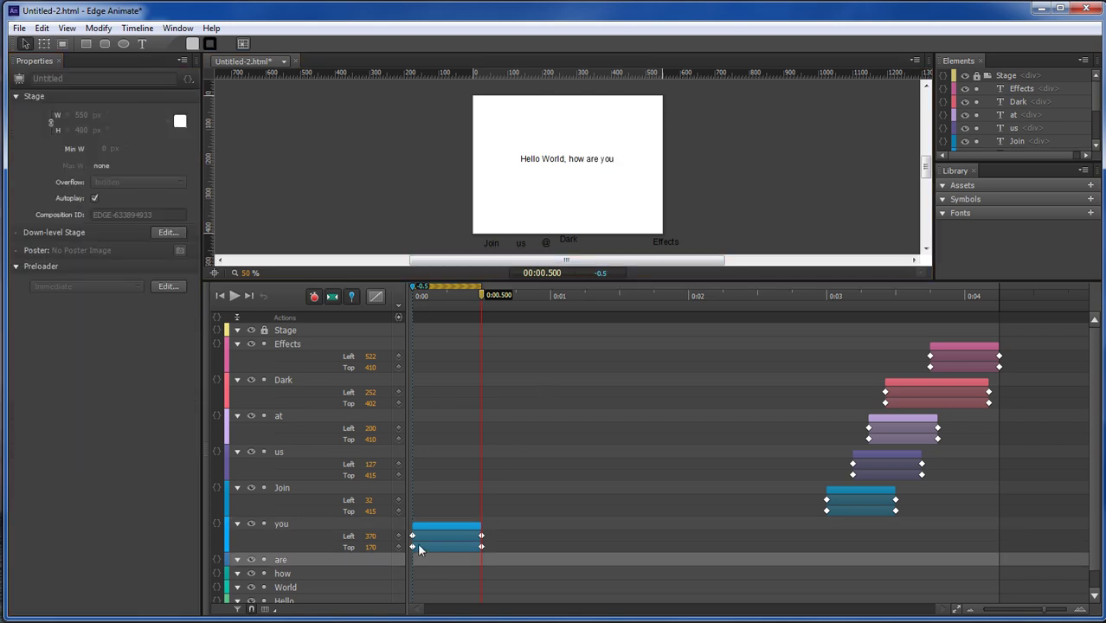
Shift you's animation later, then pin-animate are dropping from above the stage over 0.5 s.
{"action": "left_click_drag", "start_coordinate": [428, 534], "coordinate": [819, 536]}
{"action": "left_click_drag", "start_coordinate": [478, 301], "coordinate": [403, 298]}
{"action": "left_click", "coordinate": [592, 158]}
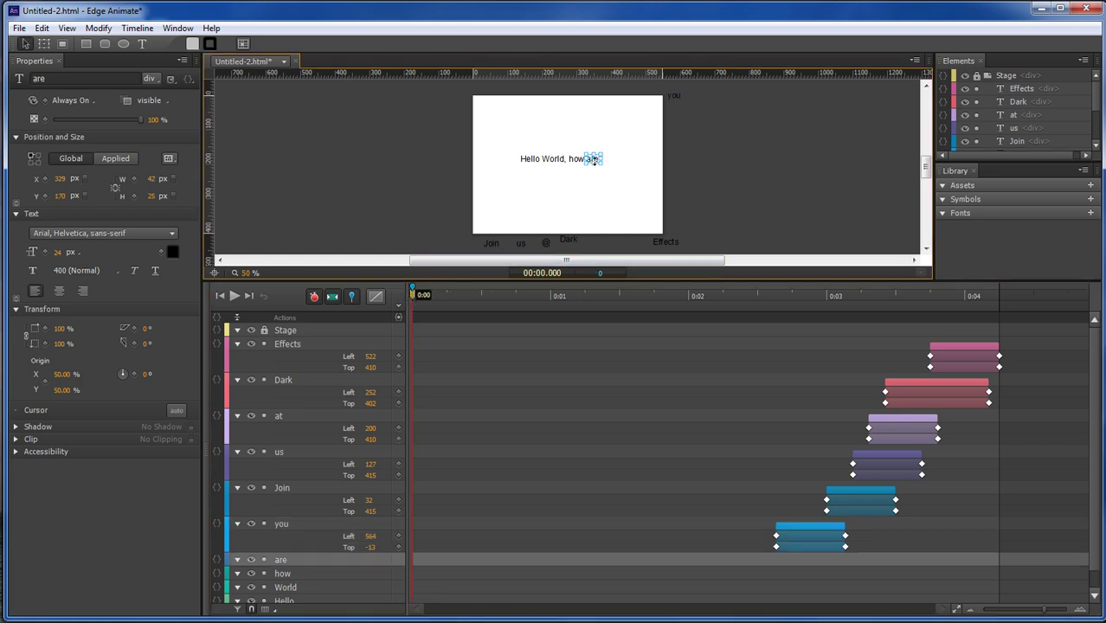
{"action": "left_click_drag", "start_coordinate": [593, 158], "coordinate": [626, 90]}
{"action": "left_click_drag", "start_coordinate": [414, 296], "coordinate": [482, 295]}
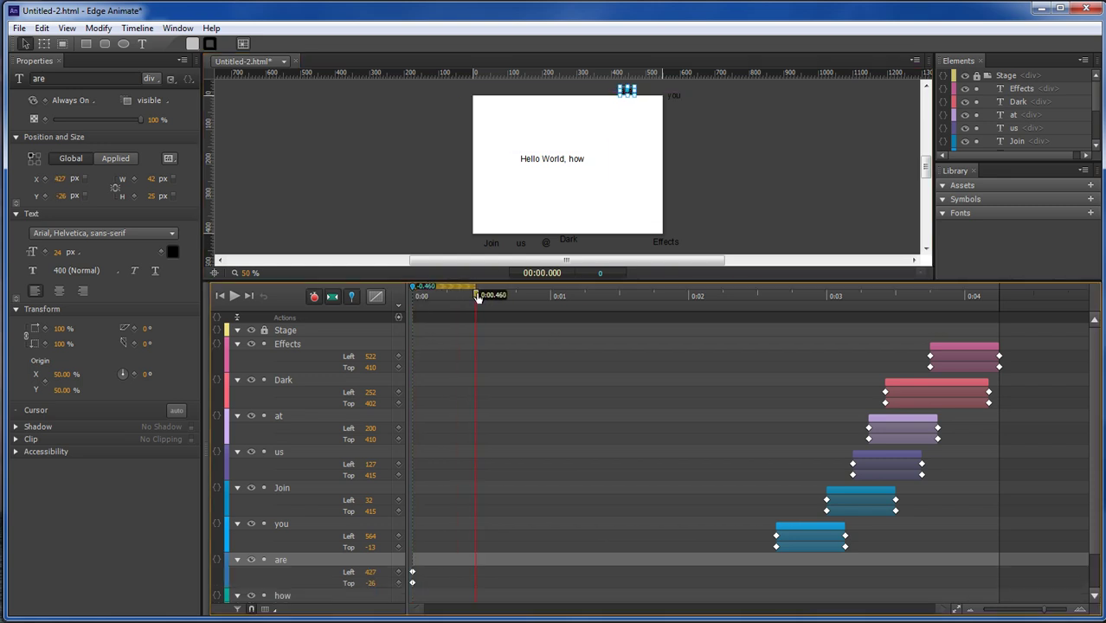
{"action": "left_click_drag", "start_coordinate": [627, 90], "coordinate": [595, 159]}
{"action": "key", "text": "ctrl+z"}
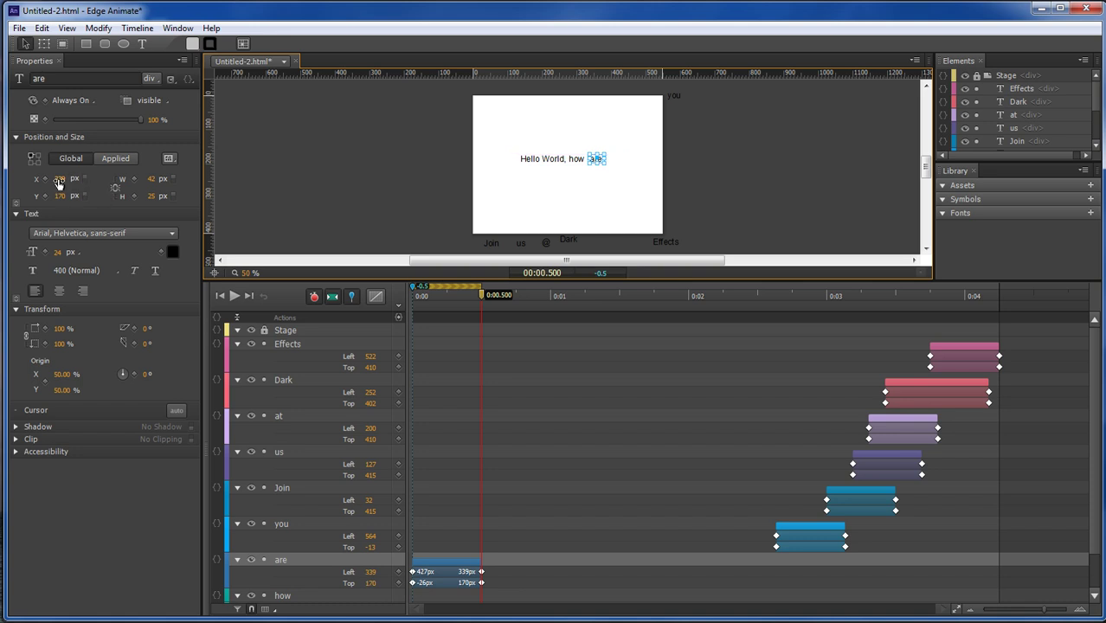
Set are's landing Left to 329 and move its animation to just before you's.
{"action": "left_click", "coordinate": [58, 181]}
{"action": "type", "text": "3"}
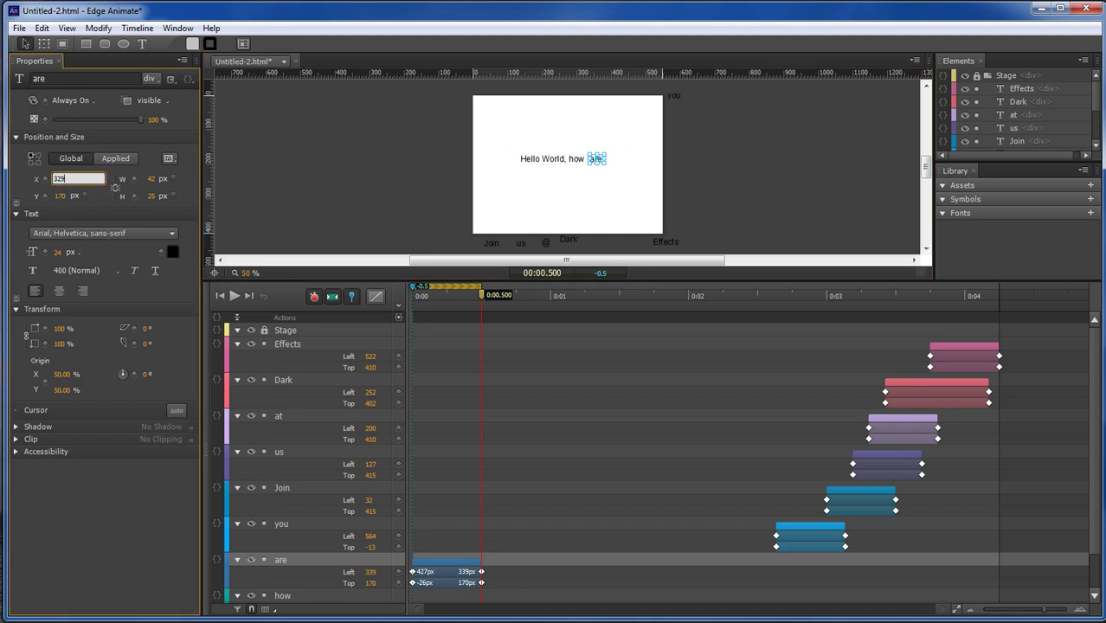
{"action": "type", "text": "29"}
{"action": "key", "text": "Return"}
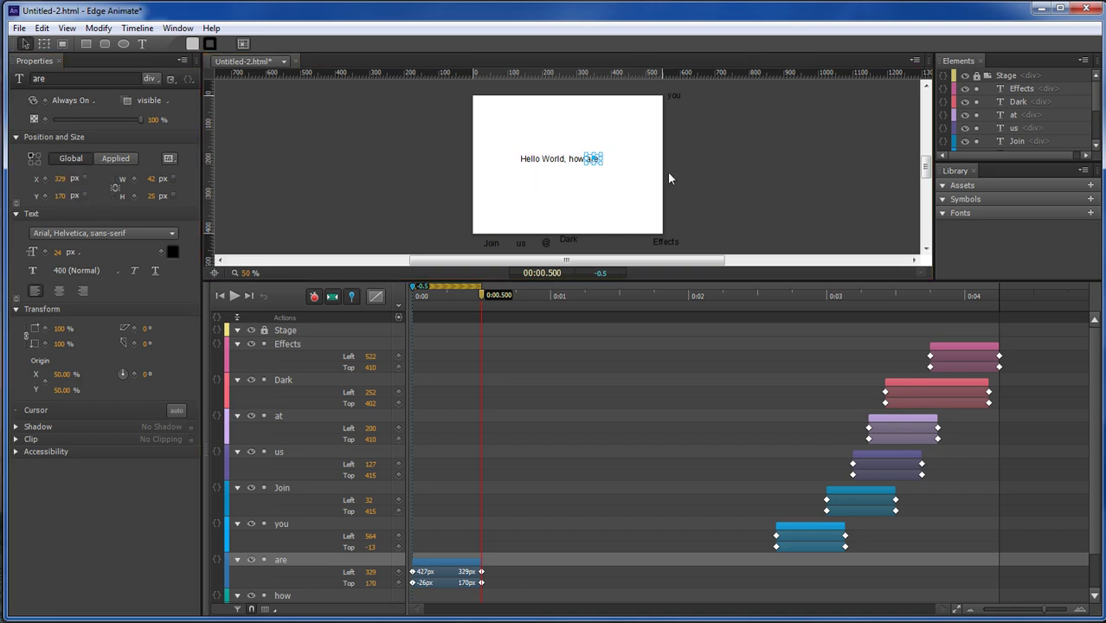
{"action": "left_click", "coordinate": [666, 174]}
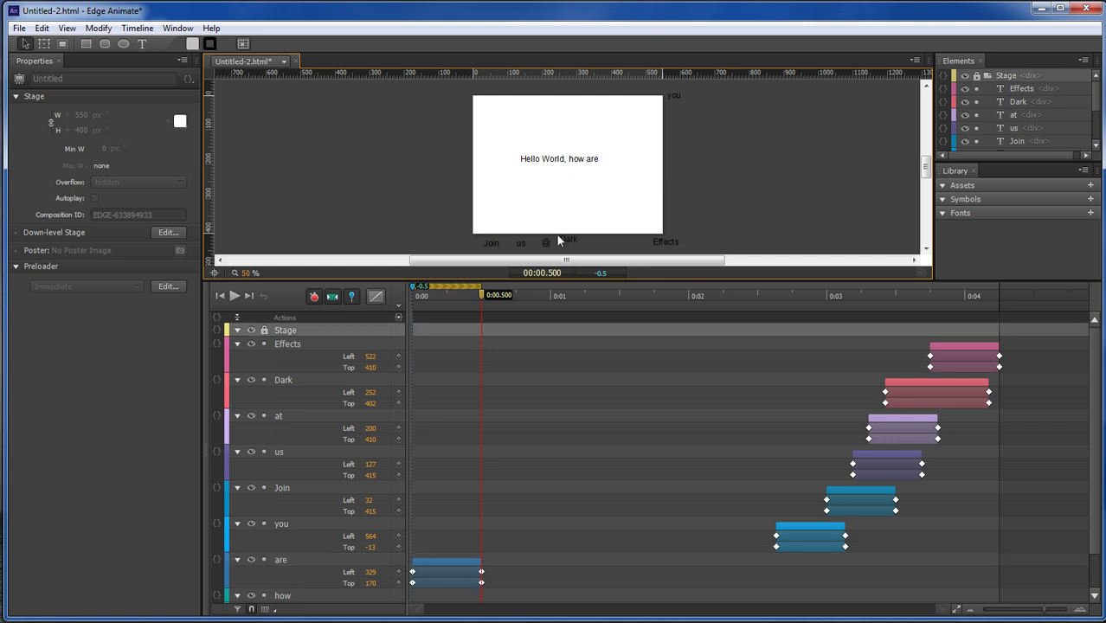
{"action": "left_click", "coordinate": [467, 573]}
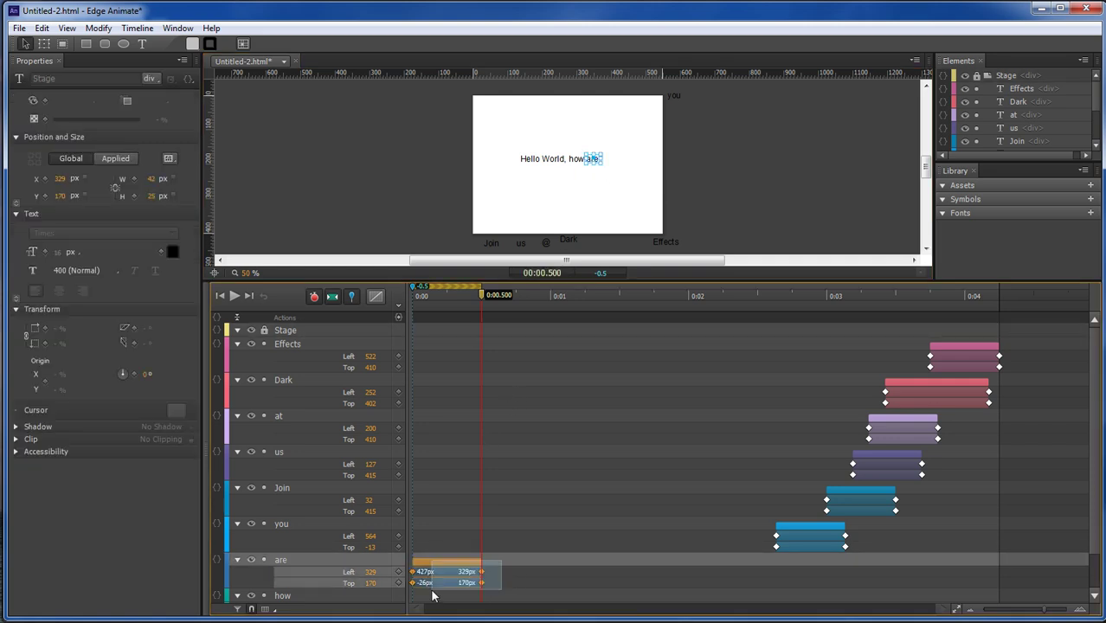
{"action": "left_click_drag", "start_coordinate": [468, 573], "coordinate": [834, 577]}
{"action": "left_click_drag", "start_coordinate": [482, 295], "coordinate": [413, 295]}
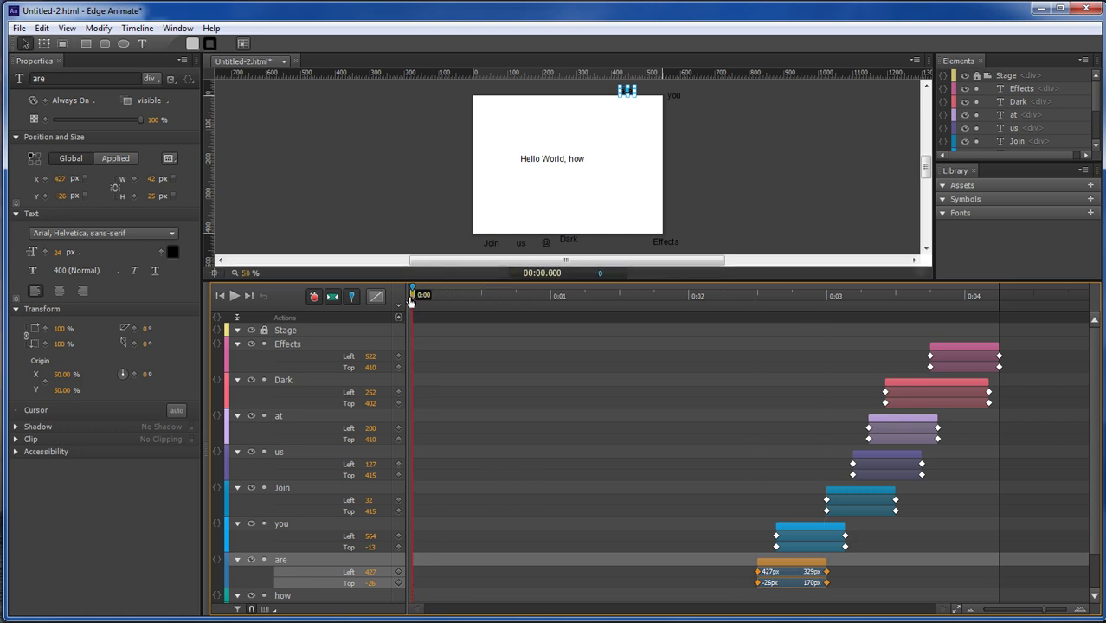
Animate how from above the stage (314, -26) down to Left 278, Top 170 by 0:00.500.
{"action": "left_click", "coordinate": [576, 159]}
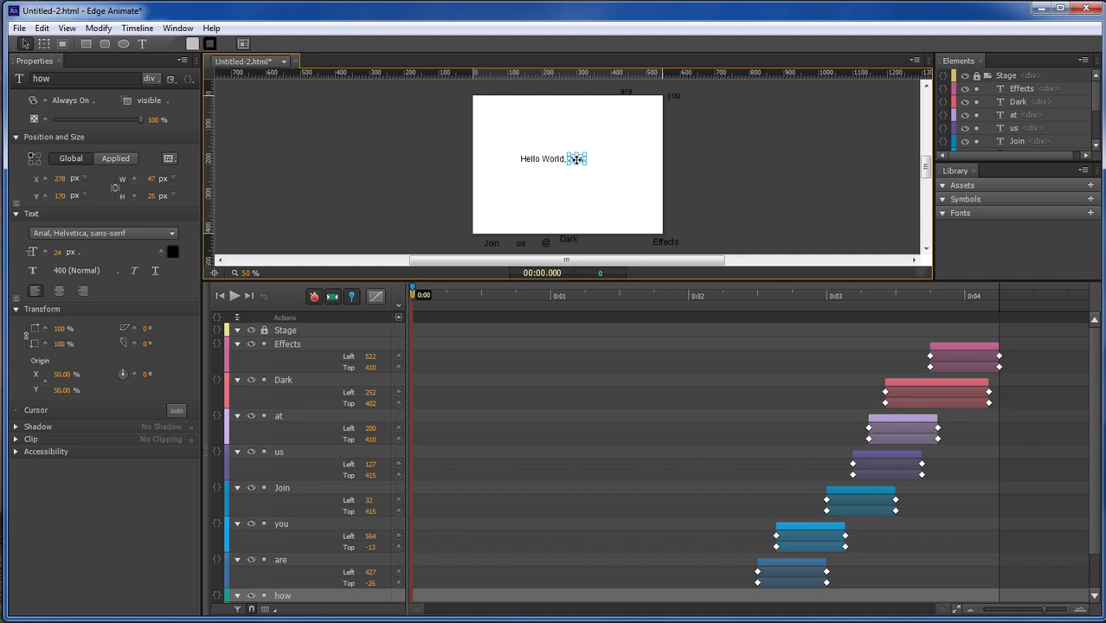
{"action": "left_click_drag", "start_coordinate": [576, 159], "coordinate": [589, 90]}
{"action": "left_click_drag", "start_coordinate": [413, 295], "coordinate": [482, 297]}
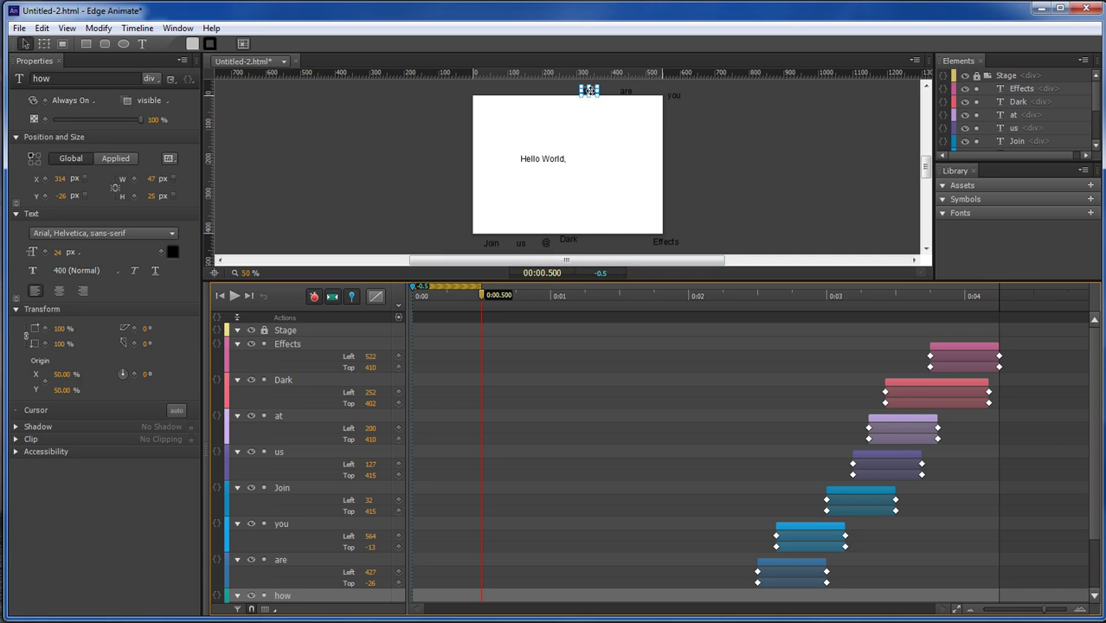
{"action": "left_click_drag", "start_coordinate": [589, 90], "coordinate": [581, 161]}
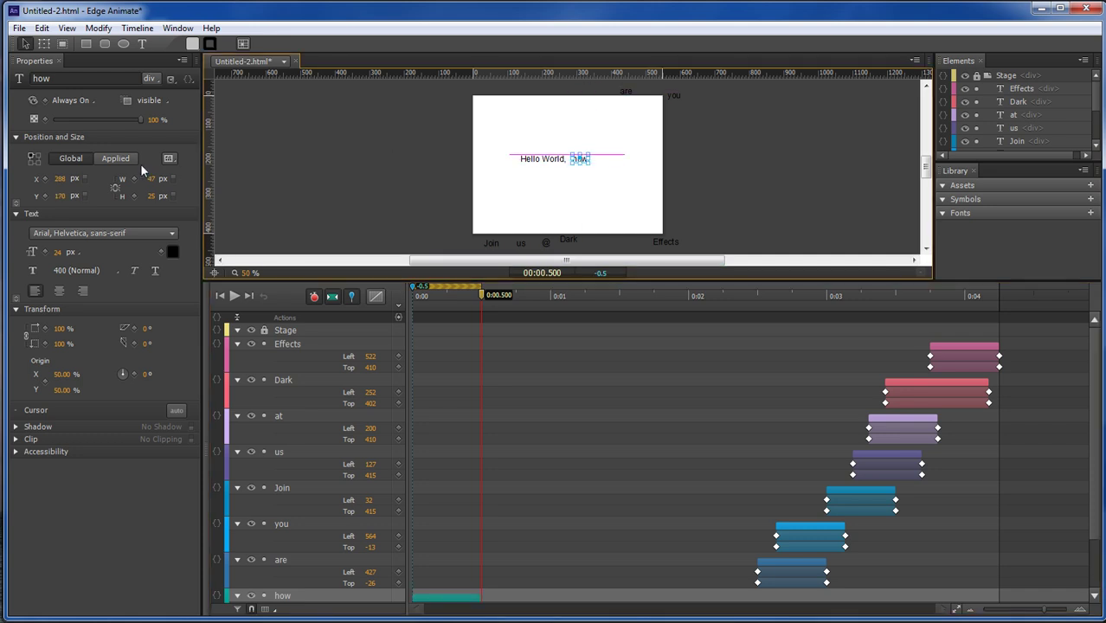
{"action": "left_click", "coordinate": [58, 178]}
{"action": "type", "text": "27"}
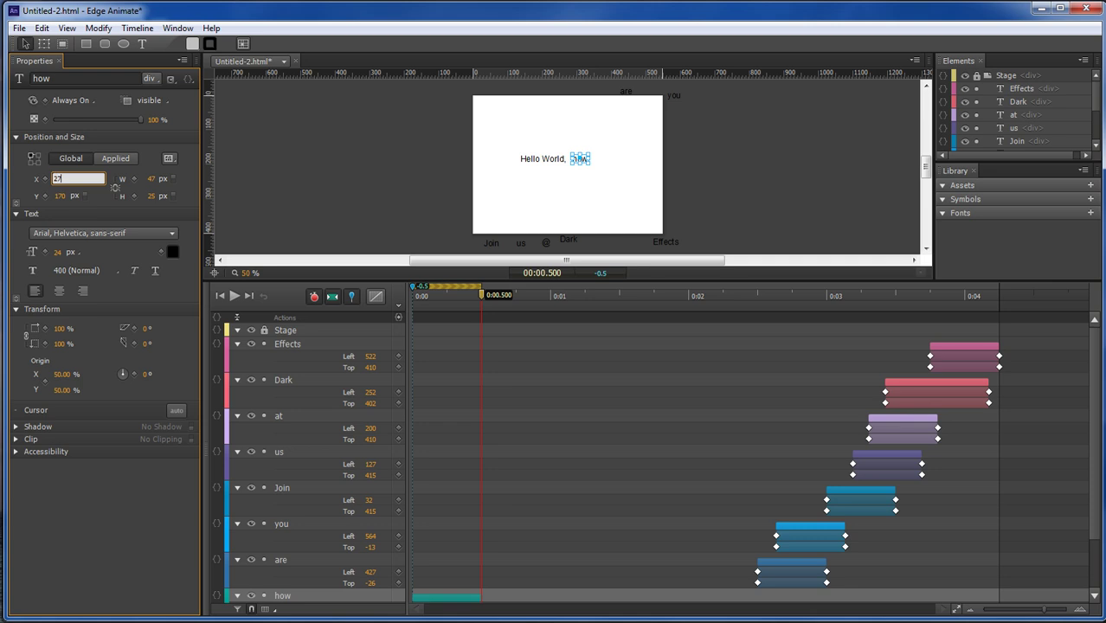
{"action": "type", "text": "8"}
{"action": "key", "text": "Return"}
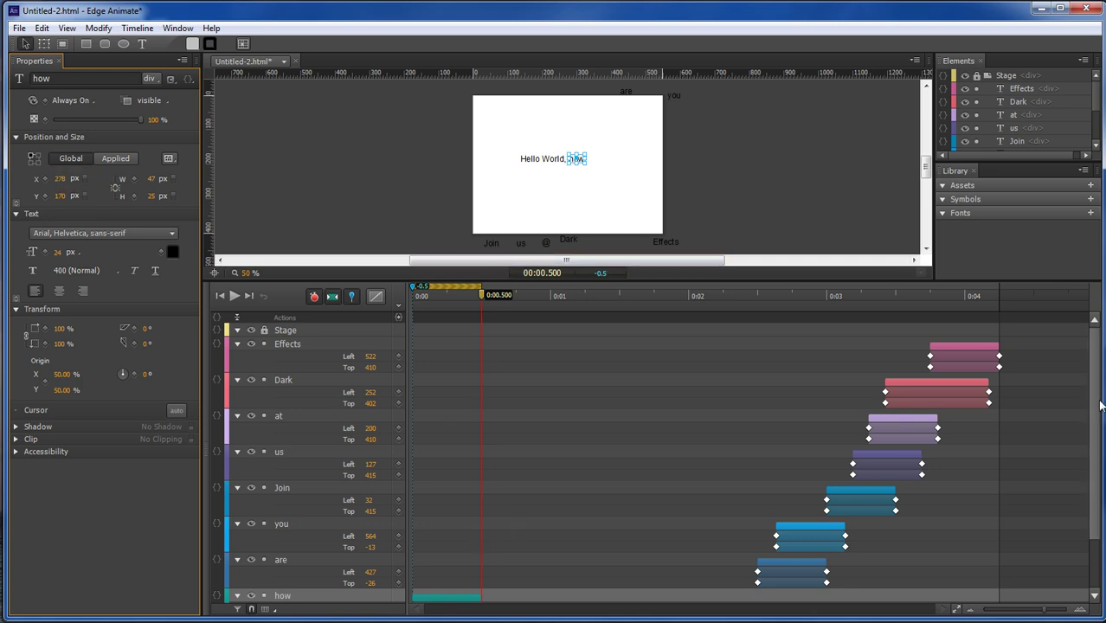
Move how's keyframes so its drop starts around 0:02.3.
{"action": "scroll", "coordinate": [599, 554], "scroll_direction": "down", "scroll_amount": 3}
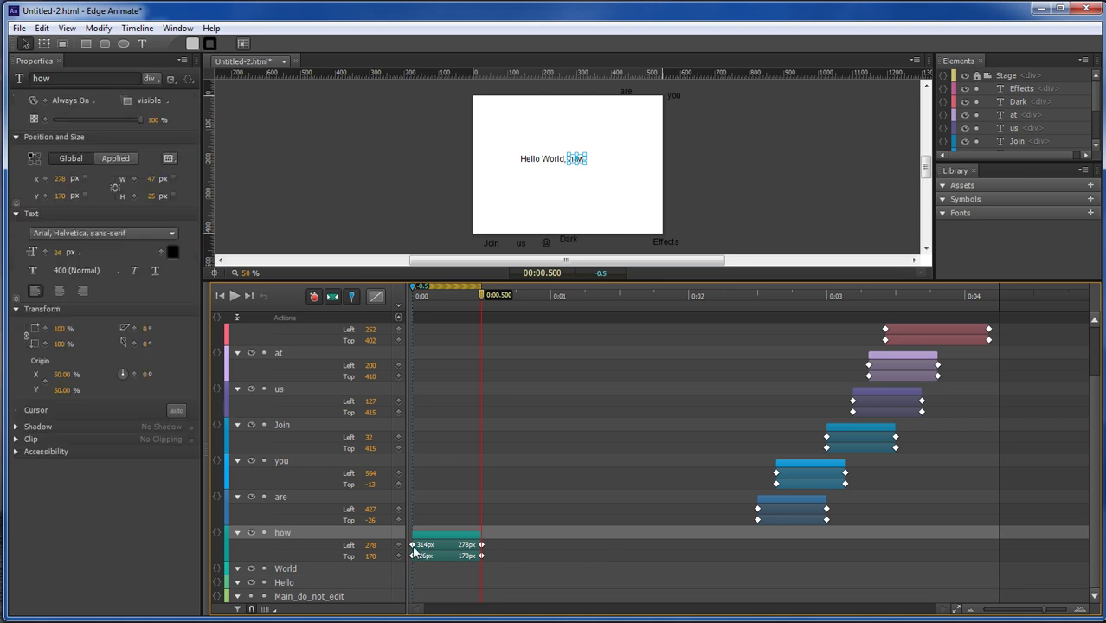
{"action": "left_click_drag", "start_coordinate": [430, 544], "coordinate": [629, 547]}
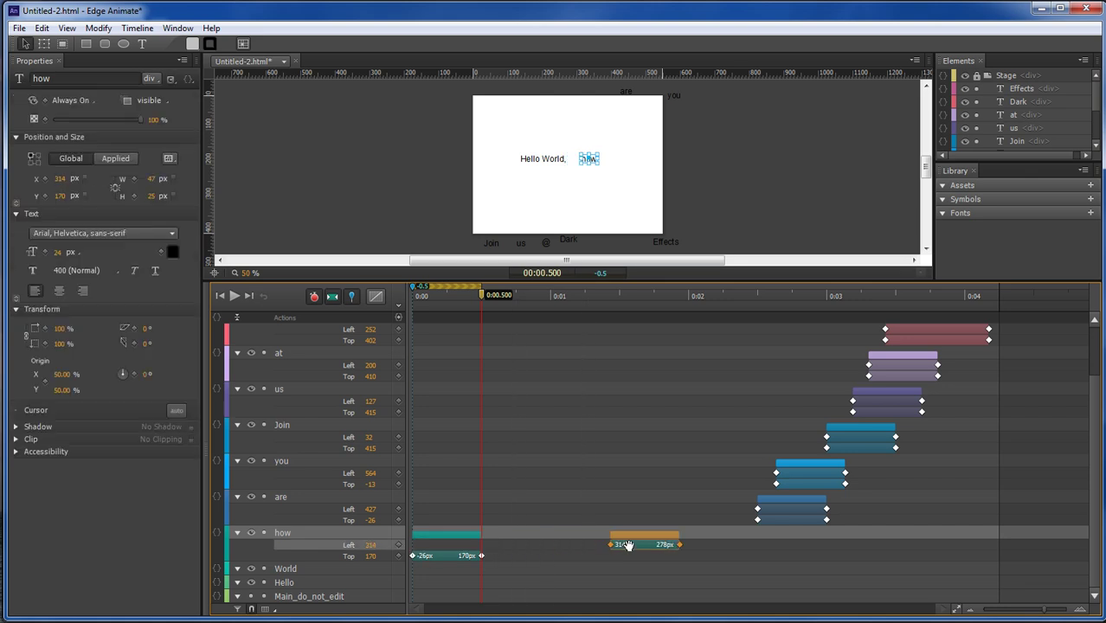
{"action": "key", "text": "ctrl+z"}
{"action": "left_click_drag", "start_coordinate": [505, 558], "coordinate": [406, 505]}
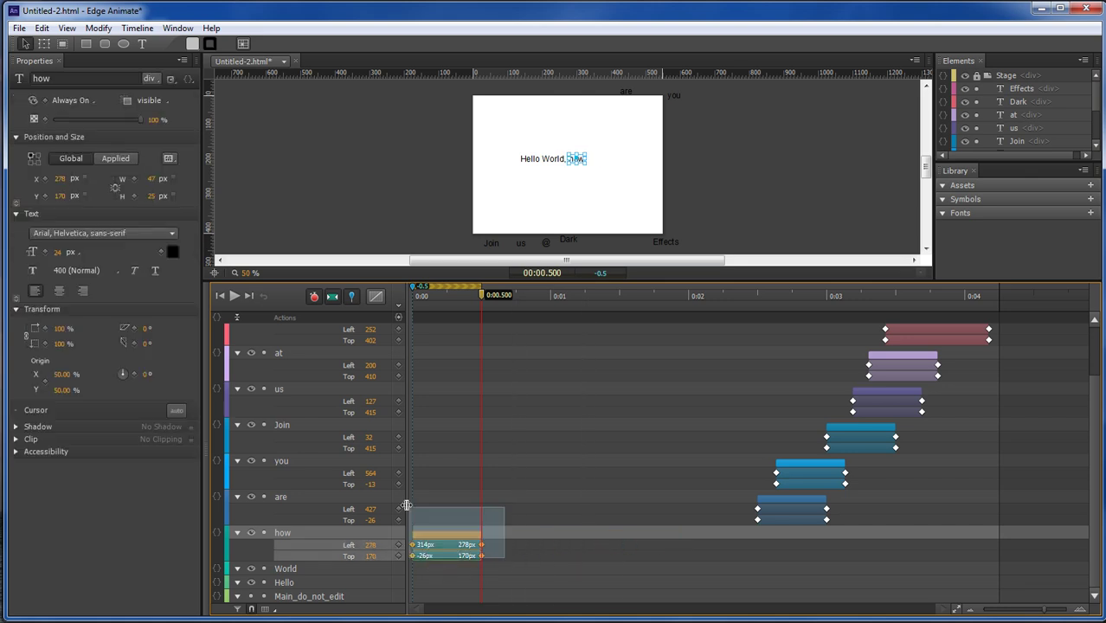
{"action": "left_click_drag", "start_coordinate": [429, 544], "coordinate": [740, 545]}
{"action": "left_click_drag", "start_coordinate": [482, 297], "coordinate": [398, 297]}
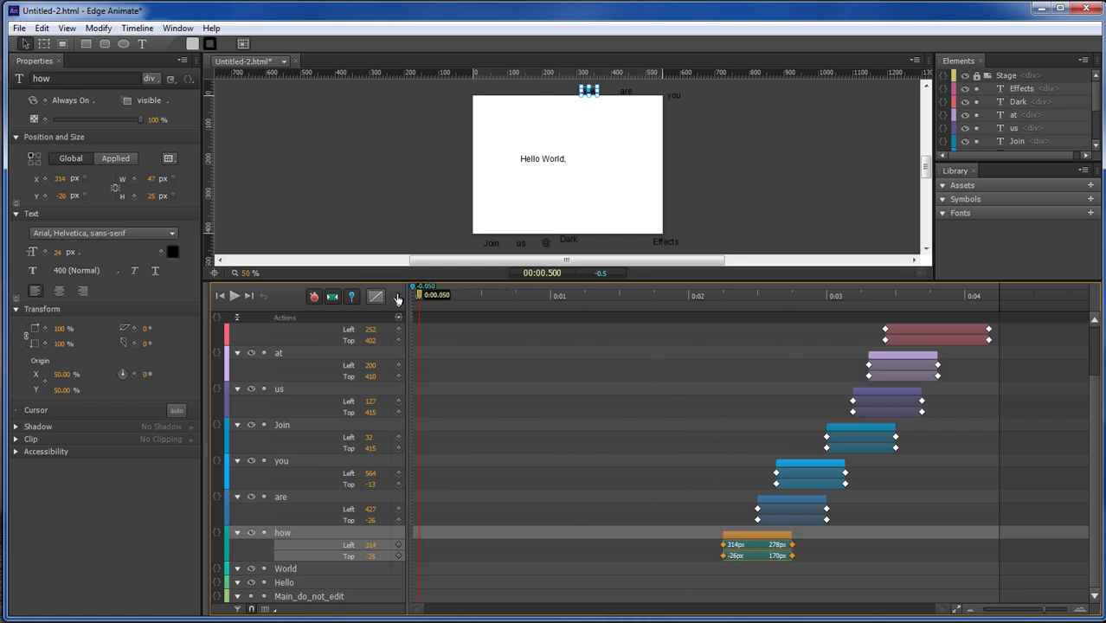
Animate World from above the stage (100, -32) down to Left 200, Top 170 by 0:00.500.
{"action": "left_click", "coordinate": [552, 160]}
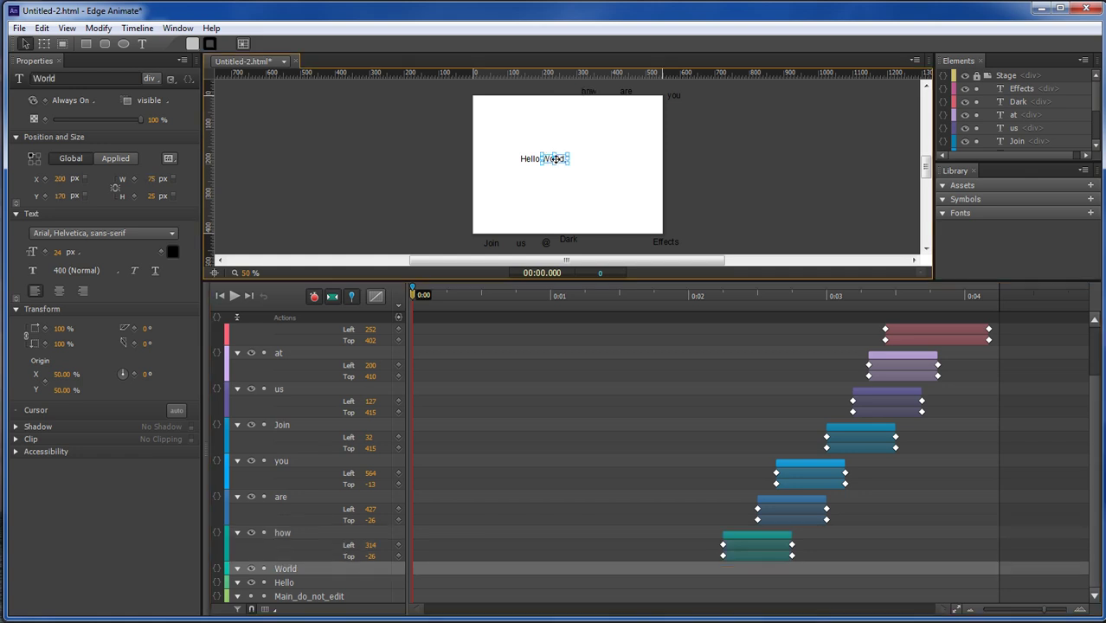
{"action": "left_click_drag", "start_coordinate": [554, 160], "coordinate": [505, 87]}
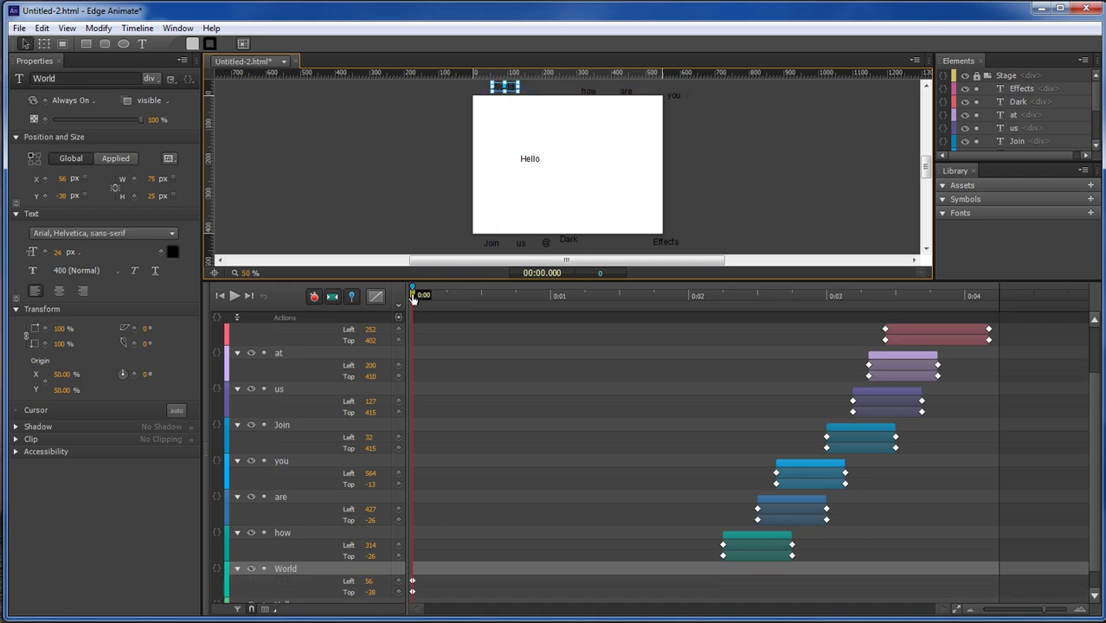
{"action": "key", "text": "ctrl+z"}
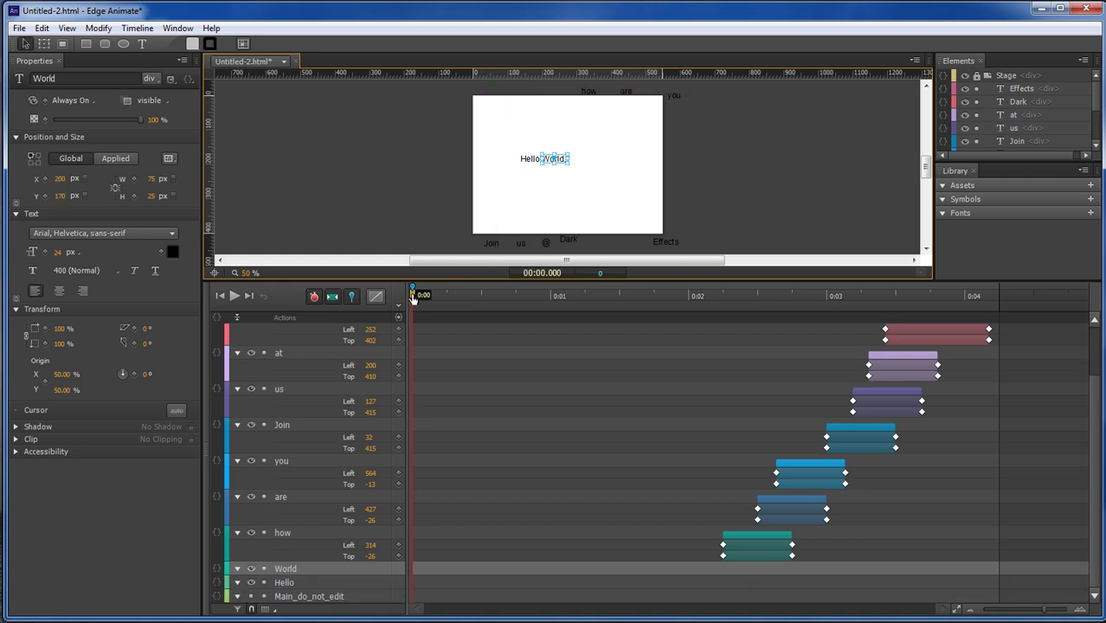
{"action": "left_click_drag", "start_coordinate": [548, 136], "coordinate": [514, 66]}
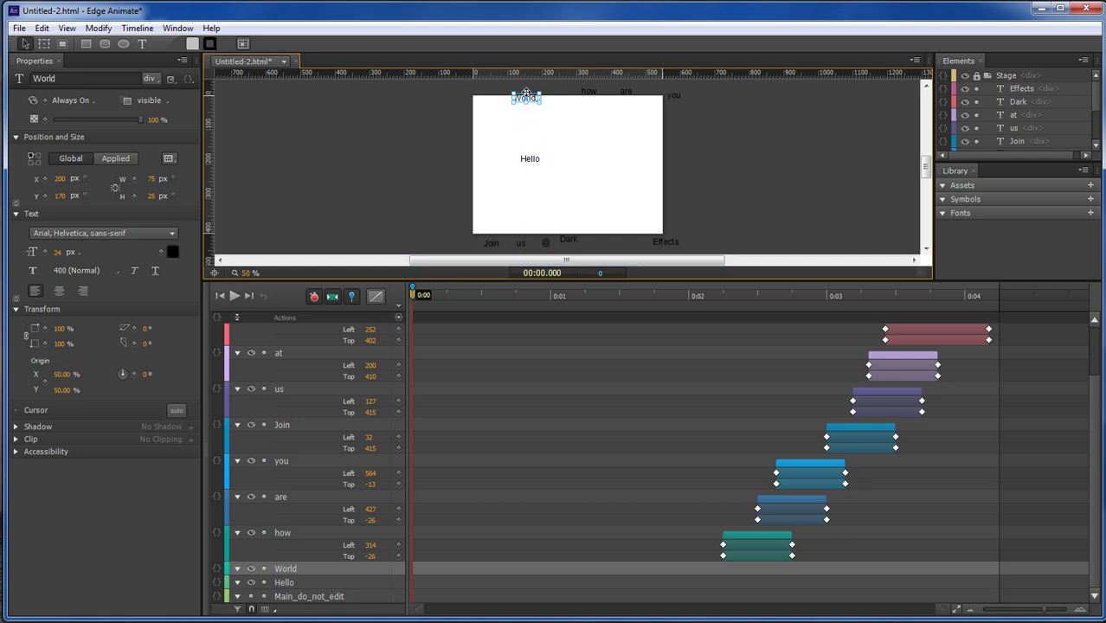
{"action": "left_click_drag", "start_coordinate": [445, 297], "coordinate": [482, 295]}
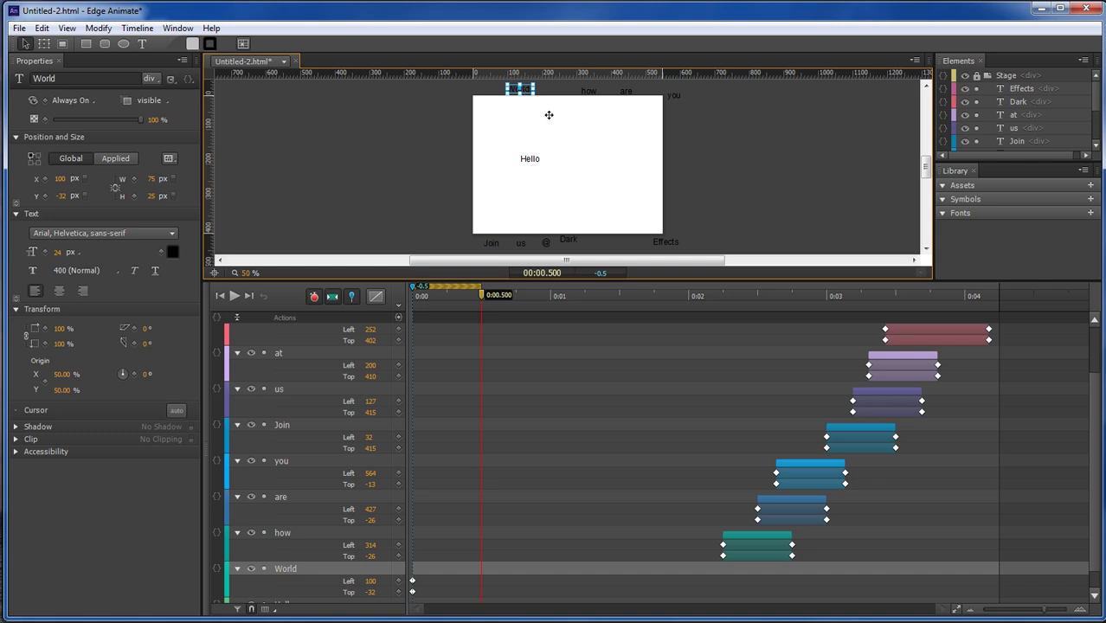
{"action": "left_click_drag", "start_coordinate": [549, 115], "coordinate": [589, 185]}
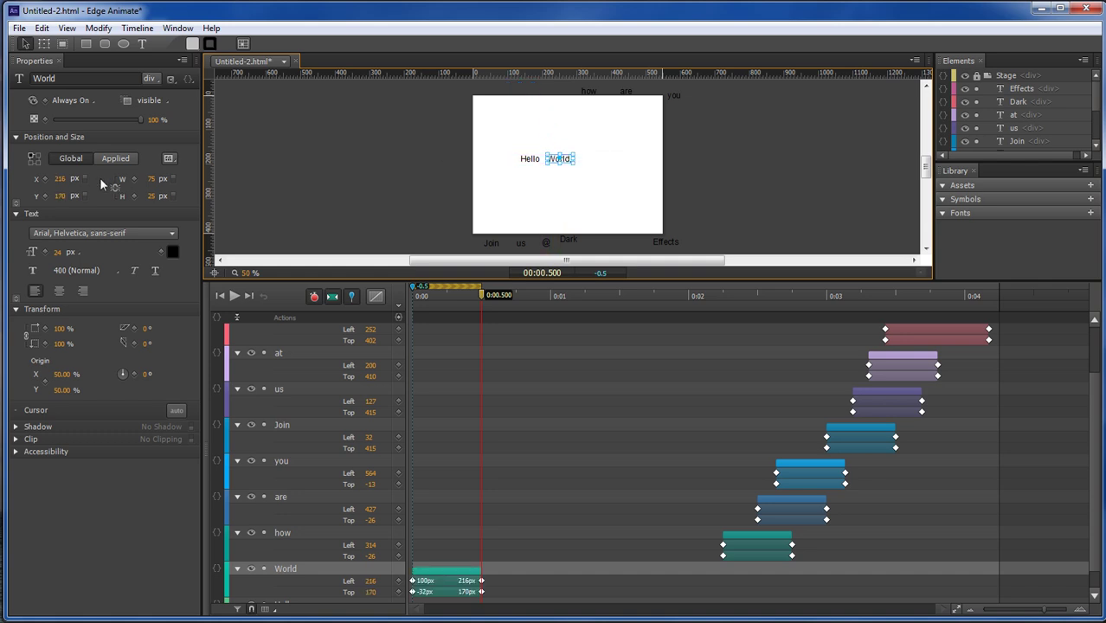
{"action": "left_click", "coordinate": [60, 179]}
{"action": "key", "text": "Return"}
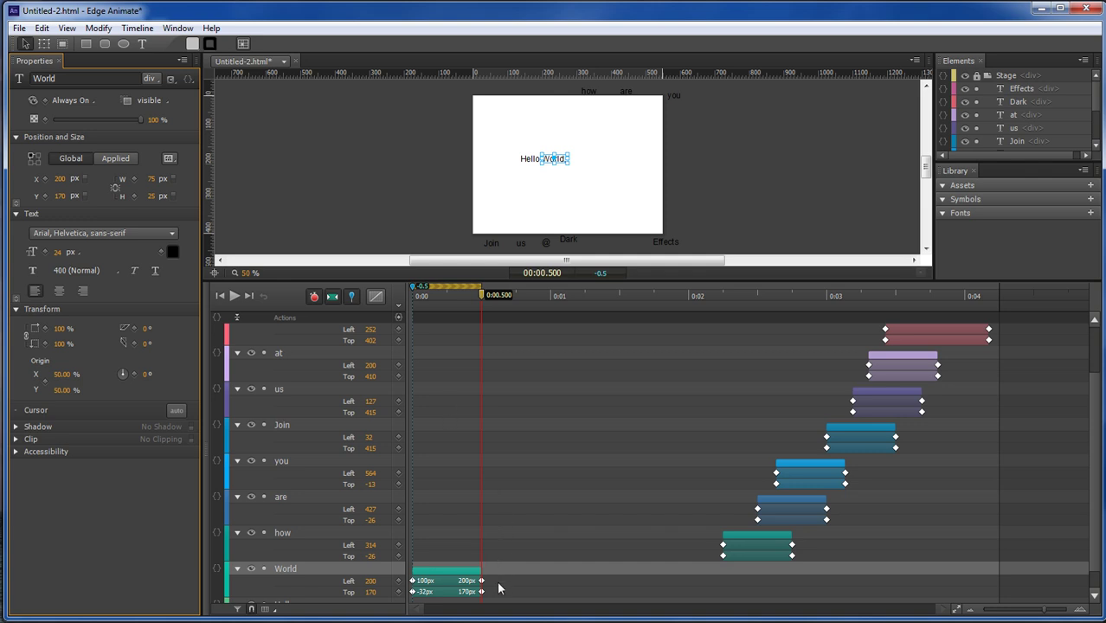
Shift World's keyframes so its drop starts around the 2-second mark.
{"action": "left_click_drag", "start_coordinate": [498, 588], "coordinate": [408, 562]}
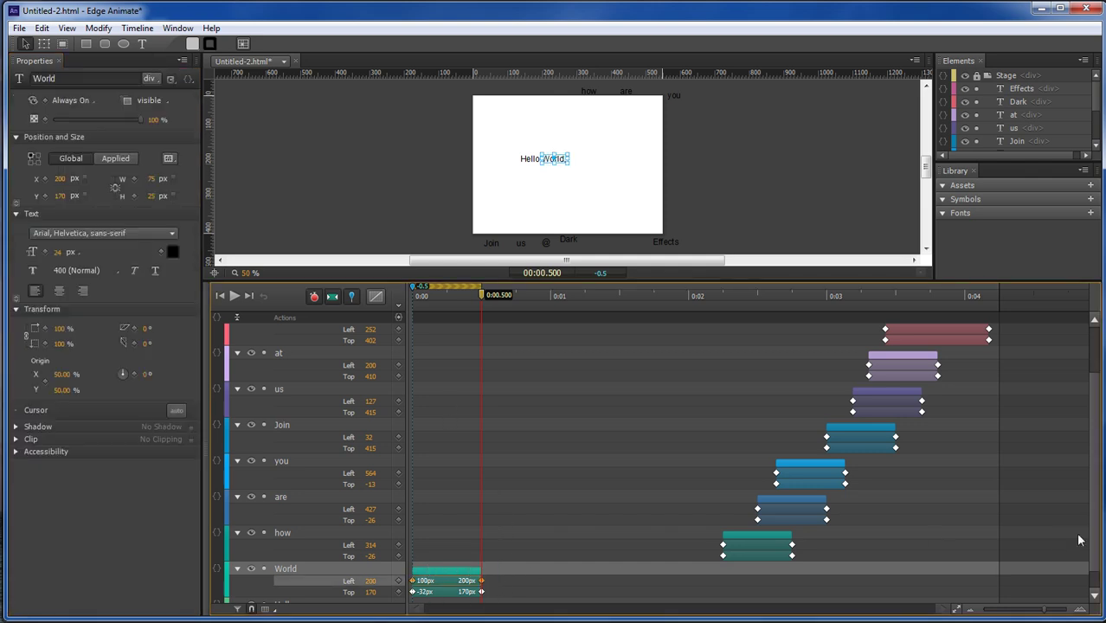
{"action": "scroll", "coordinate": [1097, 560], "scroll_direction": "down", "scroll_amount": 1}
{"action": "left_click", "coordinate": [427, 528]}
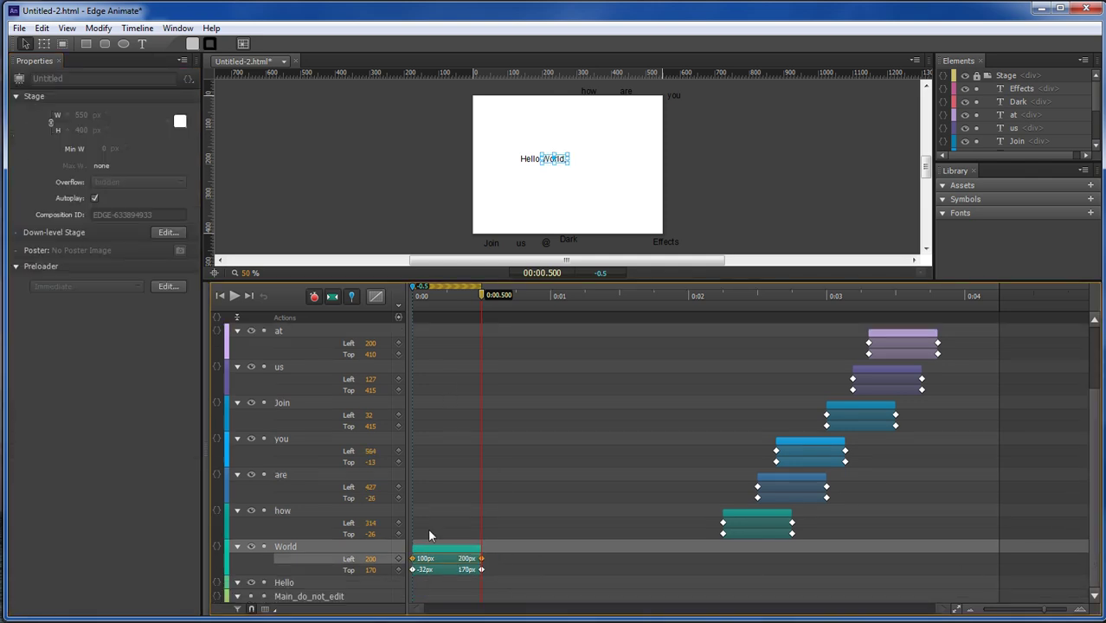
{"action": "left_click", "coordinate": [441, 549]}
{"action": "left_click_drag", "start_coordinate": [446, 553], "coordinate": [774, 559]}
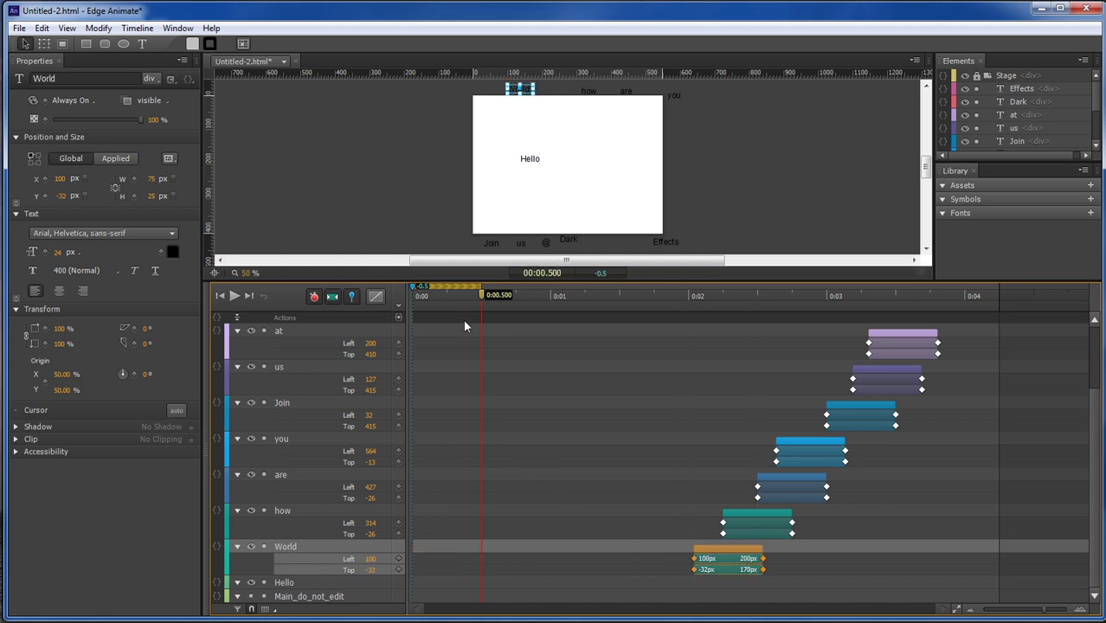
{"action": "left_click_drag", "start_coordinate": [481, 298], "coordinate": [399, 298]}
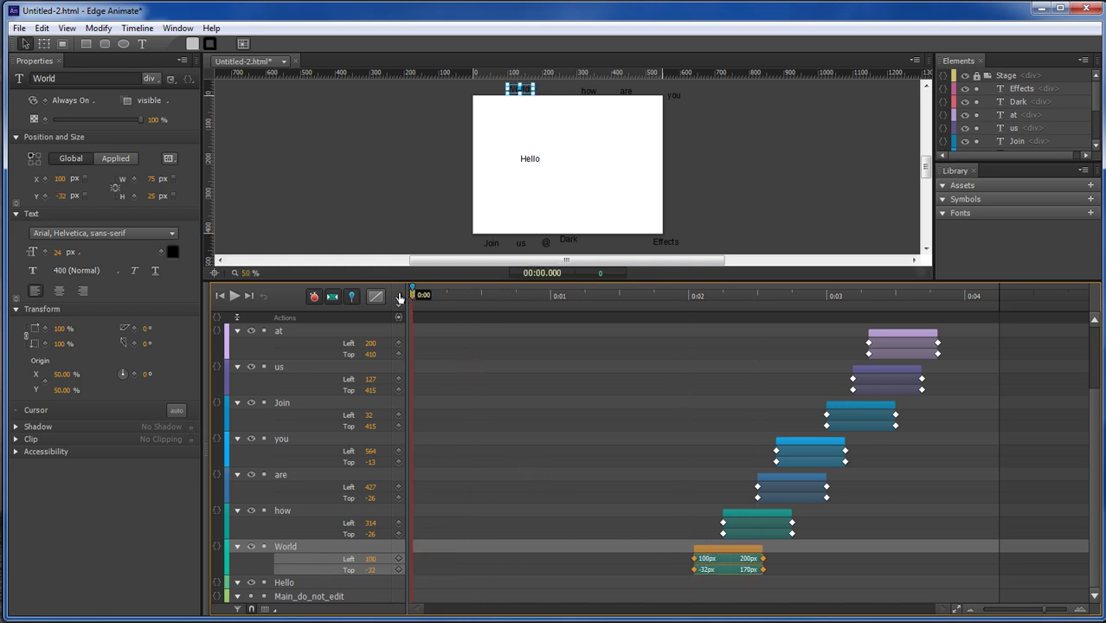
Animate Hello from off-stage upper left to Left 138, Top 170 by 0:00.500.
{"action": "left_click", "coordinate": [529, 159]}
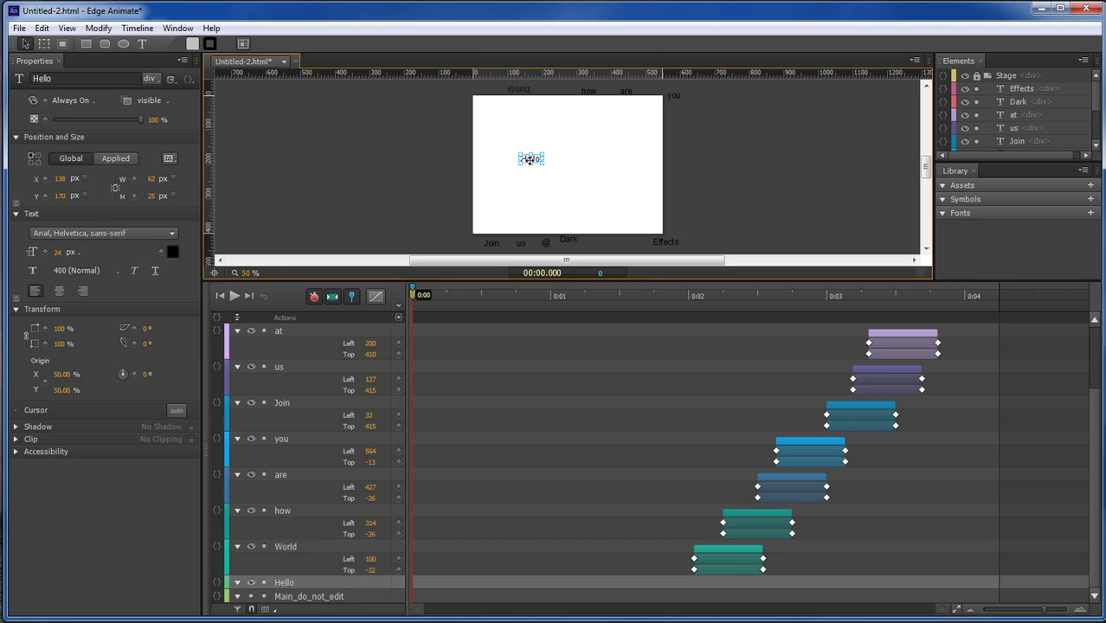
{"action": "left_click_drag", "start_coordinate": [531, 159], "coordinate": [465, 90]}
{"action": "left_click_drag", "start_coordinate": [412, 296], "coordinate": [482, 297]}
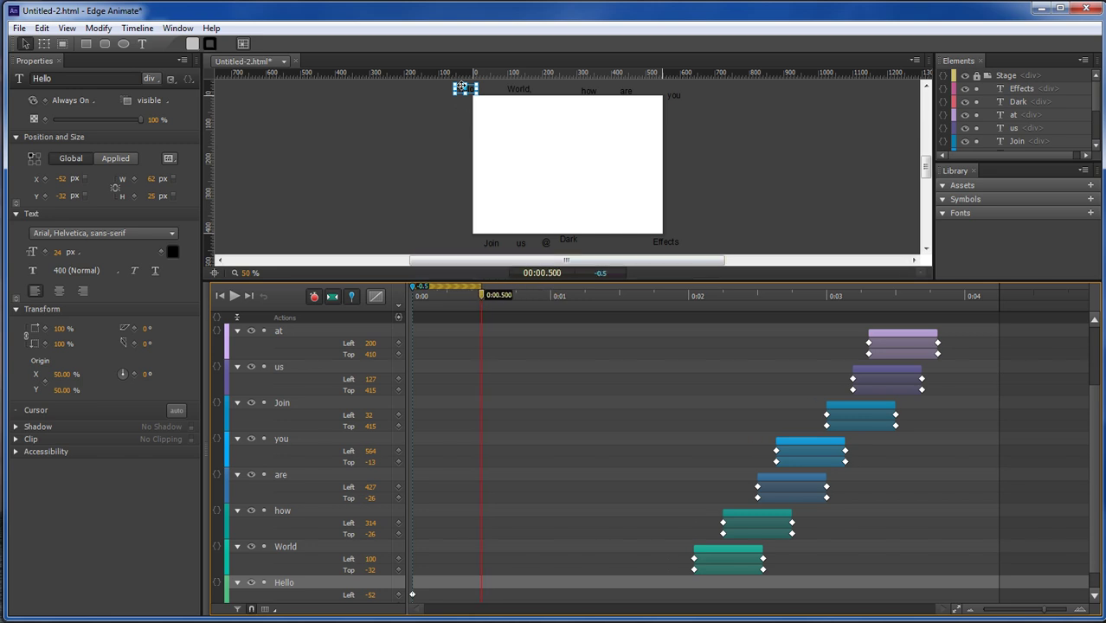
{"action": "left_click_drag", "start_coordinate": [462, 87], "coordinate": [520, 148]}
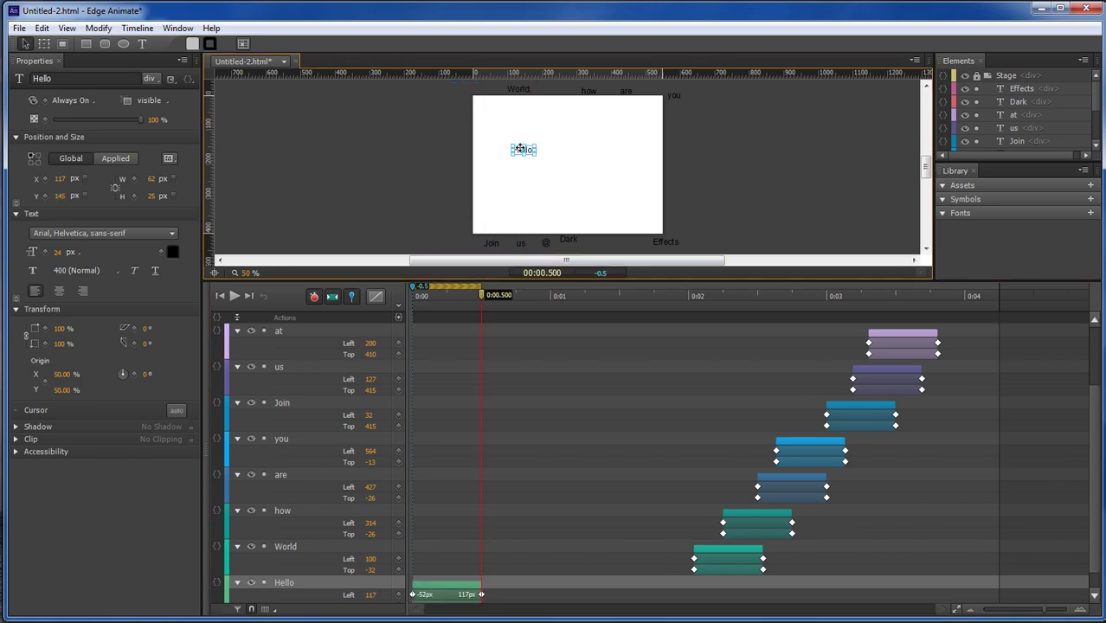
{"action": "left_click", "coordinate": [58, 180]}
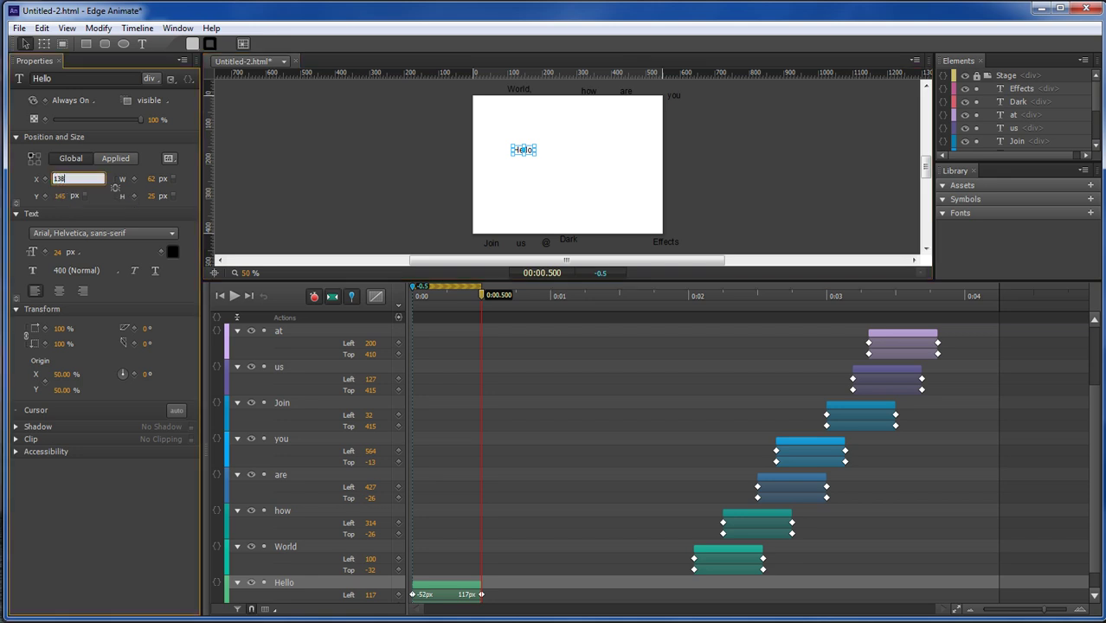
{"action": "type", "text": "138"}
{"action": "left_click", "coordinate": [62, 197]}
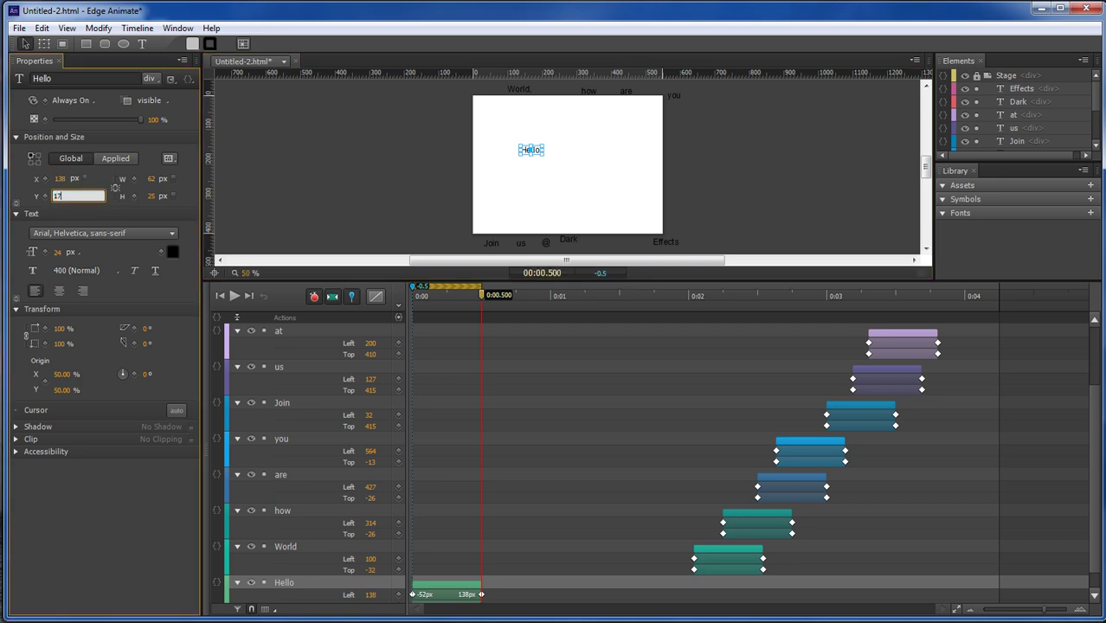
{"action": "type", "text": "170"}
{"action": "key", "text": "Return"}
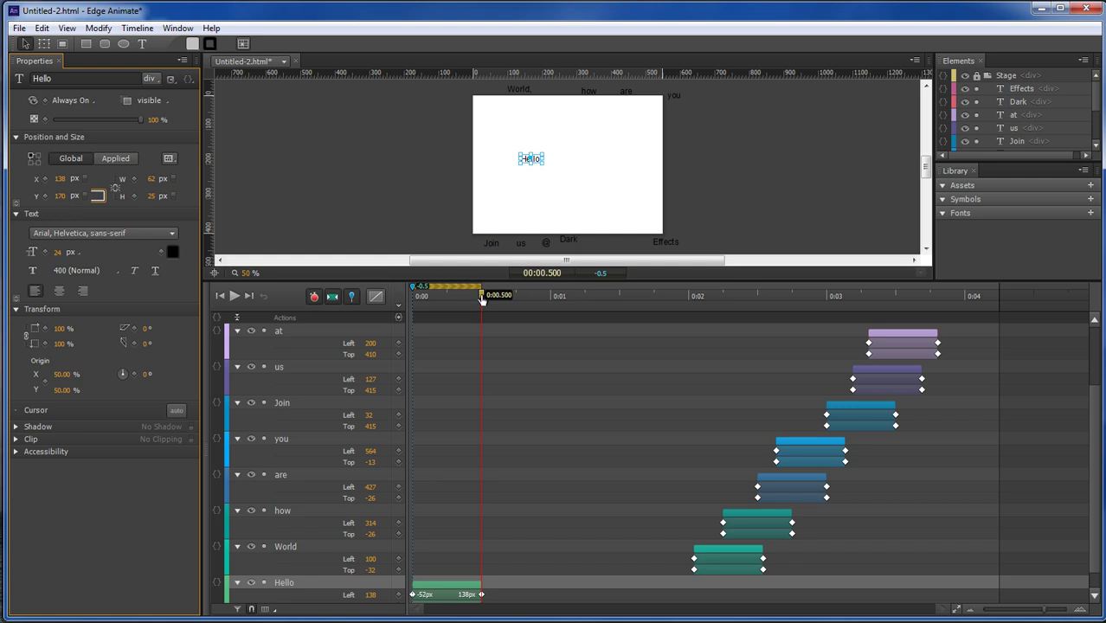
Scrub around 2 seconds to preview World sliding in, and enlarge the Timeline panel.
{"action": "left_click_drag", "start_coordinate": [482, 298], "coordinate": [696, 332]}
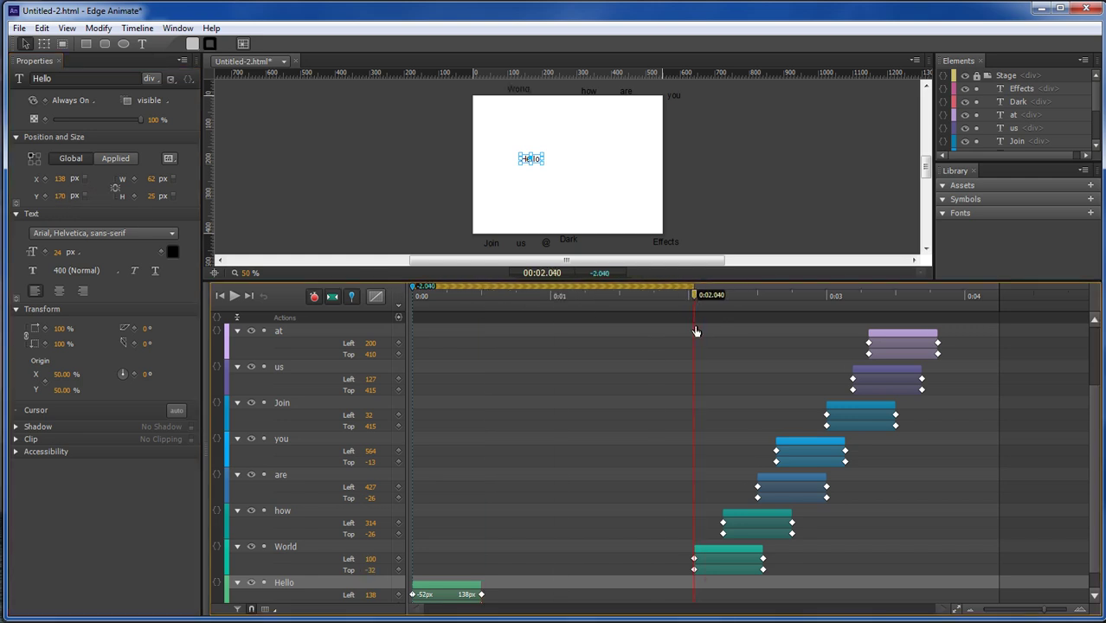
{"action": "left_click", "coordinate": [703, 559]}
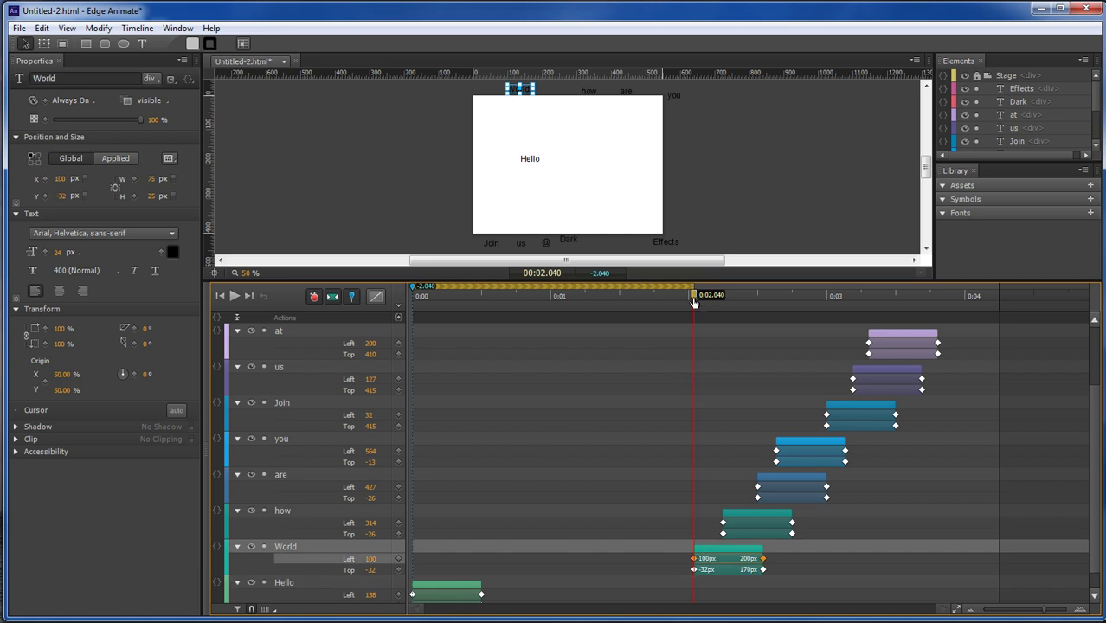
{"action": "left_click_drag", "start_coordinate": [693, 299], "coordinate": [462, 295]}
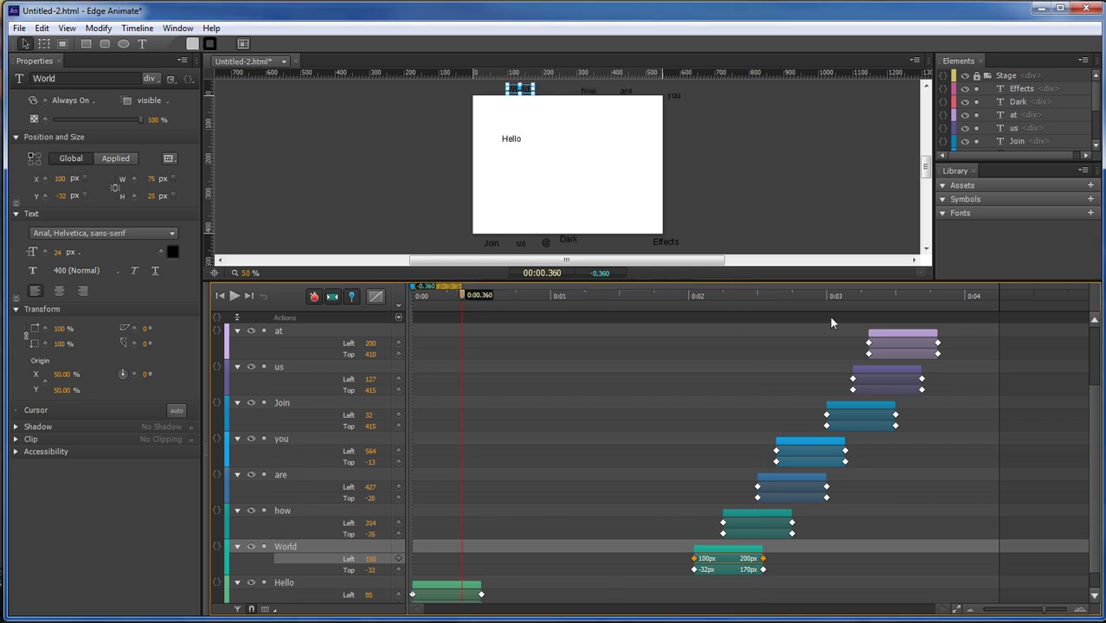
{"action": "left_click_drag", "start_coordinate": [796, 281], "coordinate": [795, 233]}
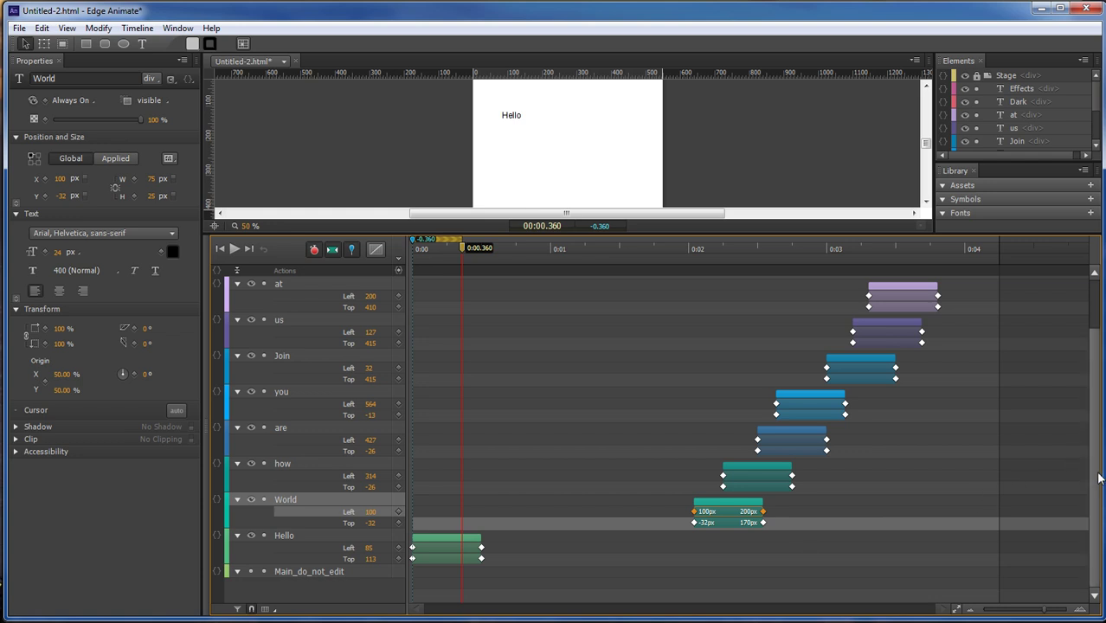
Move the World, how and are transitions earlier so they follow one another.
{"action": "scroll", "coordinate": [1094, 476], "scroll_direction": "up", "scroll_amount": 1}
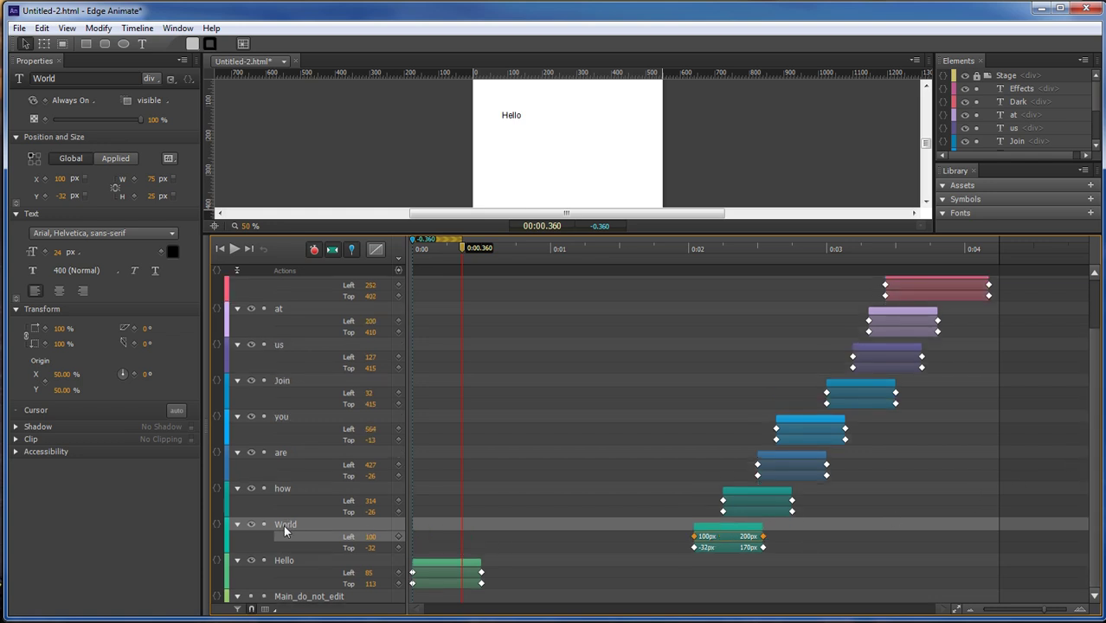
{"action": "left_click_drag", "start_coordinate": [714, 530], "coordinate": [477, 537]}
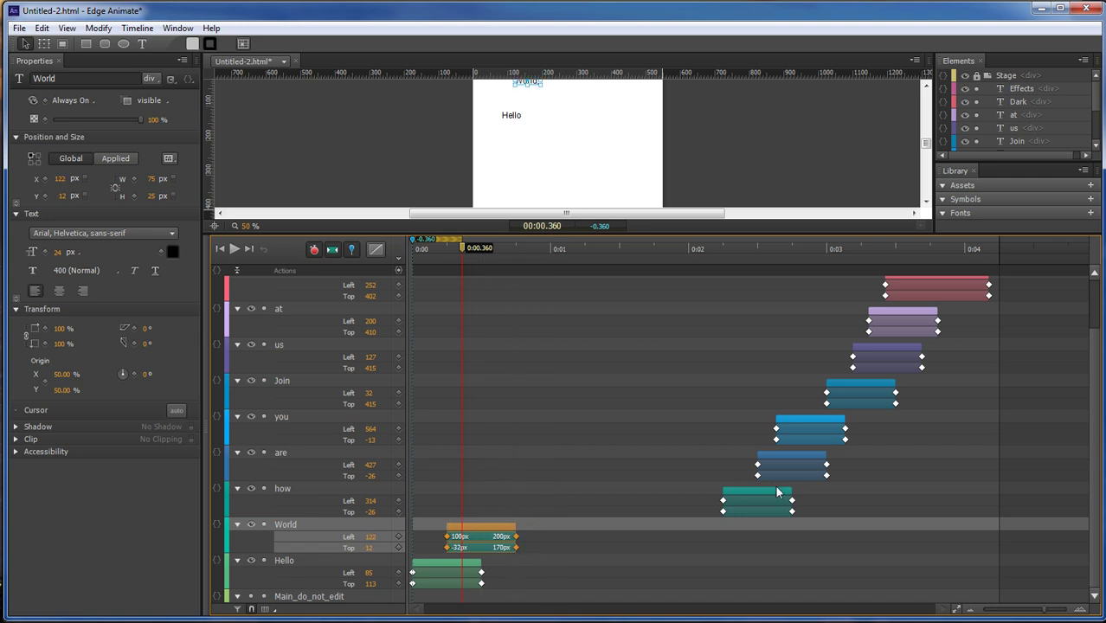
{"action": "left_click", "coordinate": [307, 491]}
{"action": "left_click_drag", "start_coordinate": [746, 495], "coordinate": [513, 501]}
{"action": "left_click_drag", "start_coordinate": [433, 502], "coordinate": [432, 501]}
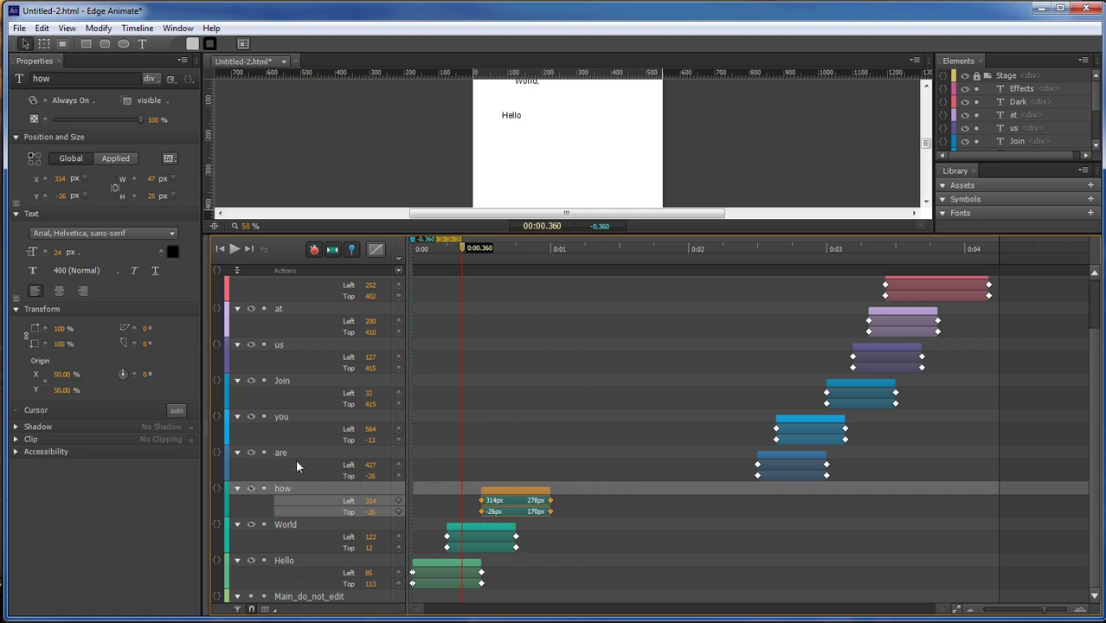
{"action": "left_click", "coordinate": [290, 452]}
{"action": "left_click_drag", "start_coordinate": [790, 456], "coordinate": [547, 463]}
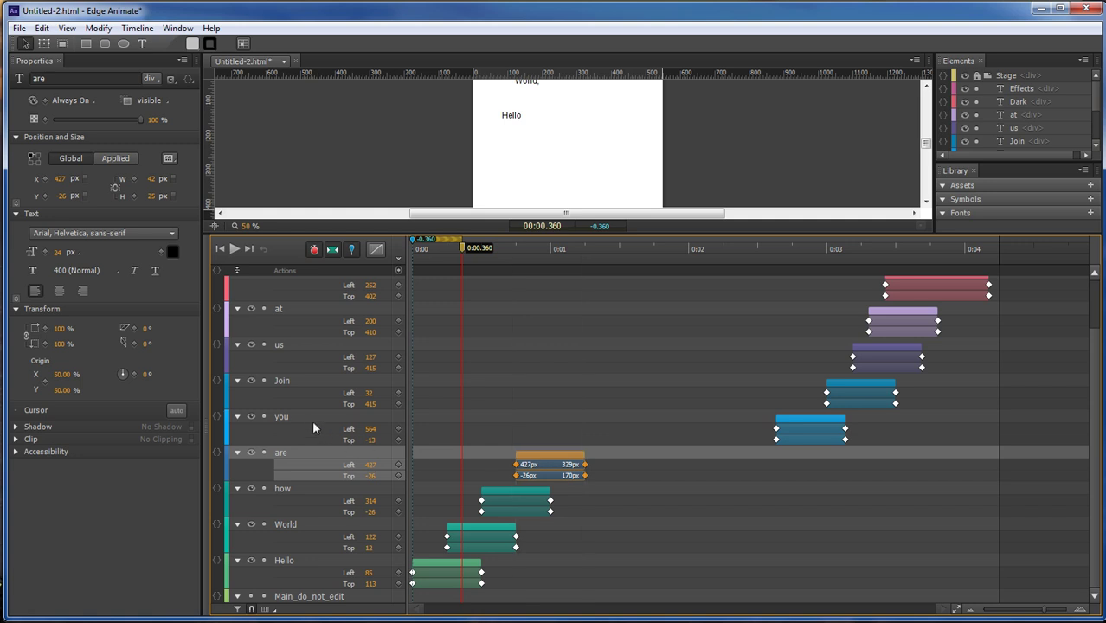
Pull the you, Join, us and at transitions earlier, each right after the previous.
{"action": "left_click", "coordinate": [400, 418]}
{"action": "left_click_drag", "start_coordinate": [812, 423], "coordinate": [585, 427]}
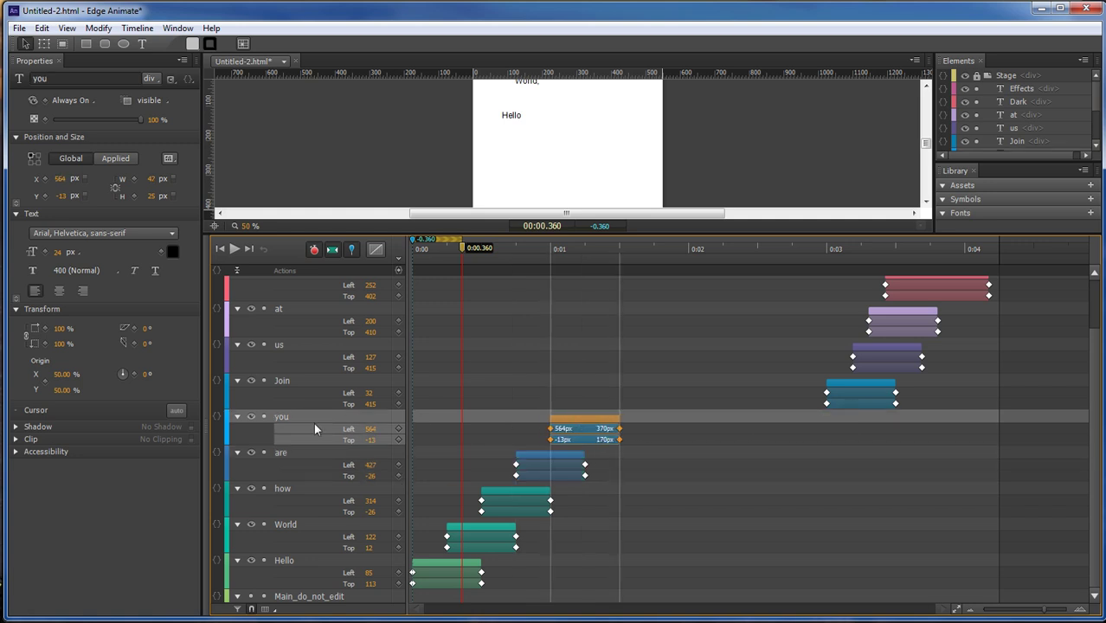
{"action": "left_click", "coordinate": [292, 378]}
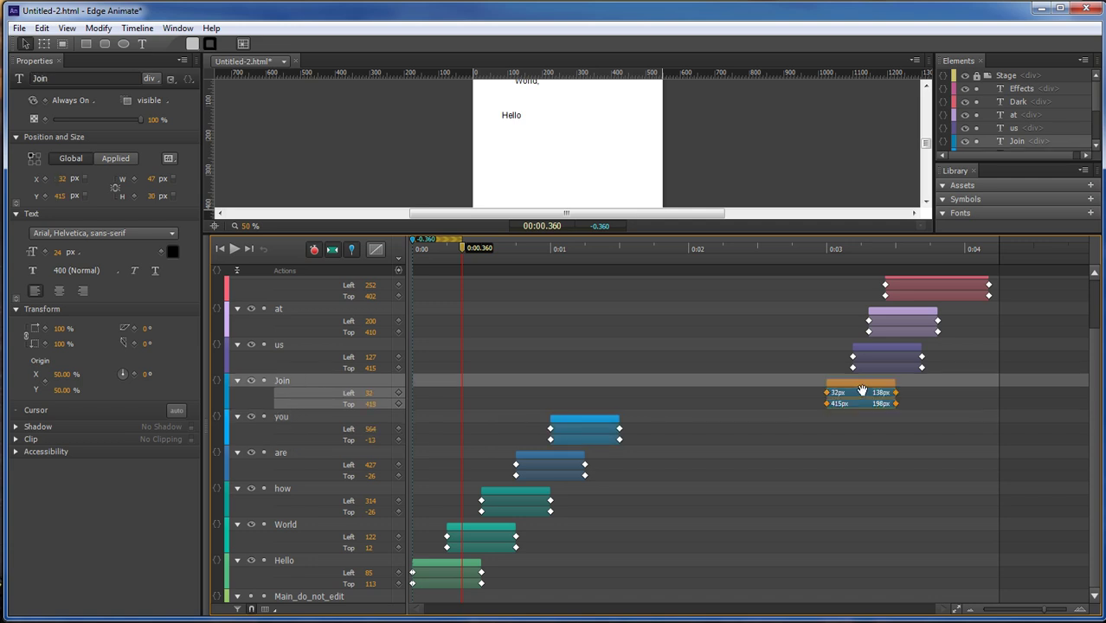
{"action": "left_click_drag", "start_coordinate": [862, 390], "coordinate": [641, 381]}
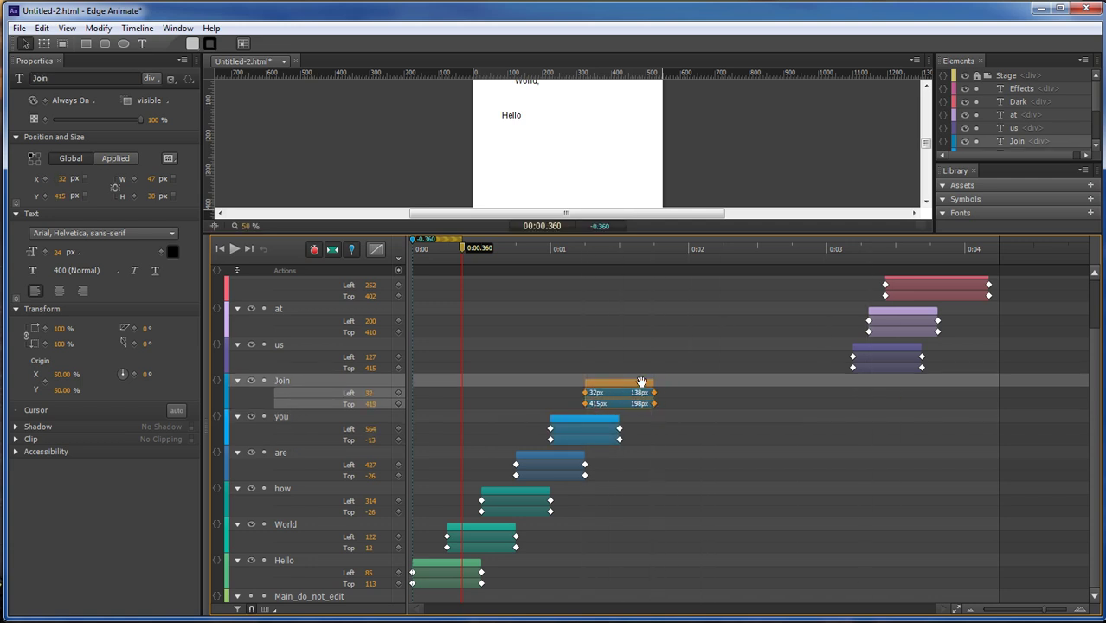
{"action": "left_click", "coordinate": [296, 344]}
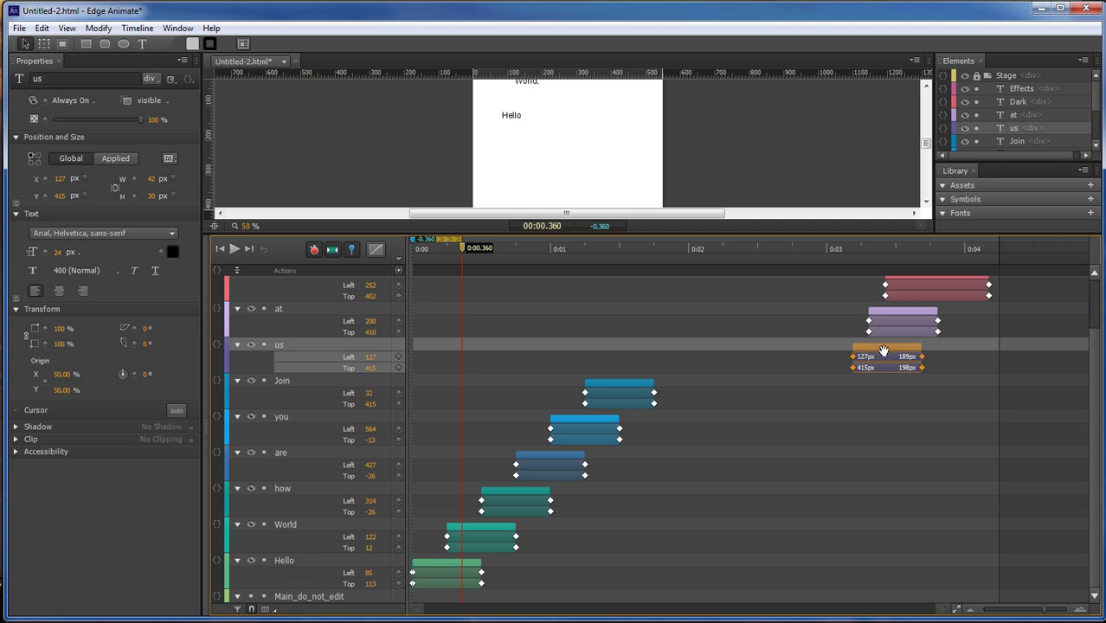
{"action": "left_click_drag", "start_coordinate": [881, 351], "coordinate": [611, 353]}
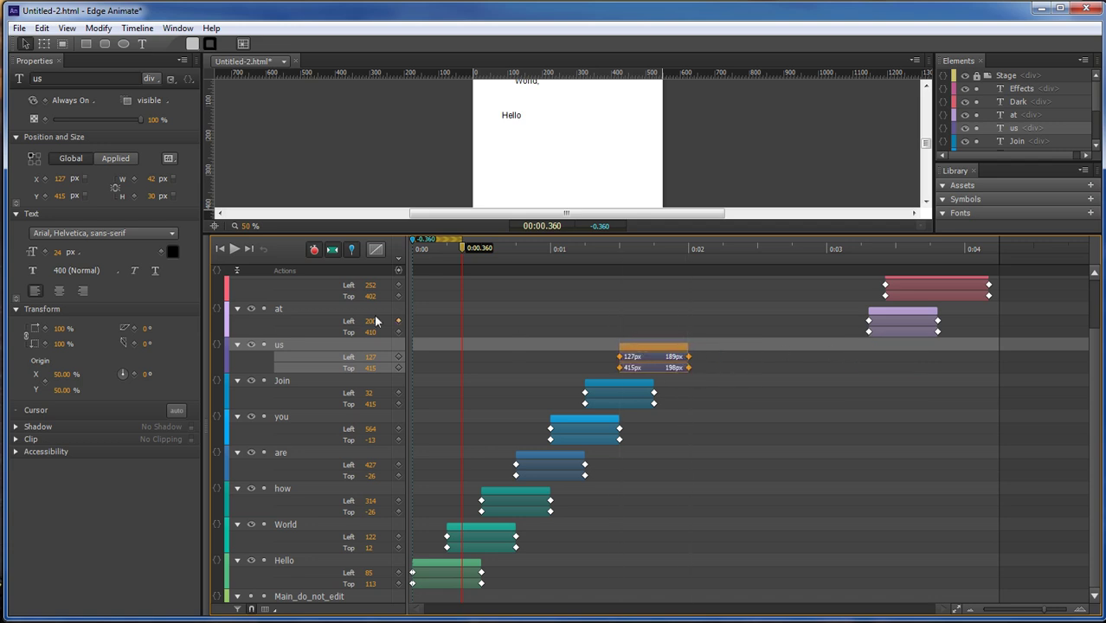
{"action": "left_click", "coordinate": [299, 309]}
{"action": "left_click_drag", "start_coordinate": [884, 317], "coordinate": [708, 321]}
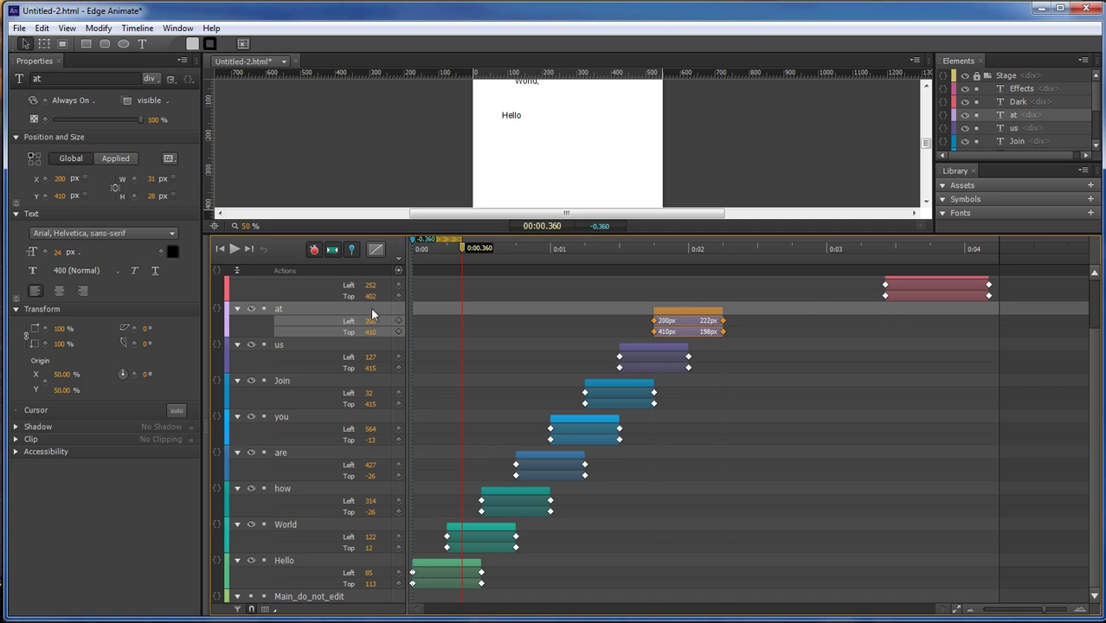
Place Dark after at with a shortened end, then Effects after Dark, ending near 0:02.7.
{"action": "scroll", "coordinate": [1053, 304], "scroll_direction": "up", "scroll_amount": 2}
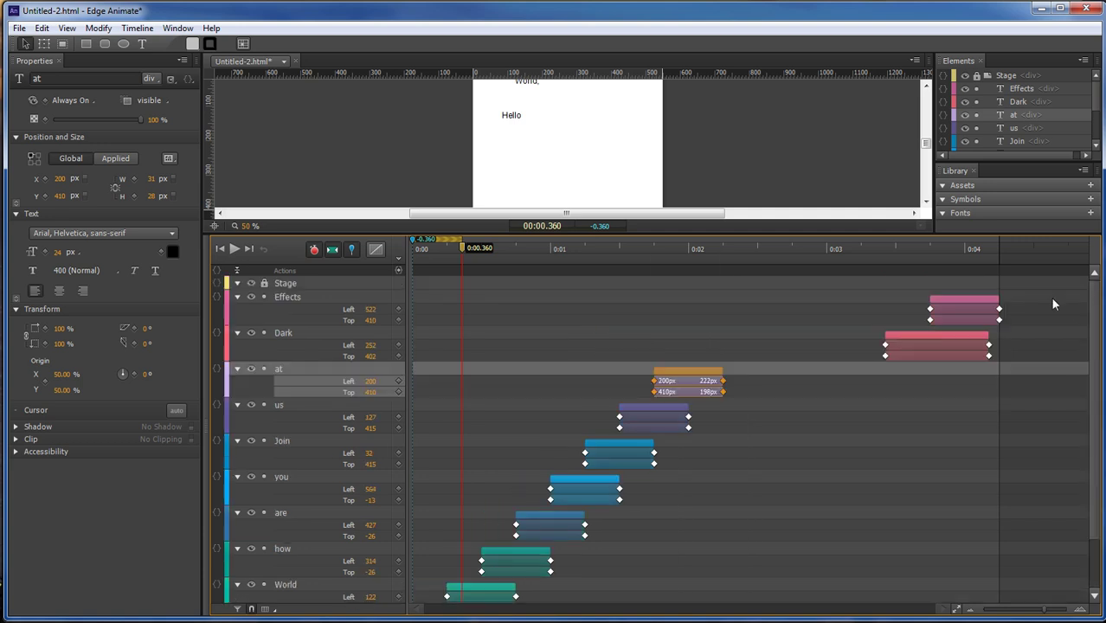
{"action": "left_click", "coordinate": [293, 330]}
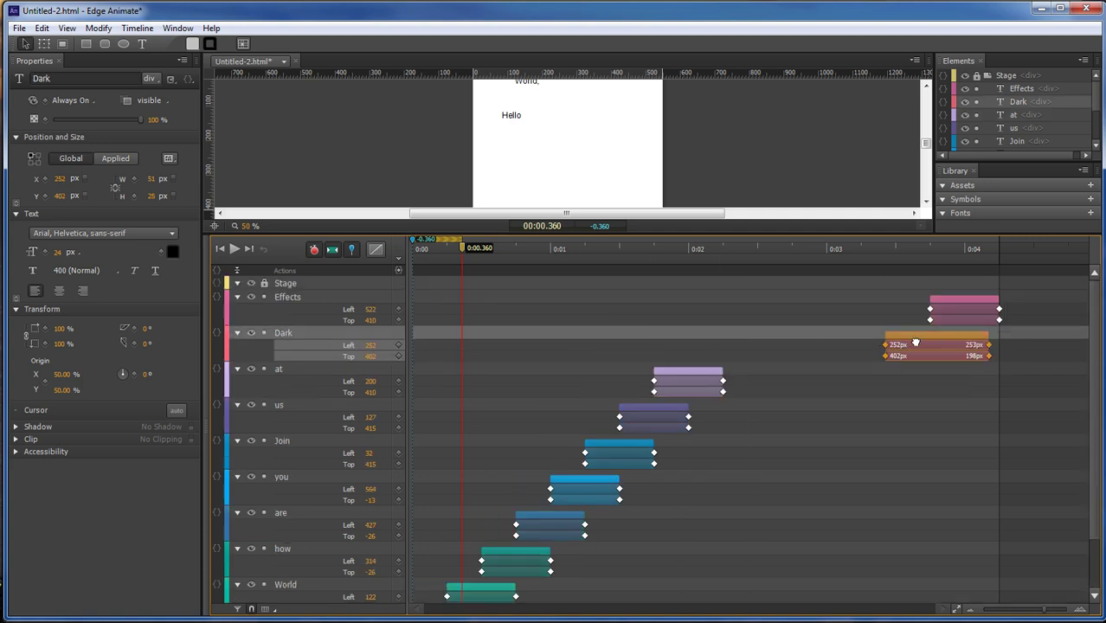
{"action": "left_click_drag", "start_coordinate": [914, 341], "coordinate": [787, 346]}
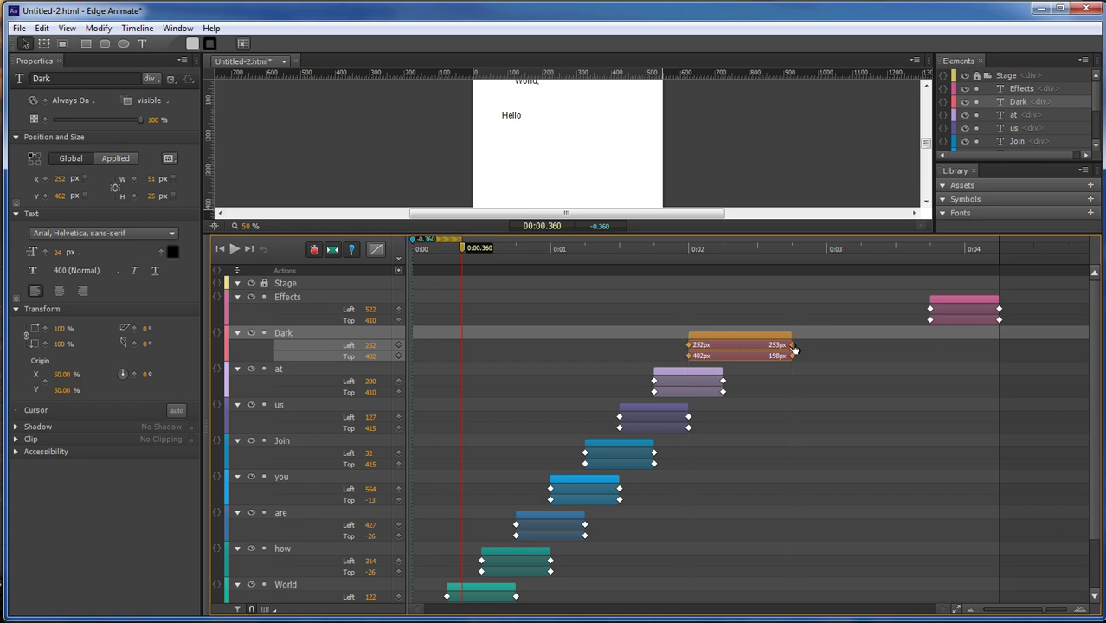
{"action": "left_click", "coordinate": [785, 309]}
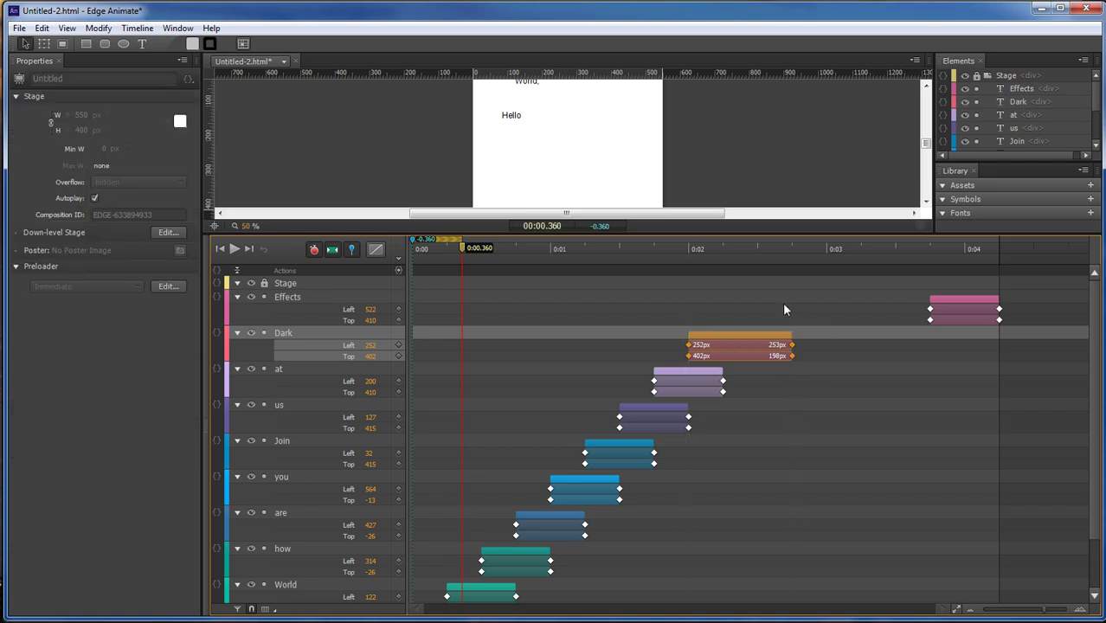
{"action": "left_click", "coordinate": [808, 337]}
{"action": "left_click", "coordinate": [810, 369]}
{"action": "left_click", "coordinate": [782, 334]}
{"action": "left_click_drag", "start_coordinate": [792, 348], "coordinate": [771, 346]}
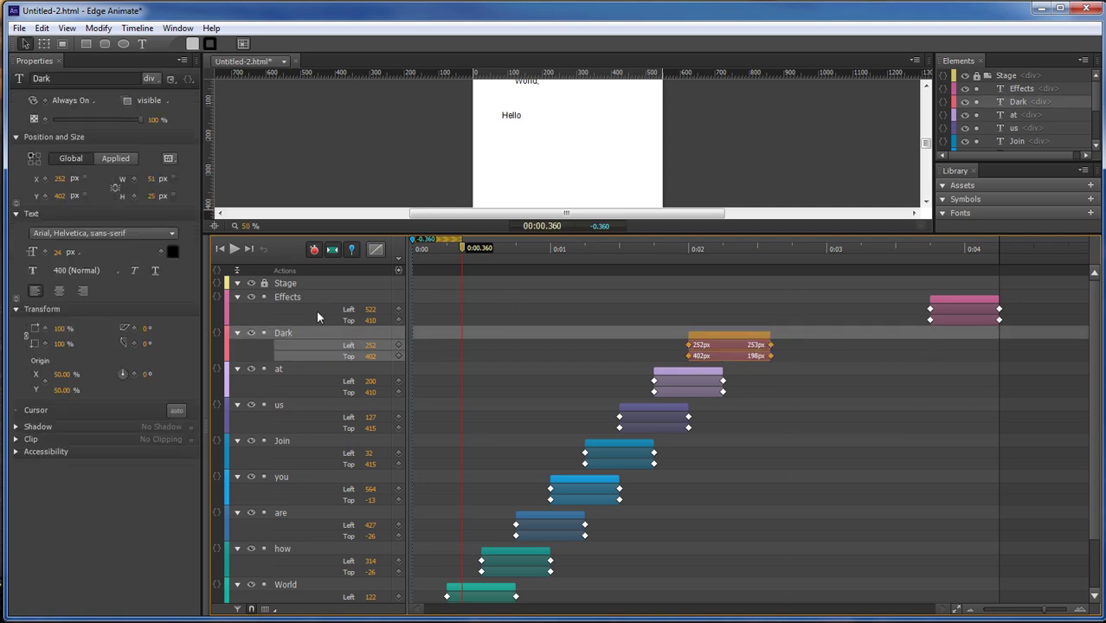
{"action": "left_click", "coordinate": [288, 297]}
{"action": "left_click_drag", "start_coordinate": [975, 306], "coordinate": [770, 308]}
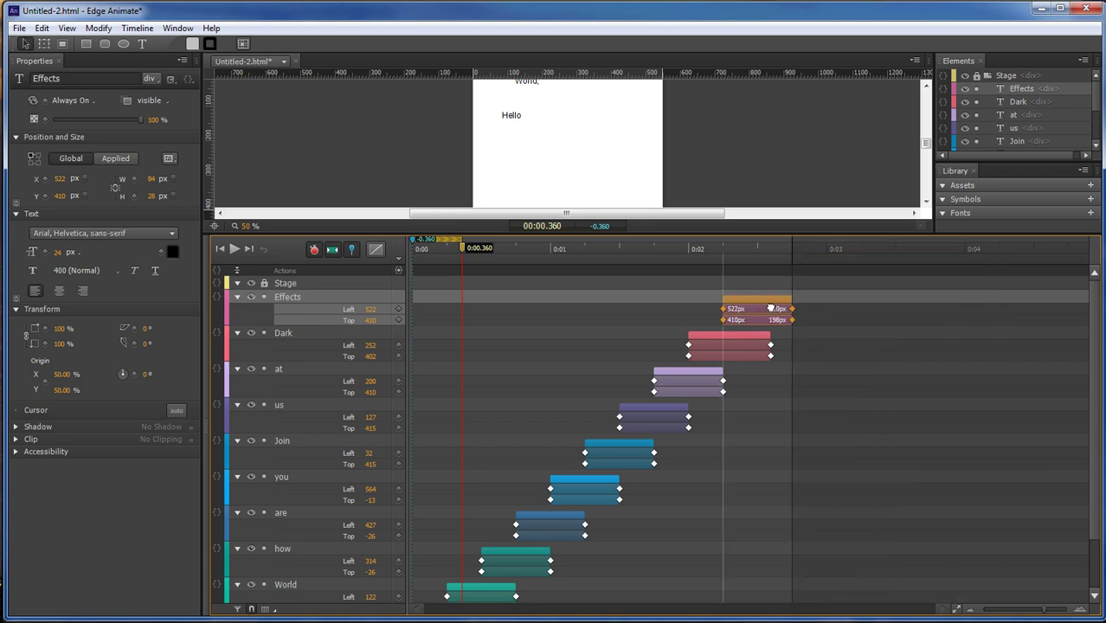
{"action": "left_click", "coordinate": [892, 383]}
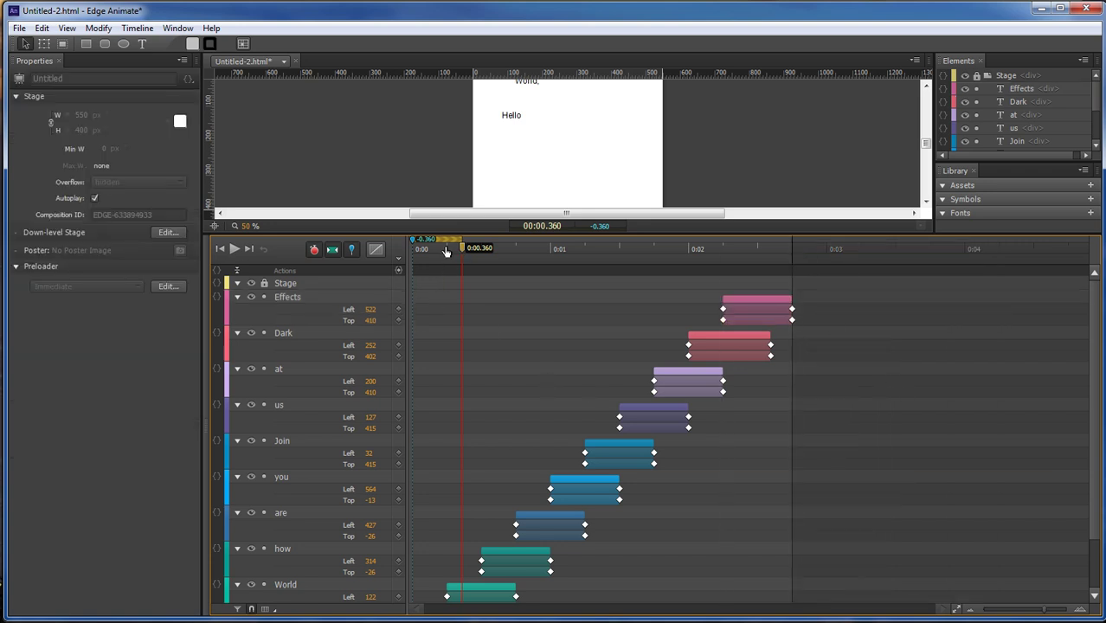
Rewind, enlarge the stage at 100% zoom, and play the preview twice to watch both lines assemble.
{"action": "left_click_drag", "start_coordinate": [446, 251], "coordinate": [417, 246]}
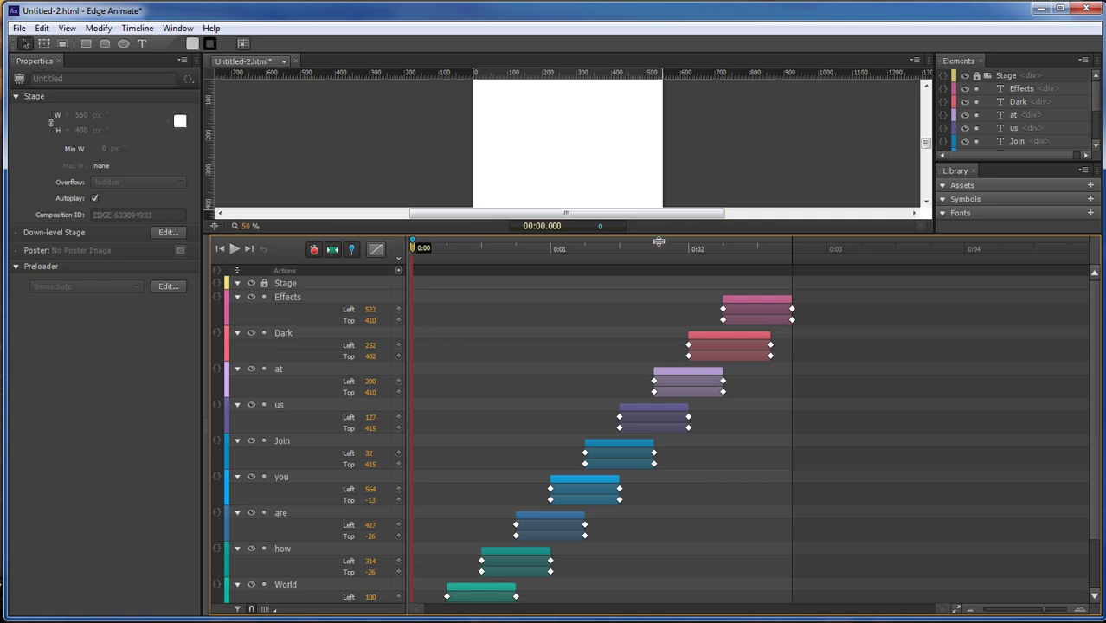
{"action": "left_click_drag", "start_coordinate": [658, 242], "coordinate": [657, 336]}
{"action": "scroll", "coordinate": [921, 214], "scroll_direction": "up", "scroll_amount": 1}
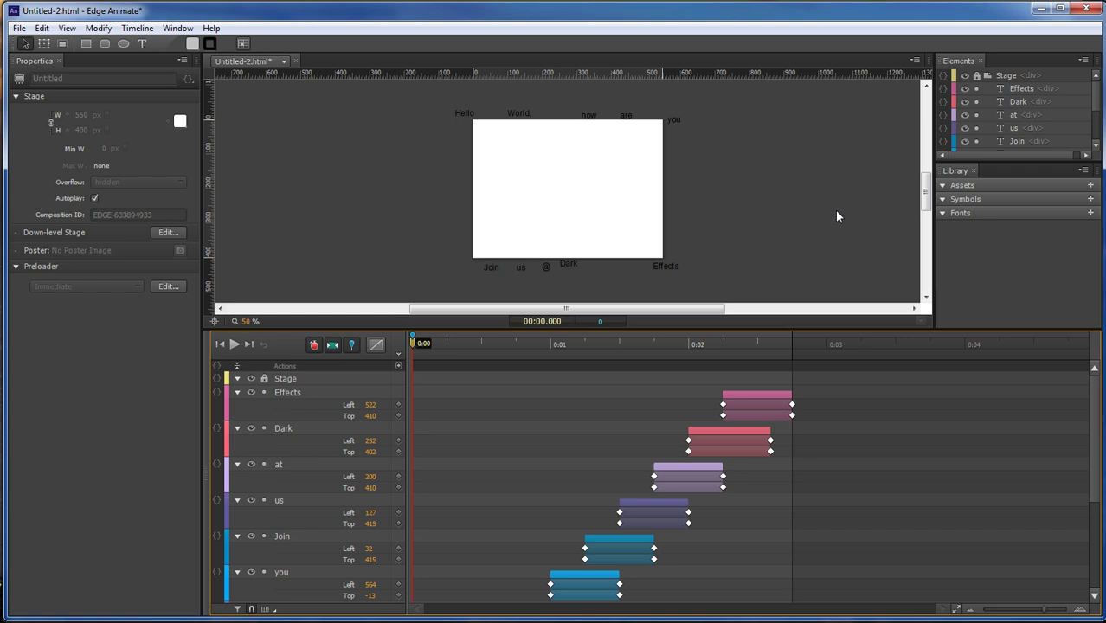
{"action": "key", "text": "ctrl+="}
{"action": "key", "text": "ctrl+="}
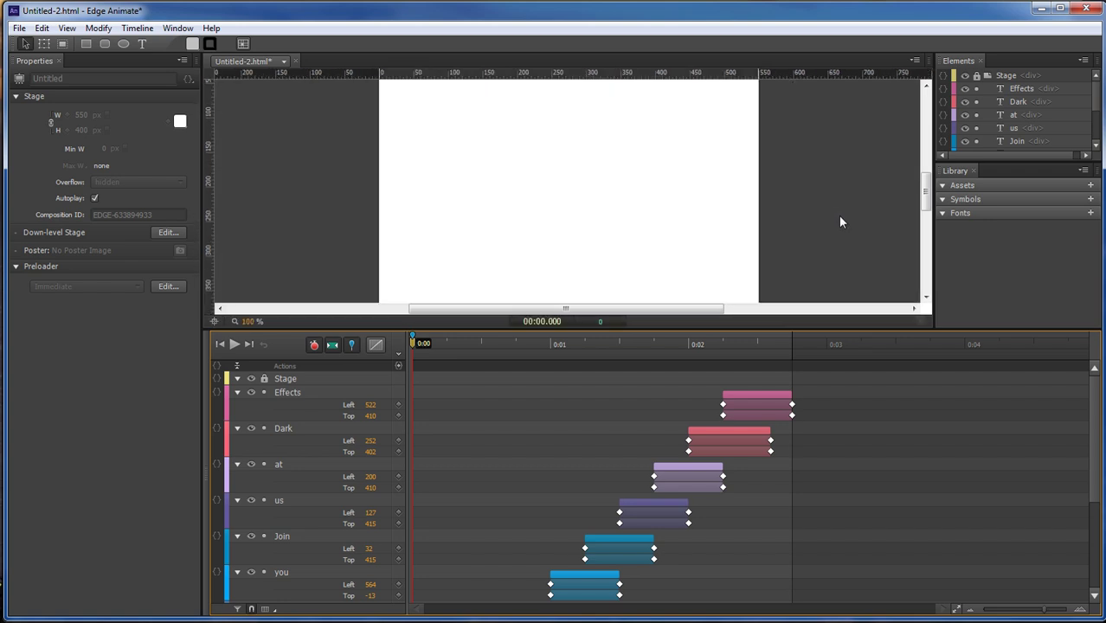
{"action": "key", "text": "space"}
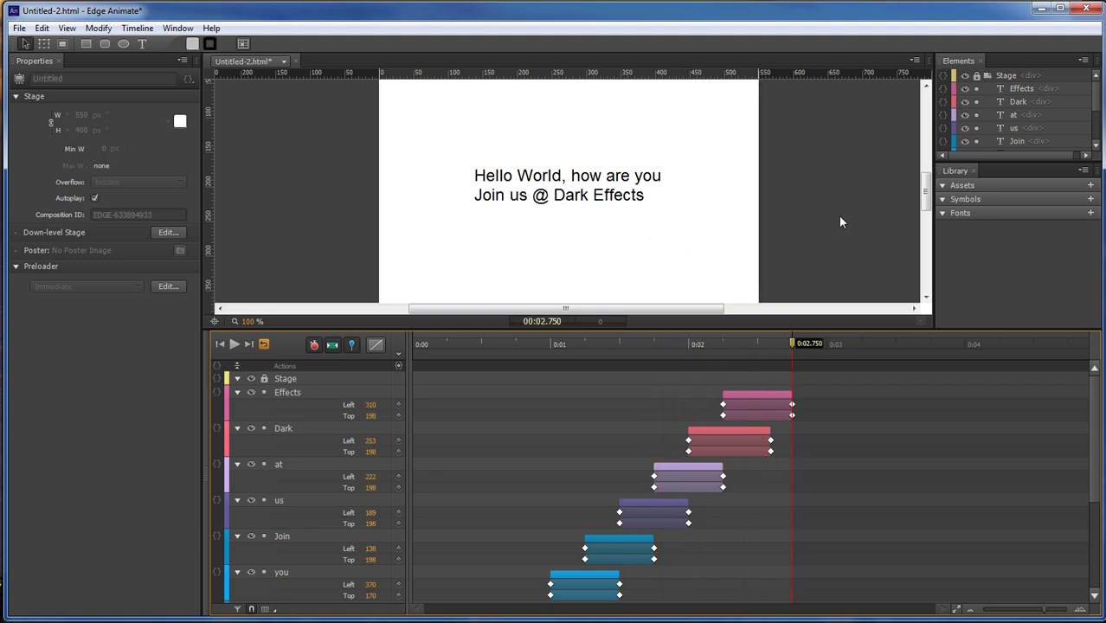
{"action": "key", "text": "space"}
Select every word transition and apply the Ease Out Quint easing preset.
{"action": "key", "text": "ctrl+a"}
{"action": "left_click", "coordinate": [375, 344]}
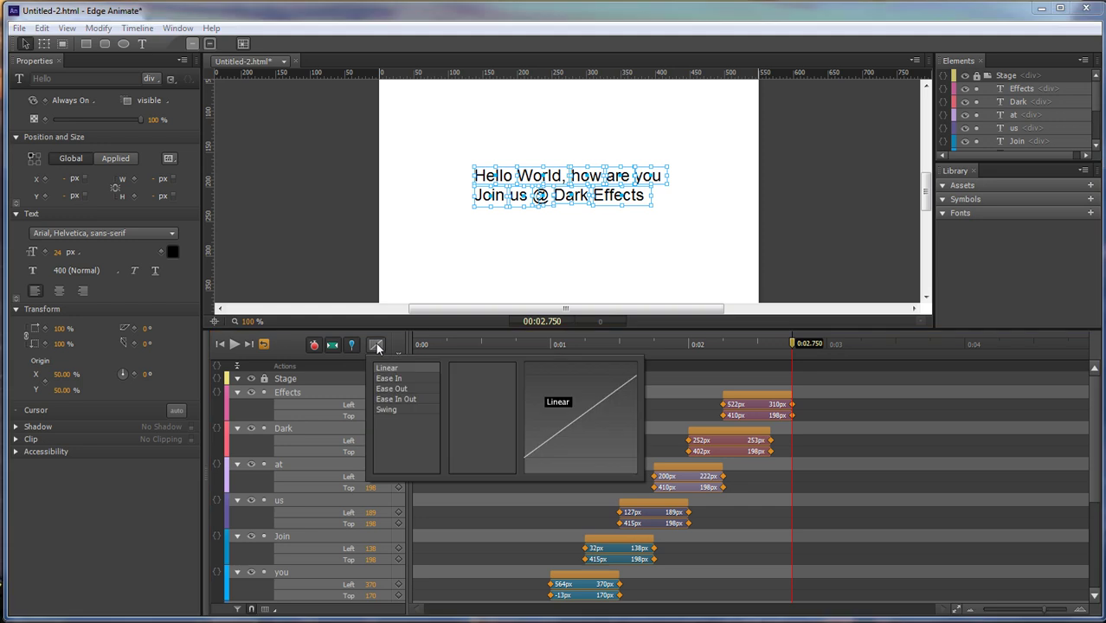
{"action": "left_click", "coordinate": [410, 388]}
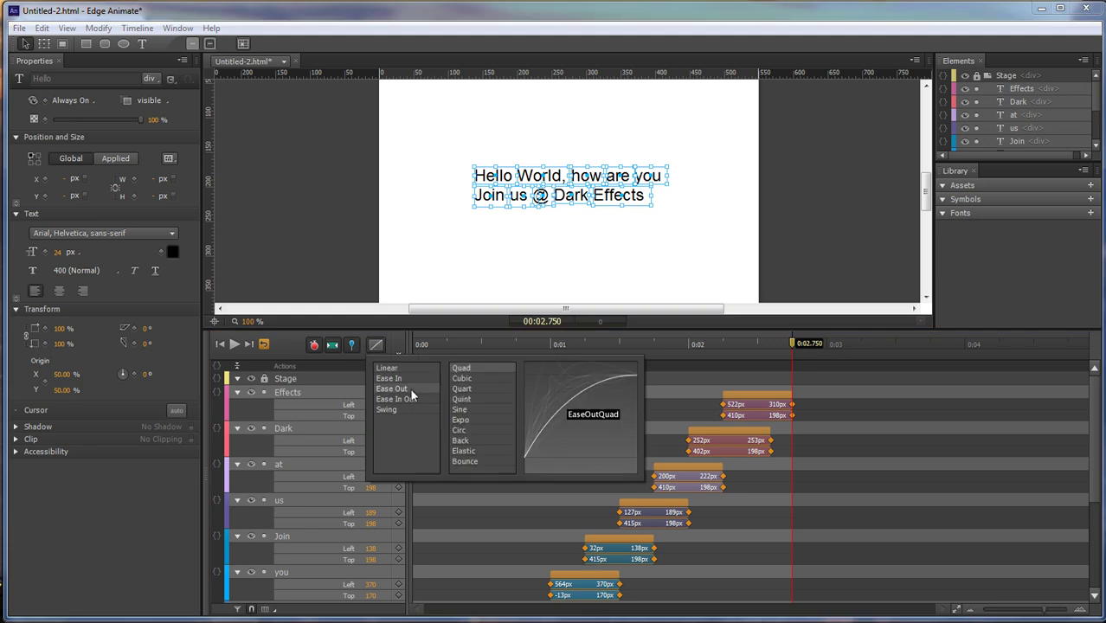
{"action": "left_click", "coordinate": [468, 401]}
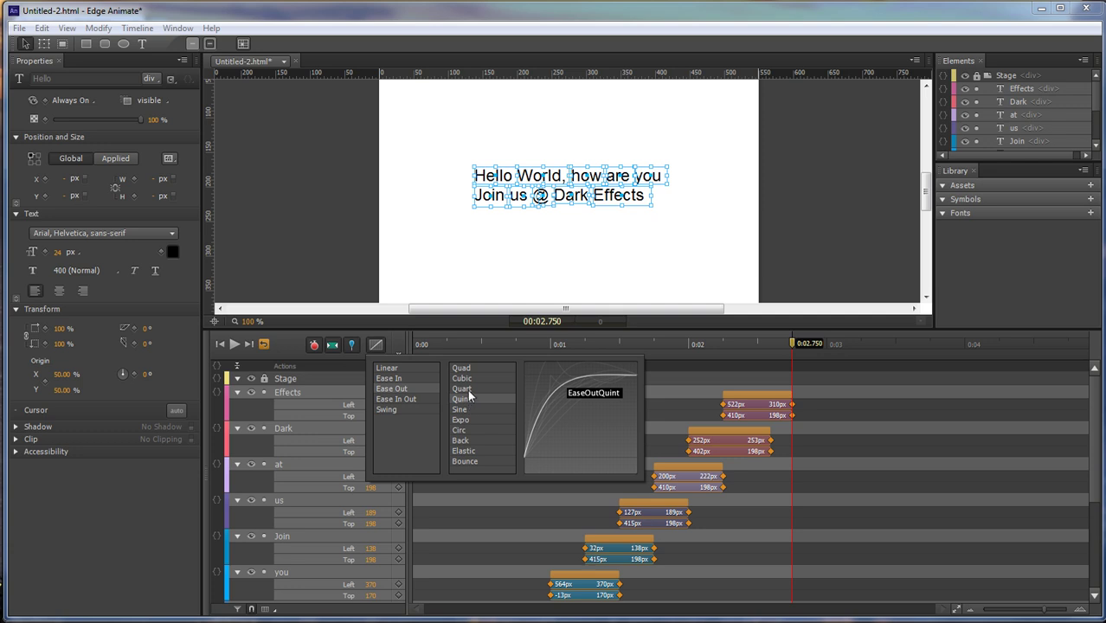
{"action": "left_click", "coordinate": [468, 394]}
{"action": "left_click", "coordinate": [467, 400]}
{"action": "left_click", "coordinate": [934, 375]}
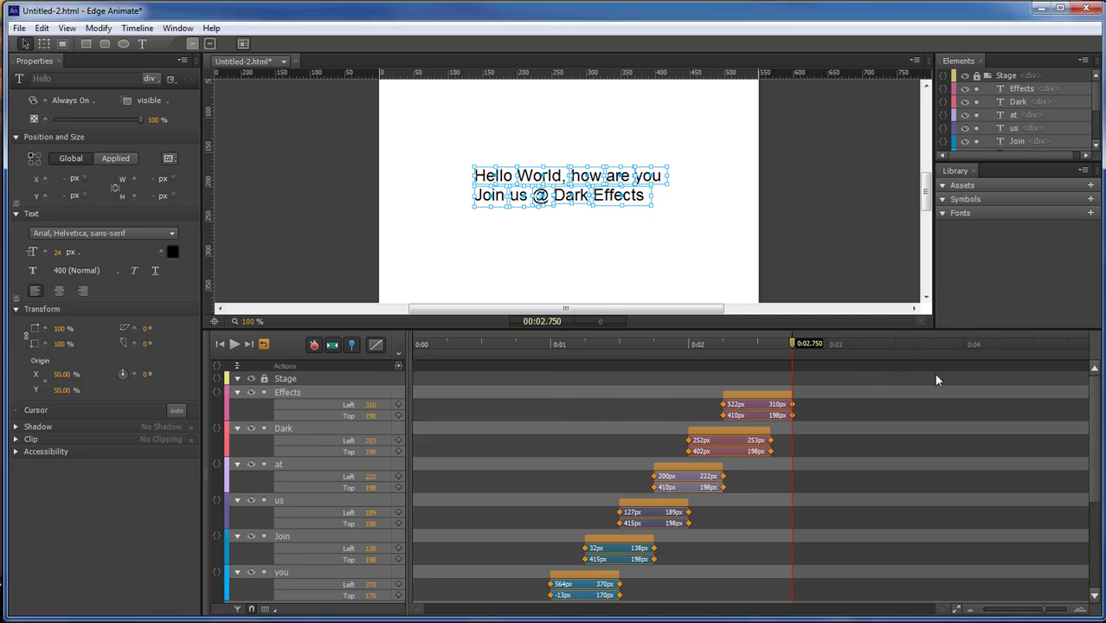
{"action": "left_click", "coordinate": [837, 472]}
{"action": "key", "text": "space"}
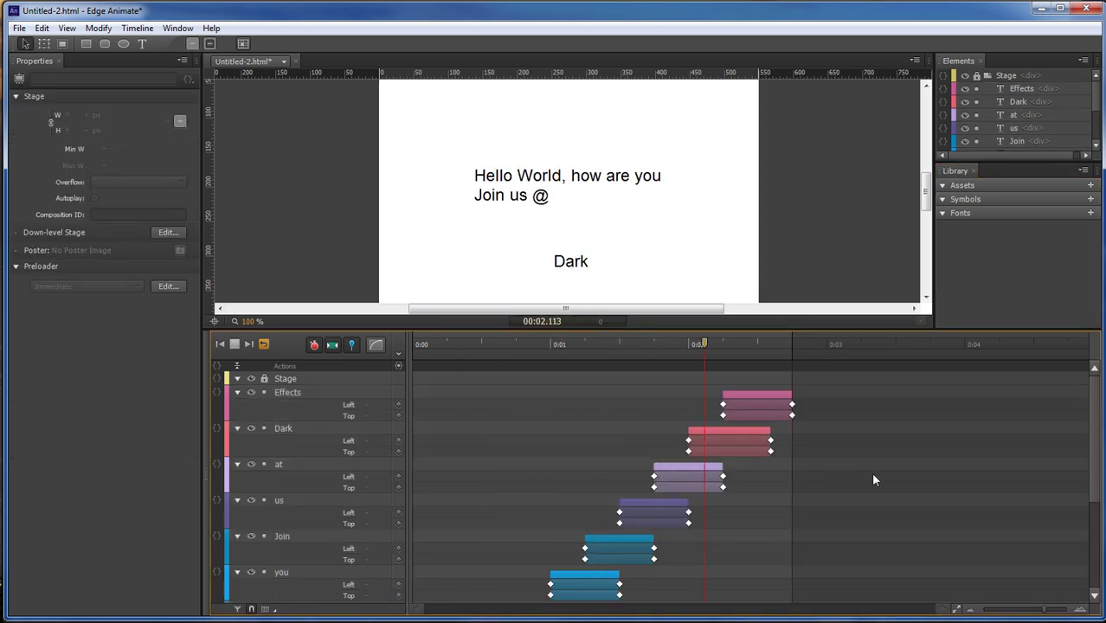
{"action": "key", "text": "space"}
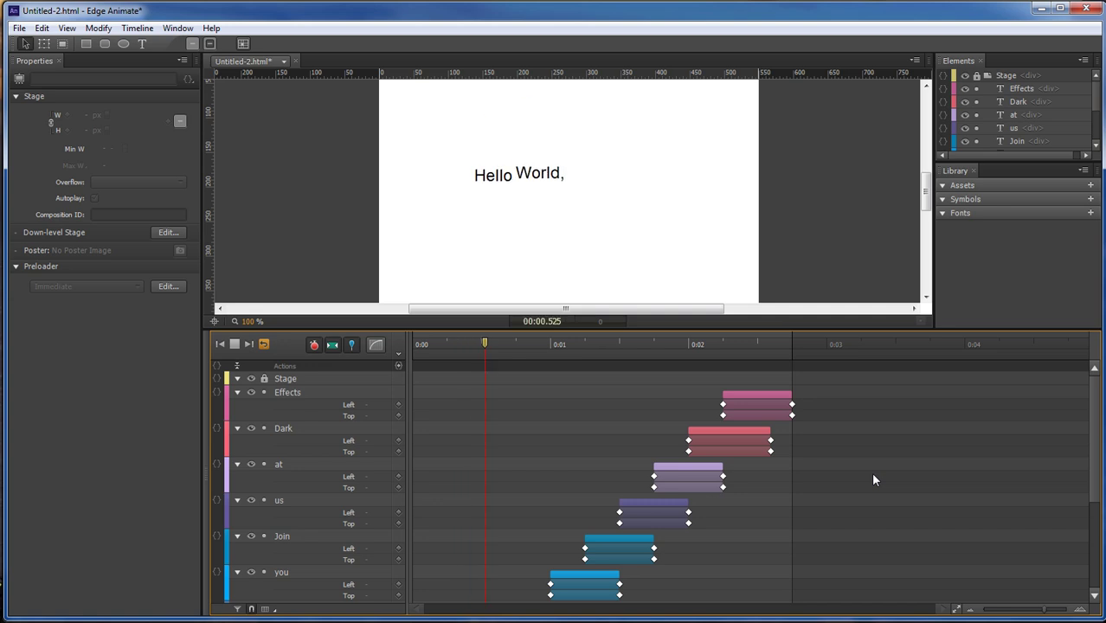